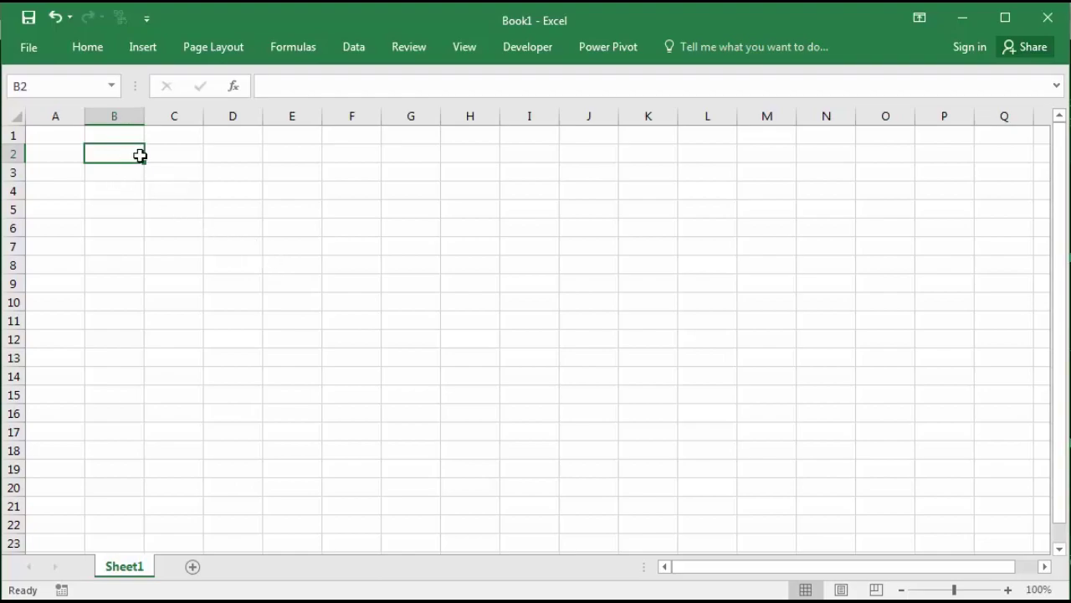
Add the headings ID in B2 and JUMLAH in C2.
text(ID)
key(Tab)
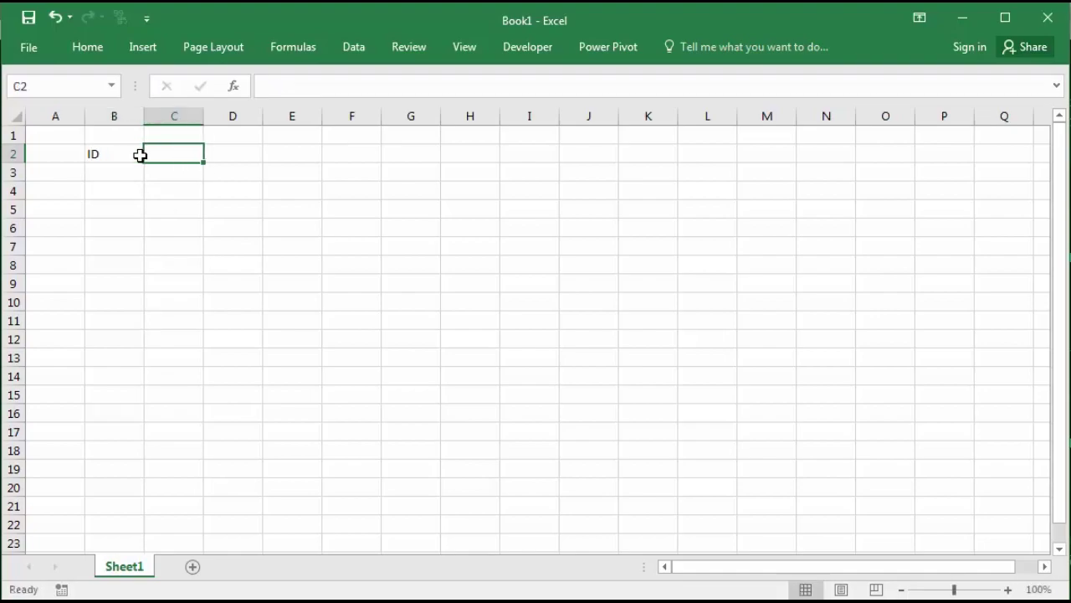
text(JUMLAH)
key(Return)
Select B3:B22 and begin a CHOOSE formula for the IDs.
click(192, 211)
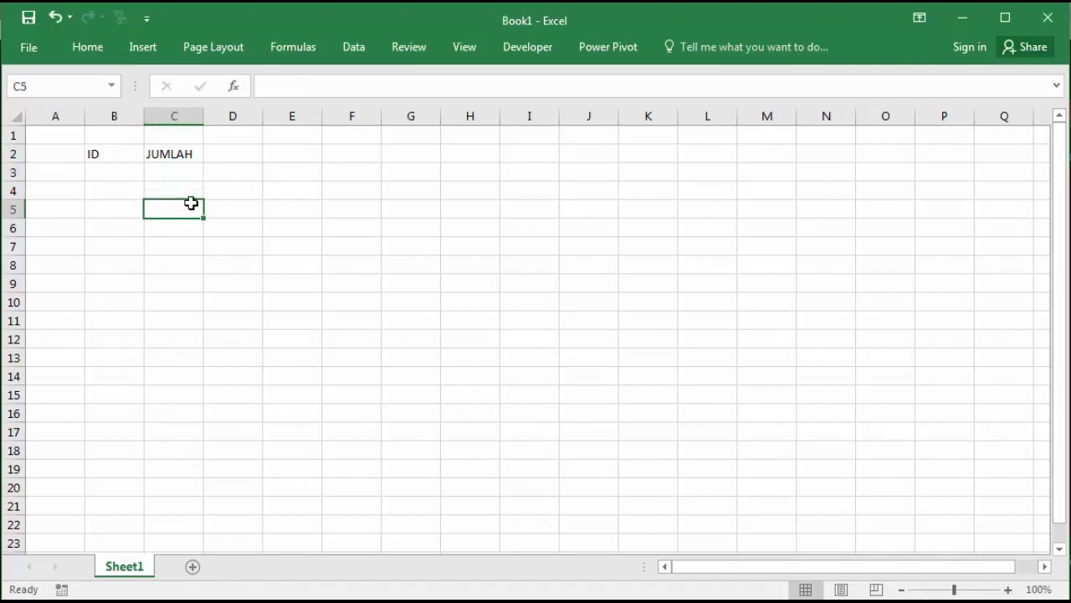
click(129, 154)
click(216, 176)
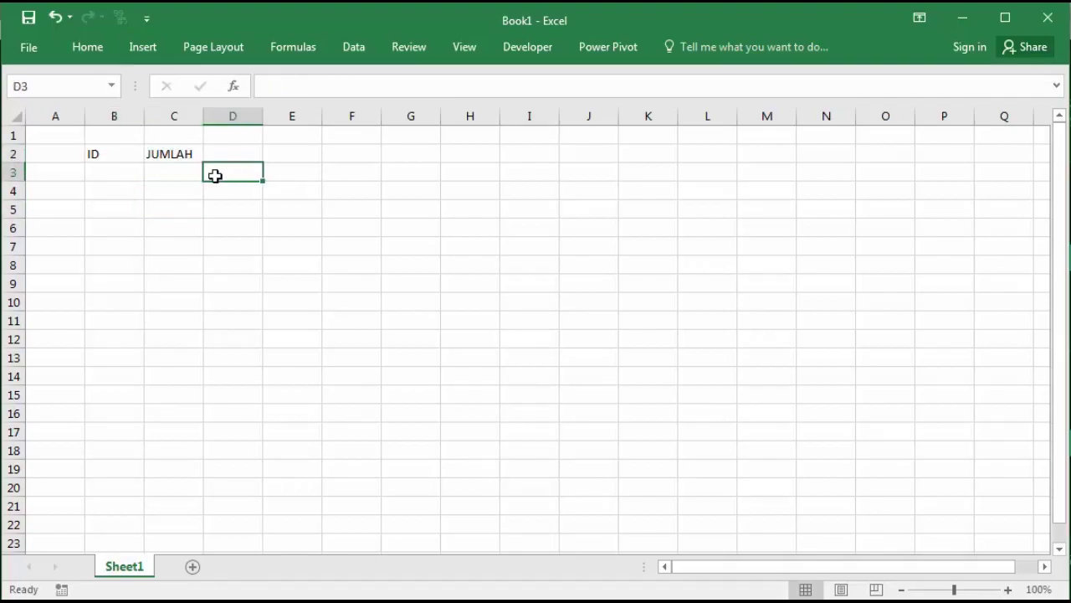
drag(130, 170, 108, 524)
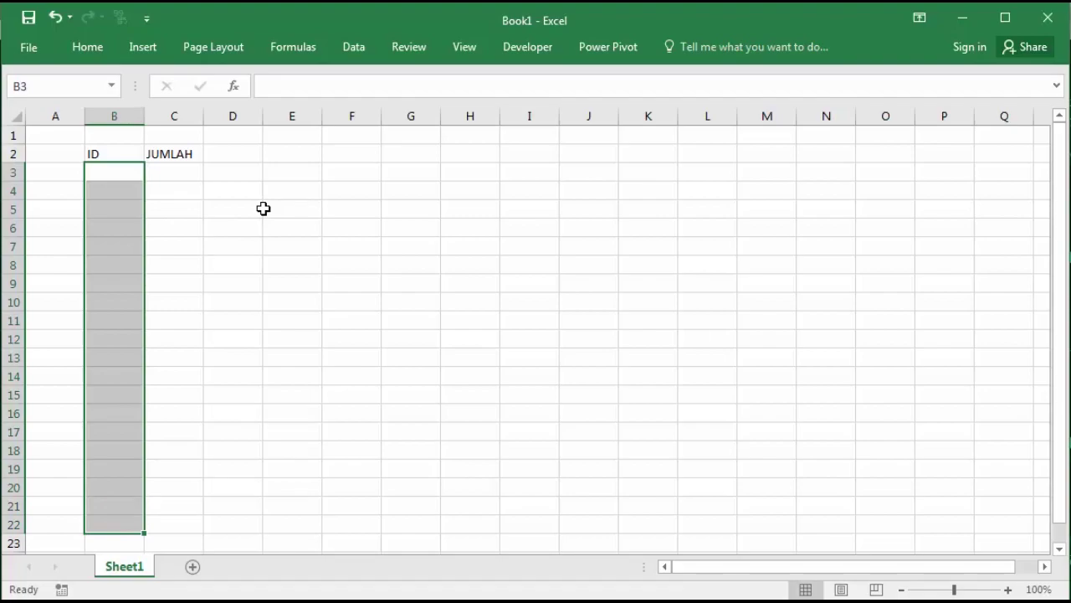
text(=ch)
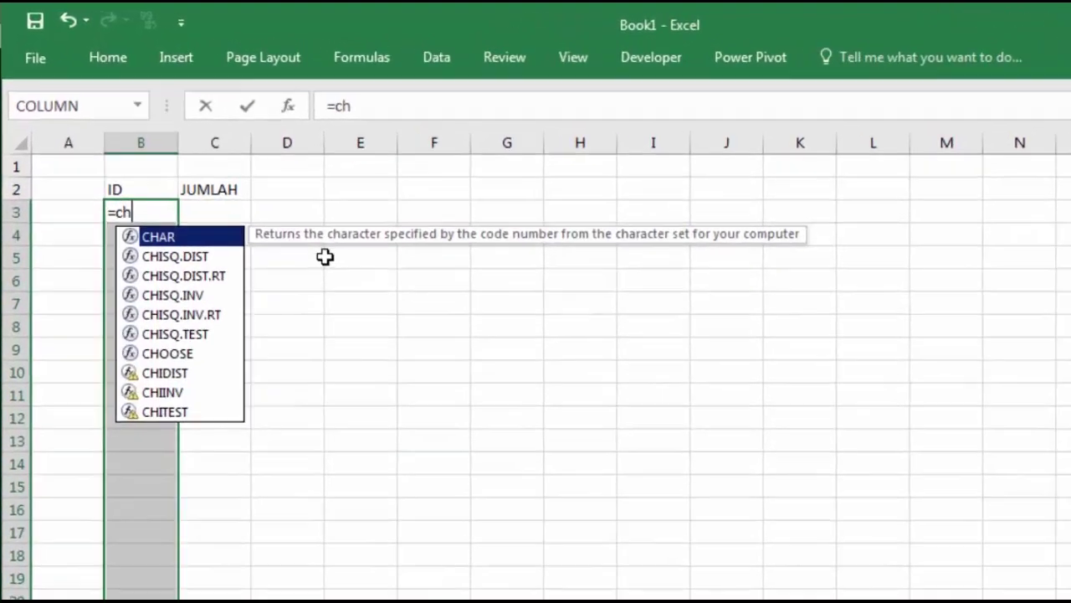
text(o)
Fill B3:B22 with =CHOOSE(RANDBETWEEN(1;5);"A";"B";"C";"D";"E"), accepting the correction.
key(Tab)
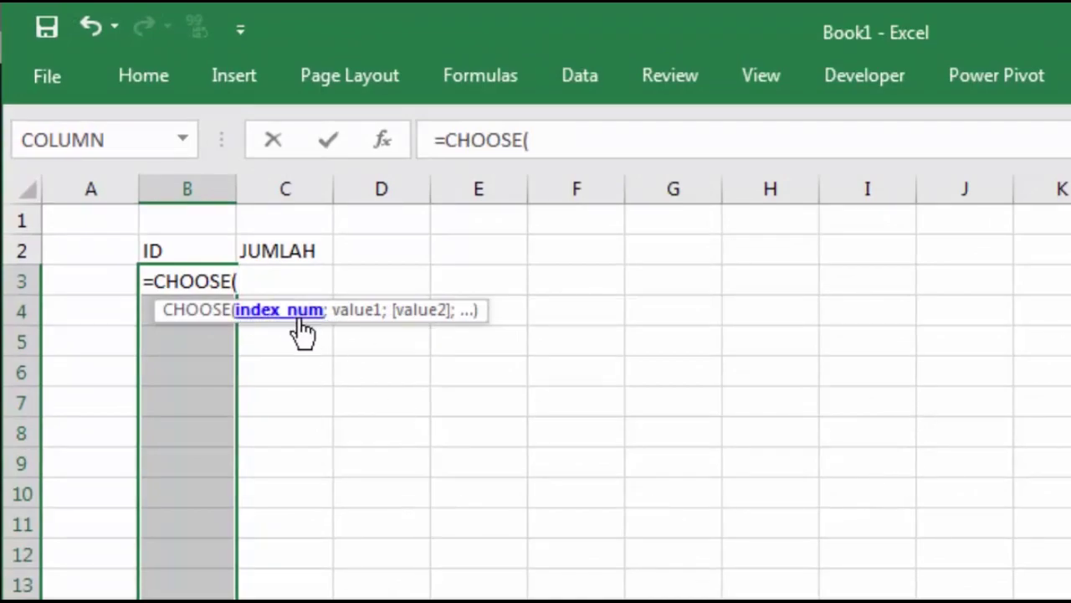
text(ran)
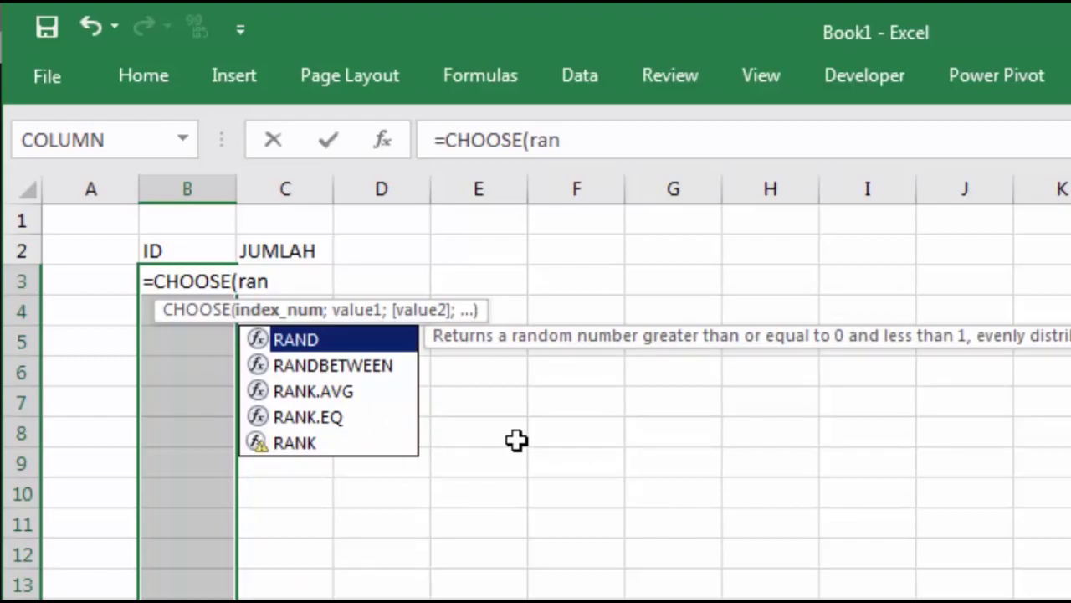
key(Down)
key(Tab)
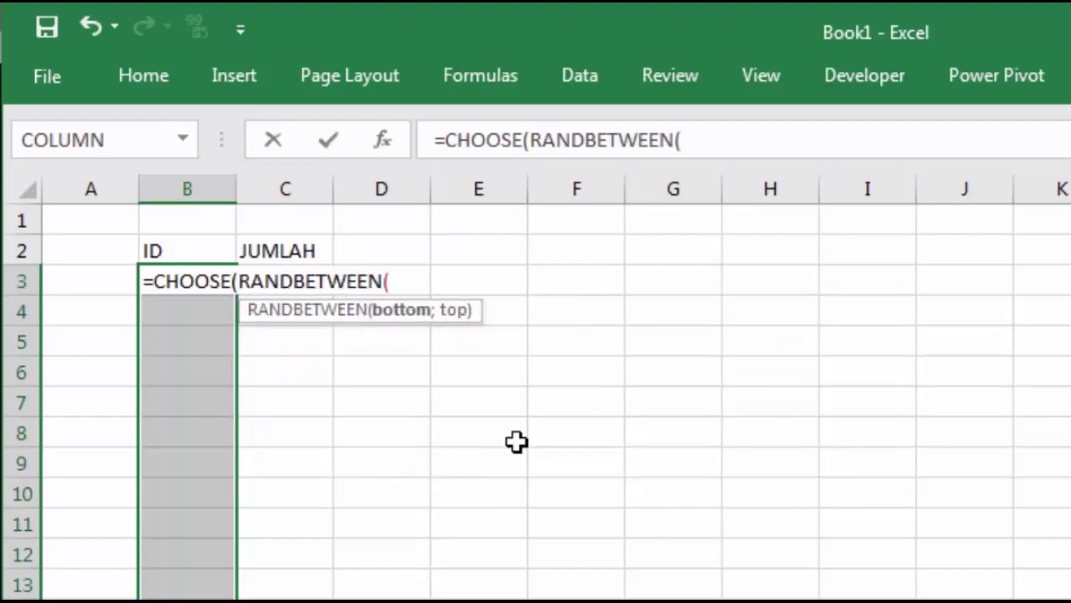
text(1;5)
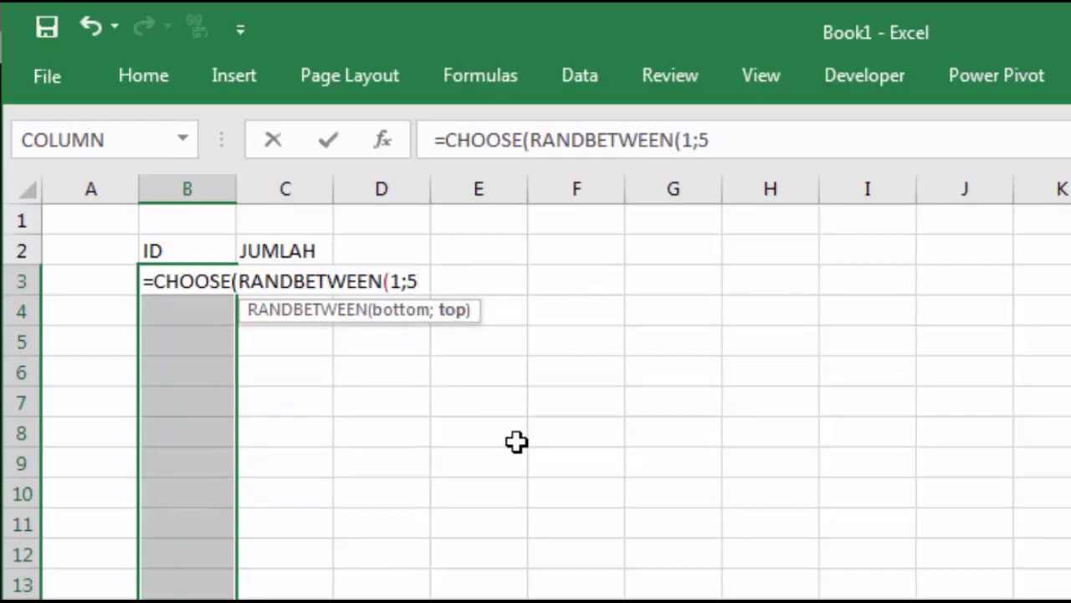
text())
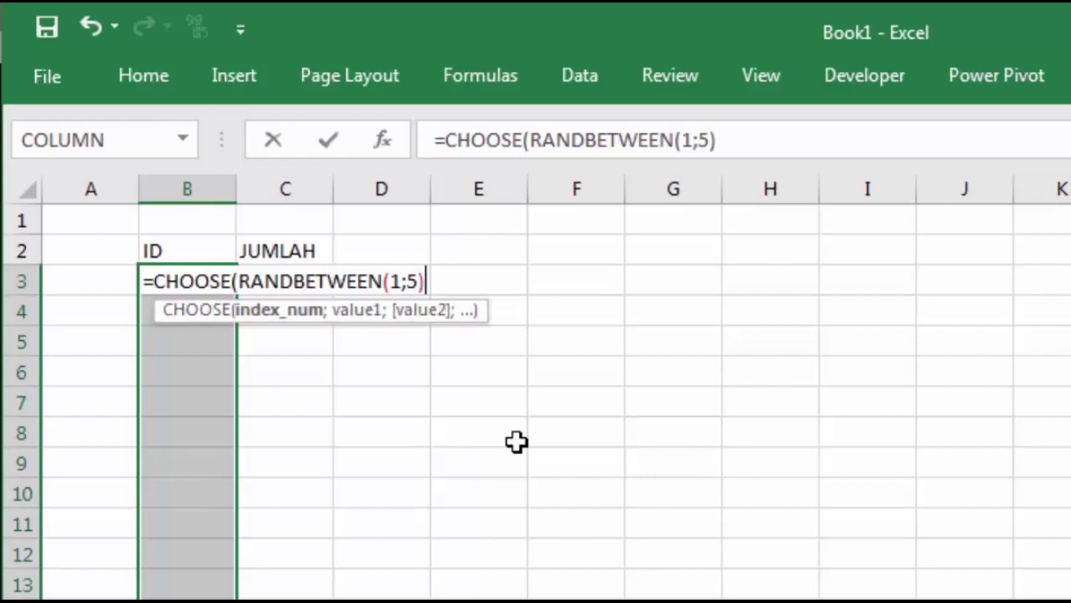
text(;)
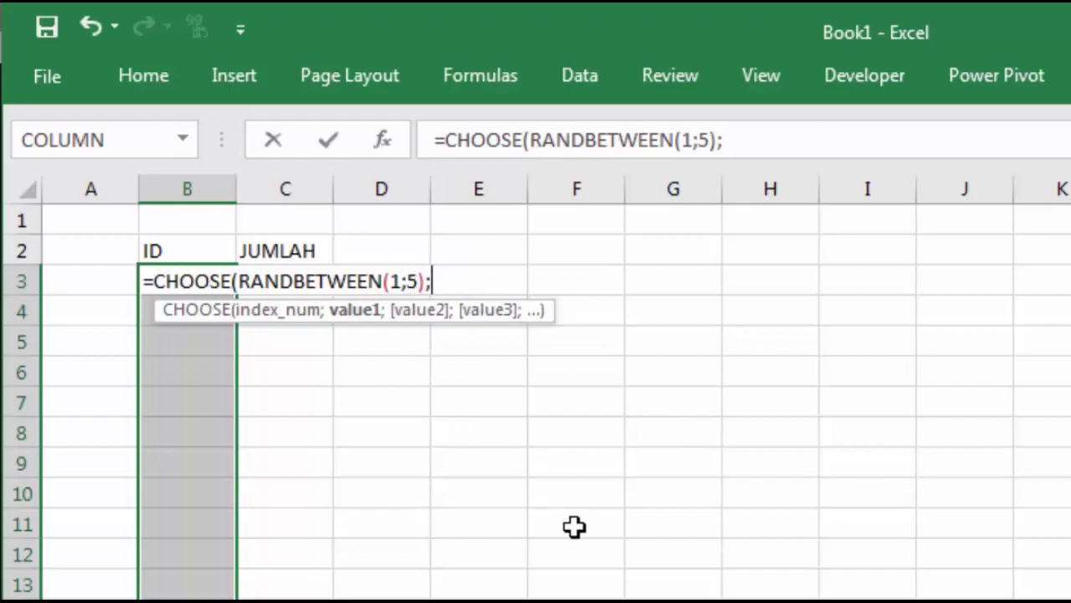
text(")
text(A";"B")
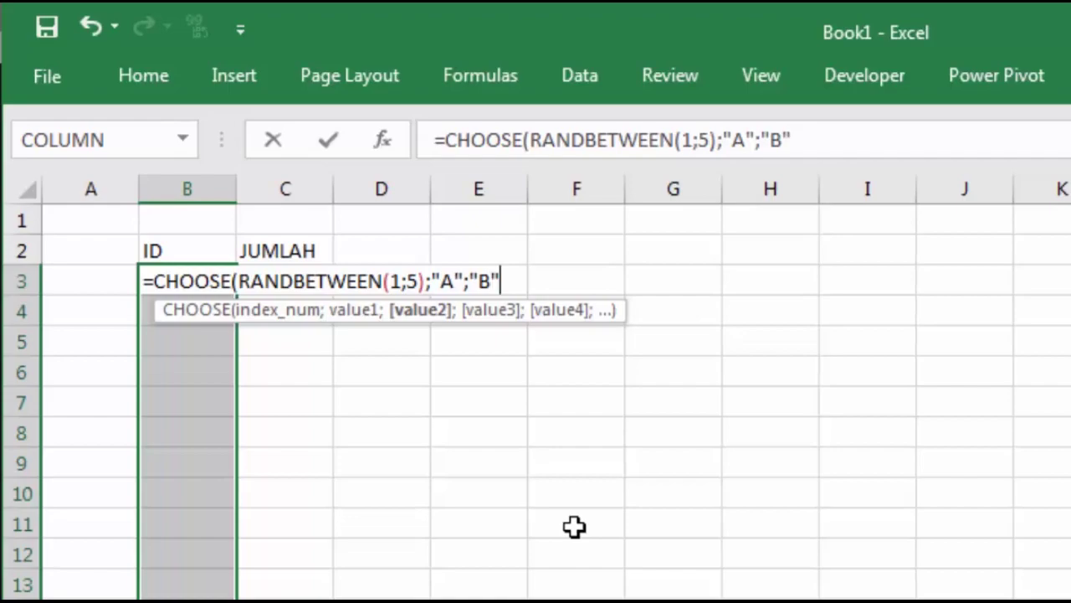
text(;"C)
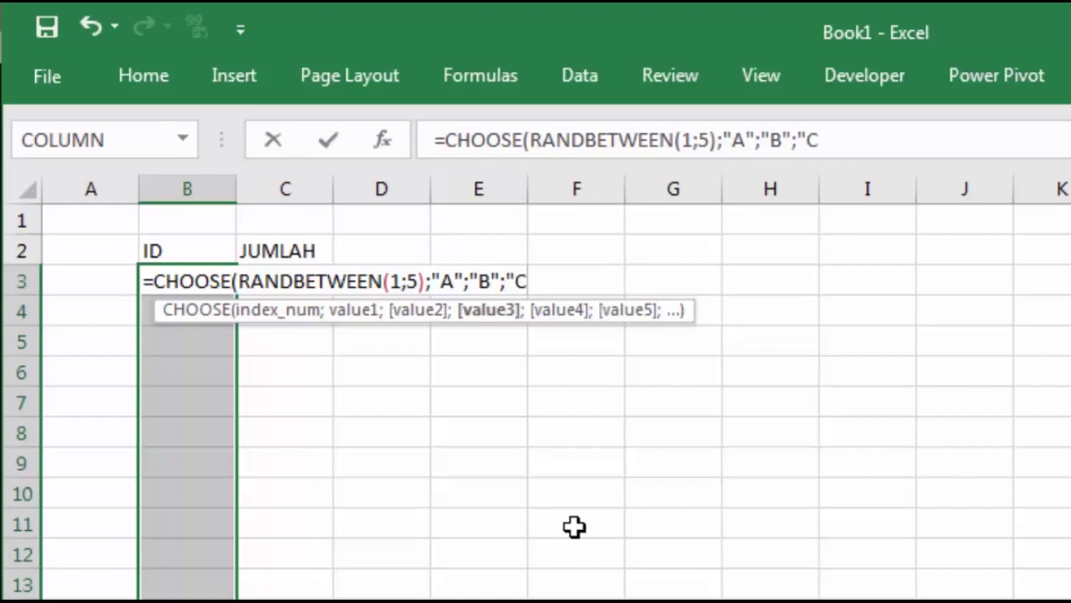
text(";"D";"E")
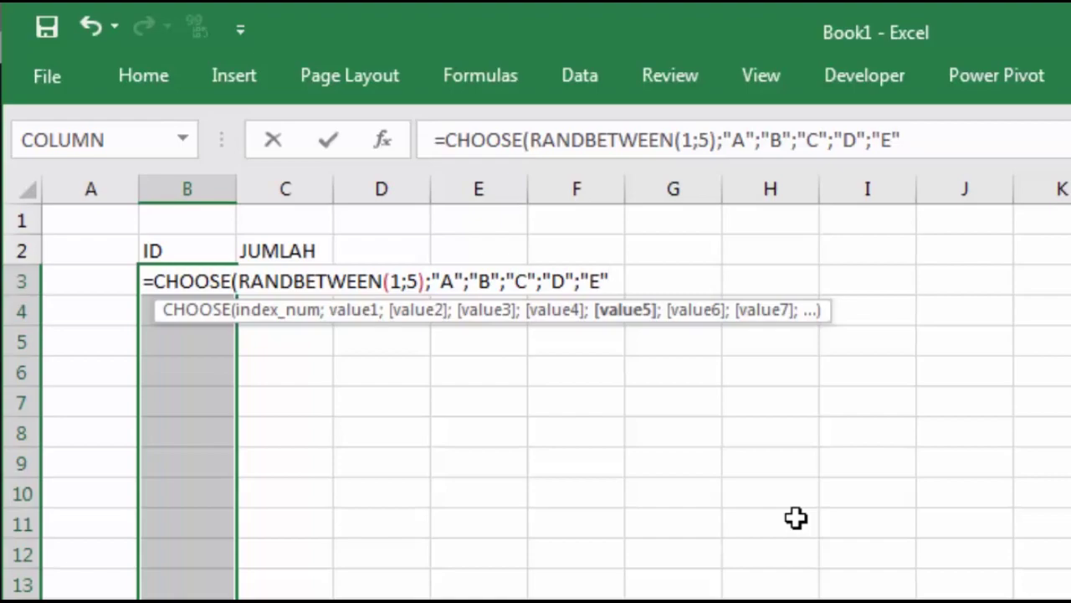
key(ctrl+Return)
key(Return)
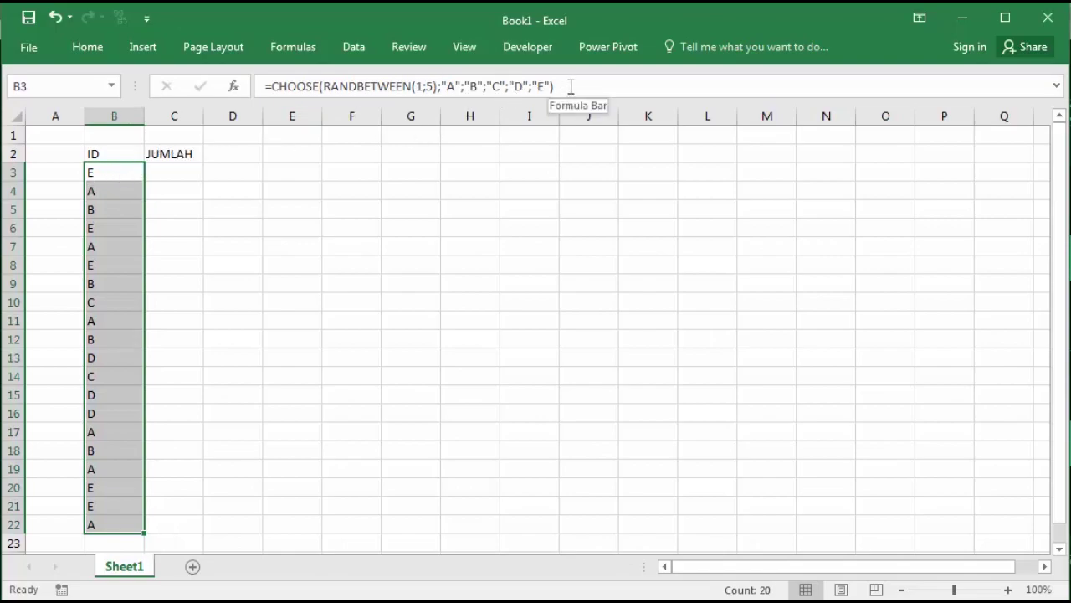
Append &"00"&RANDBETWEEN(1;4) to the ID formula across B3:B22, accepting the correction.
key(F2)
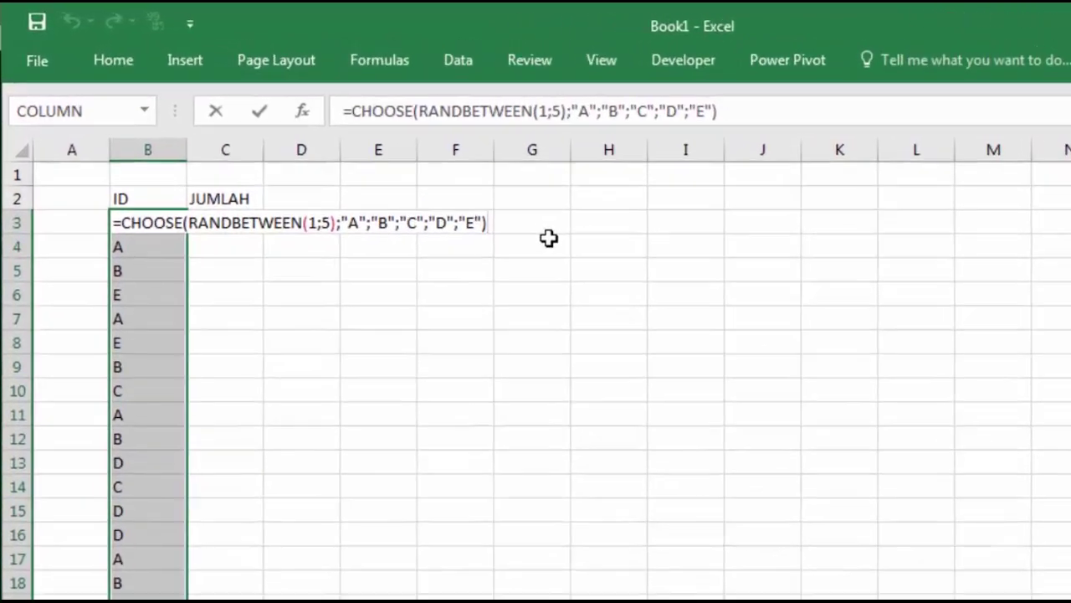
text(&)
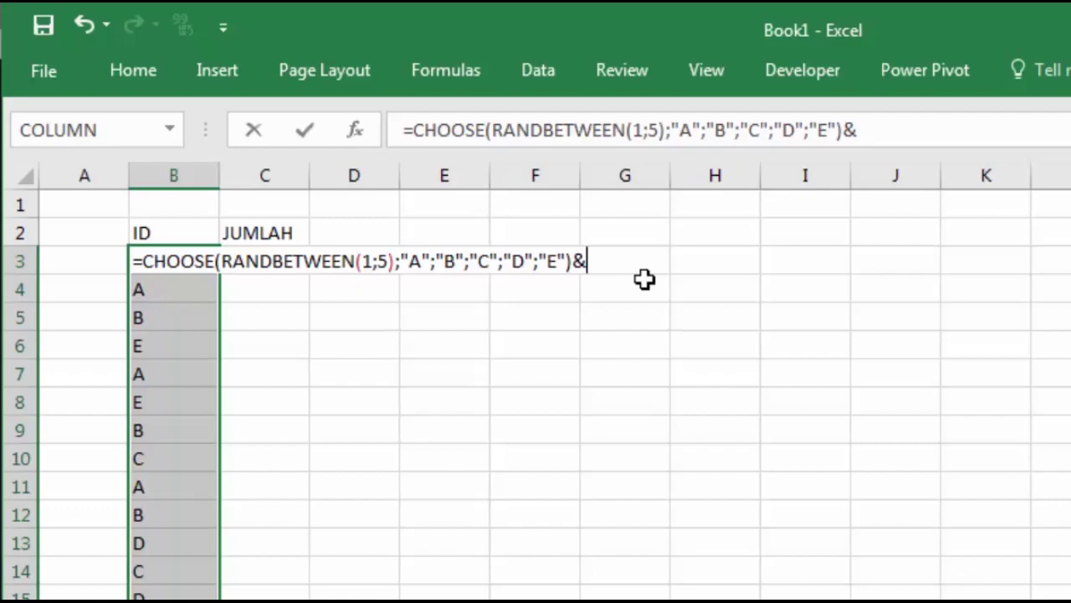
text("00)
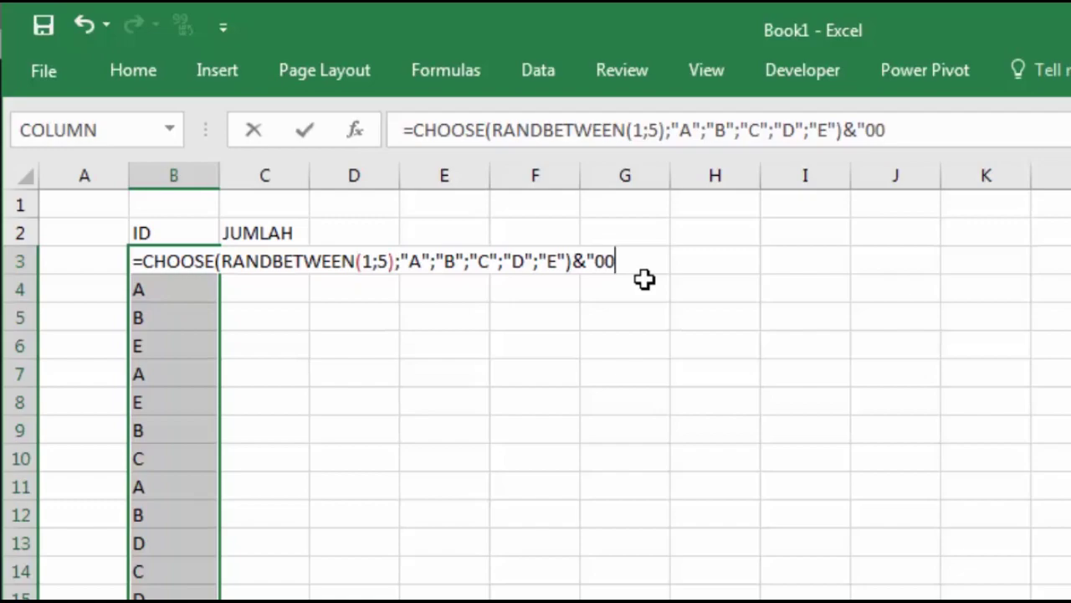
text("&)
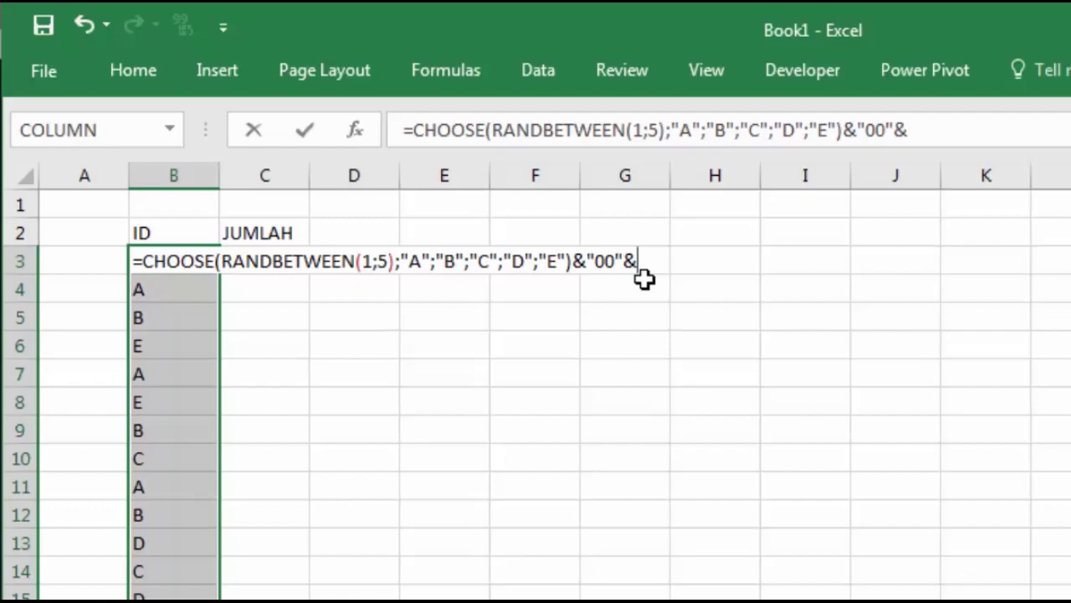
text(ran)
key(Down)
key(Tab)
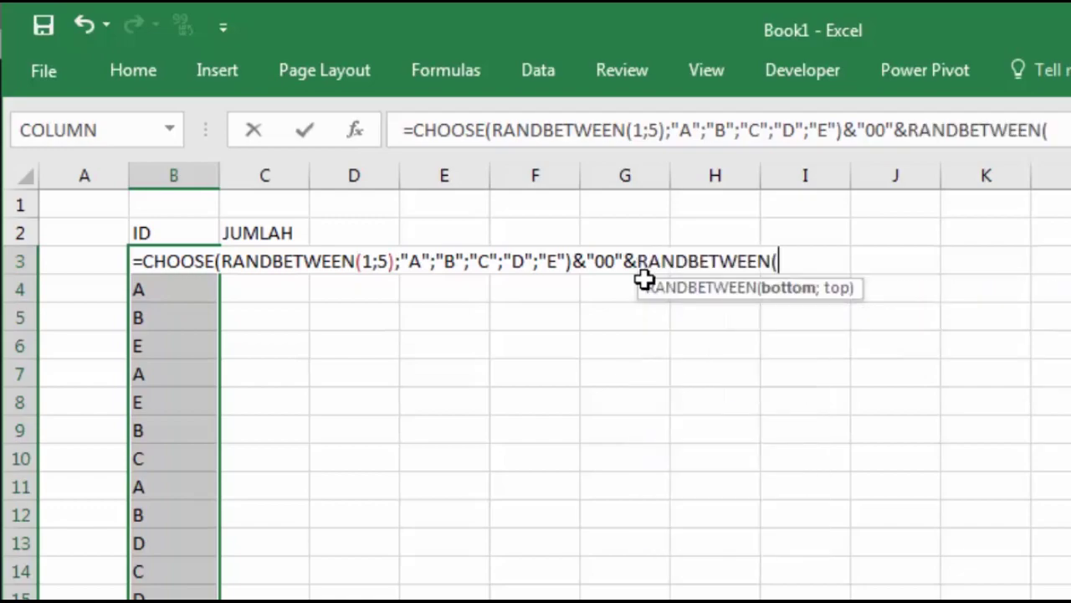
text(1;)
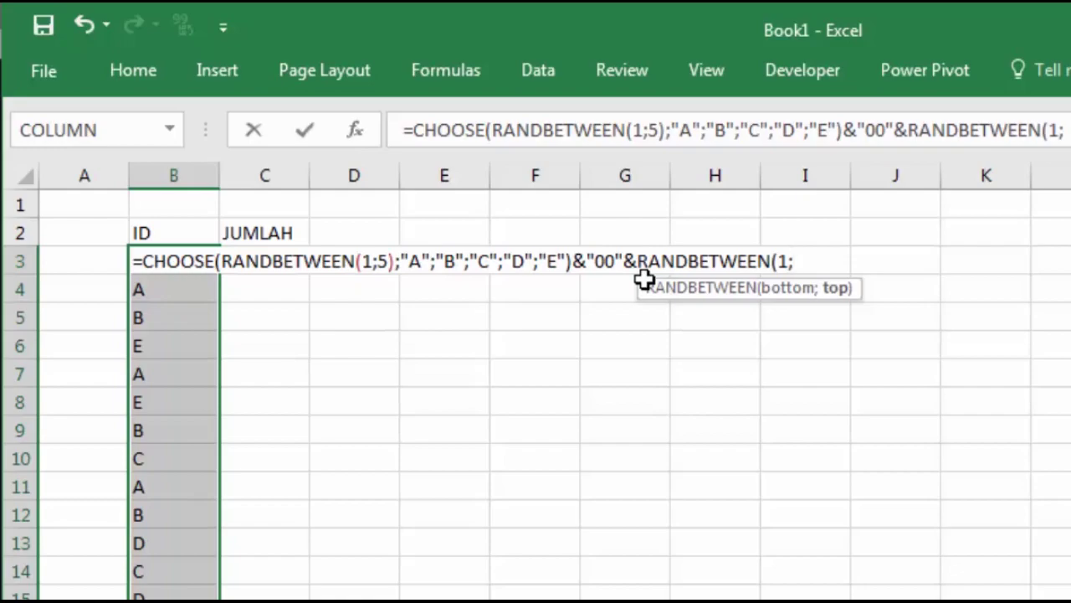
text(4)
key(ctrl+Return)
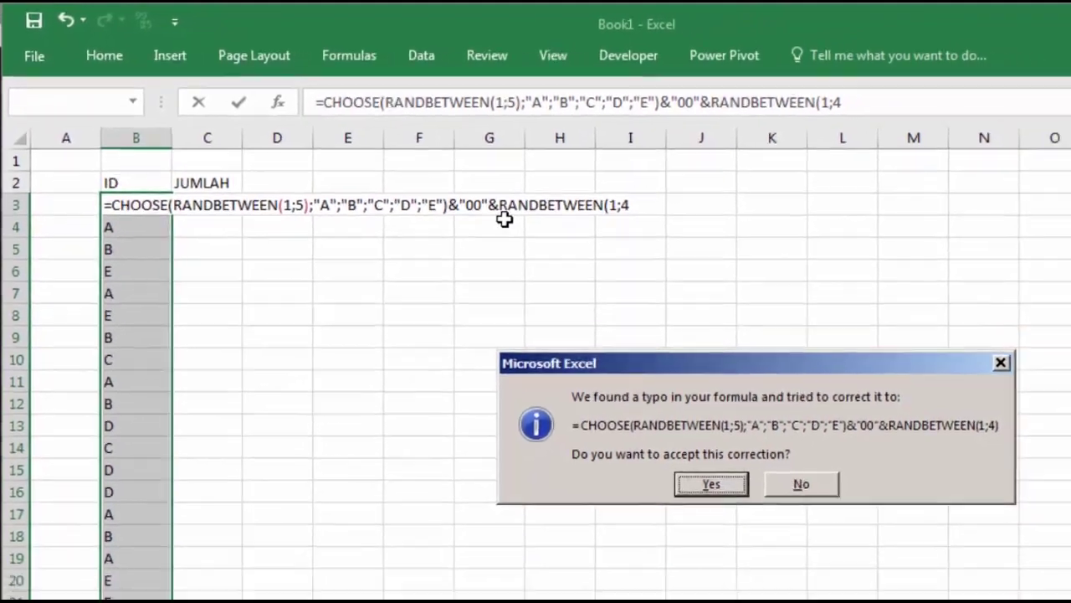
key(Return)
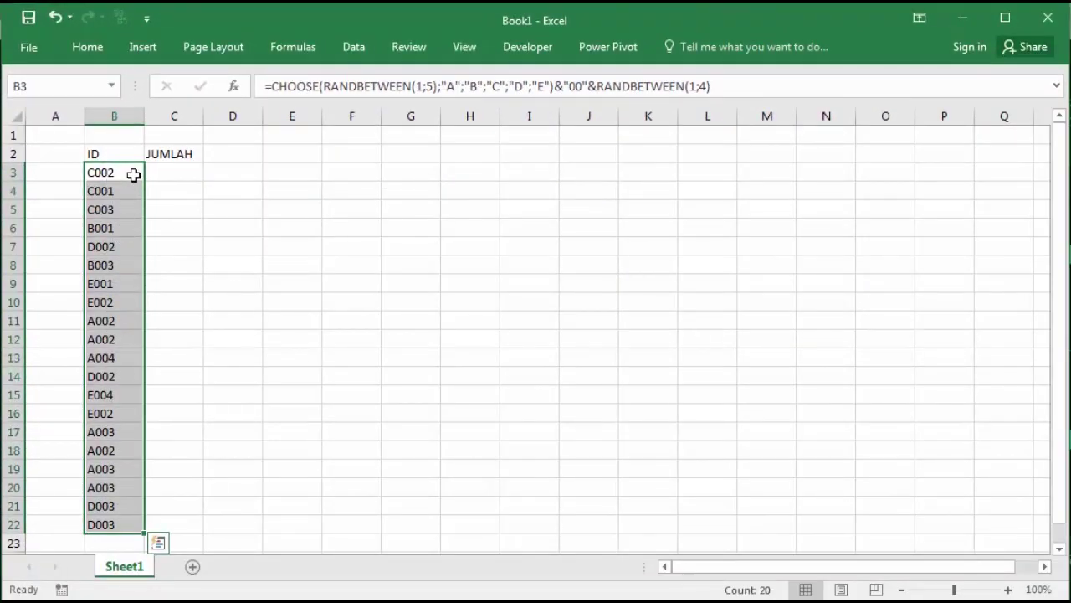
Fix the generated IDs in B3:B22 as plain values.
key(ctrl+c)
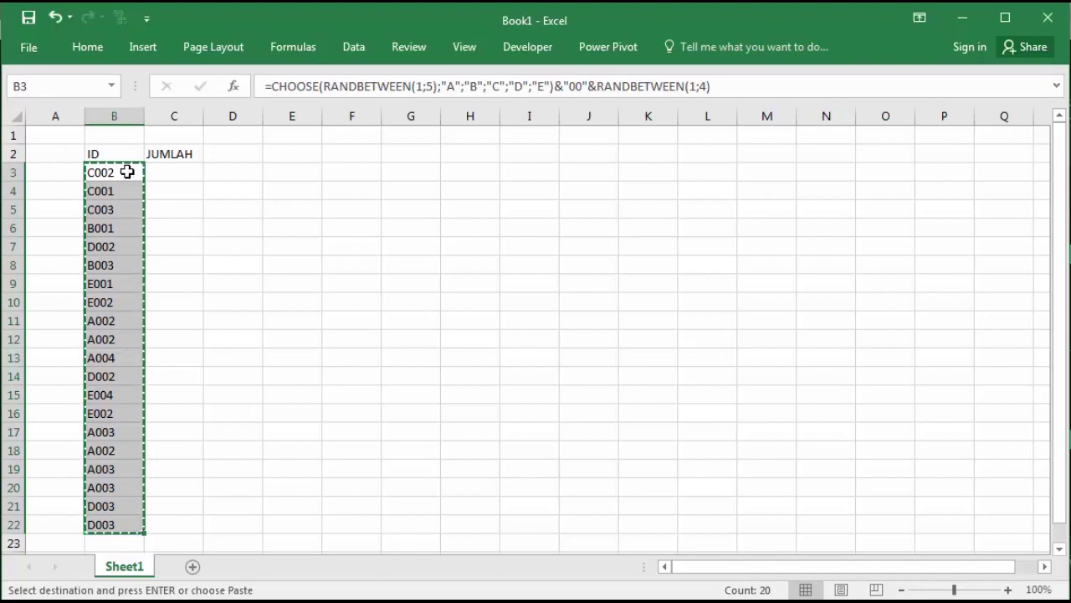
right_click(126, 172)
click(197, 258)
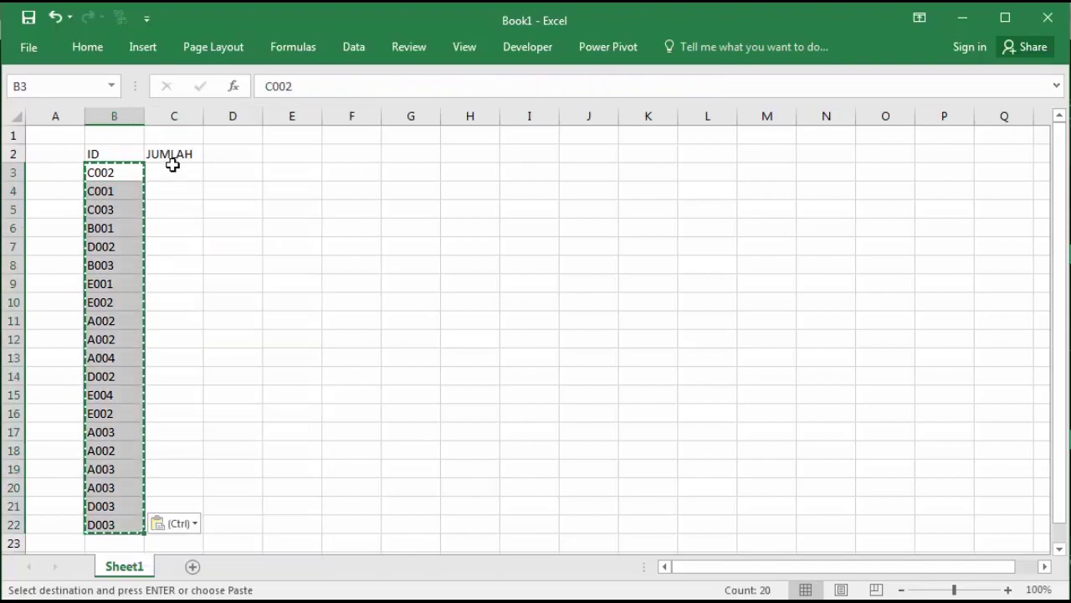
Fill C3:C22 with =RANDBETWEEN(200;350).
click(178, 172)
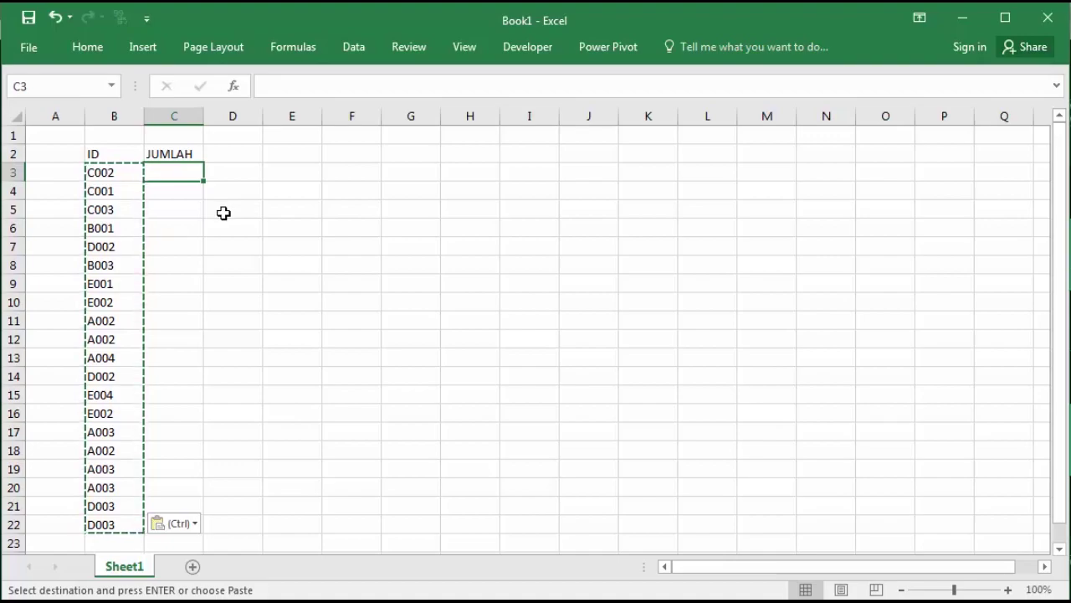
drag(188, 171, 163, 521)
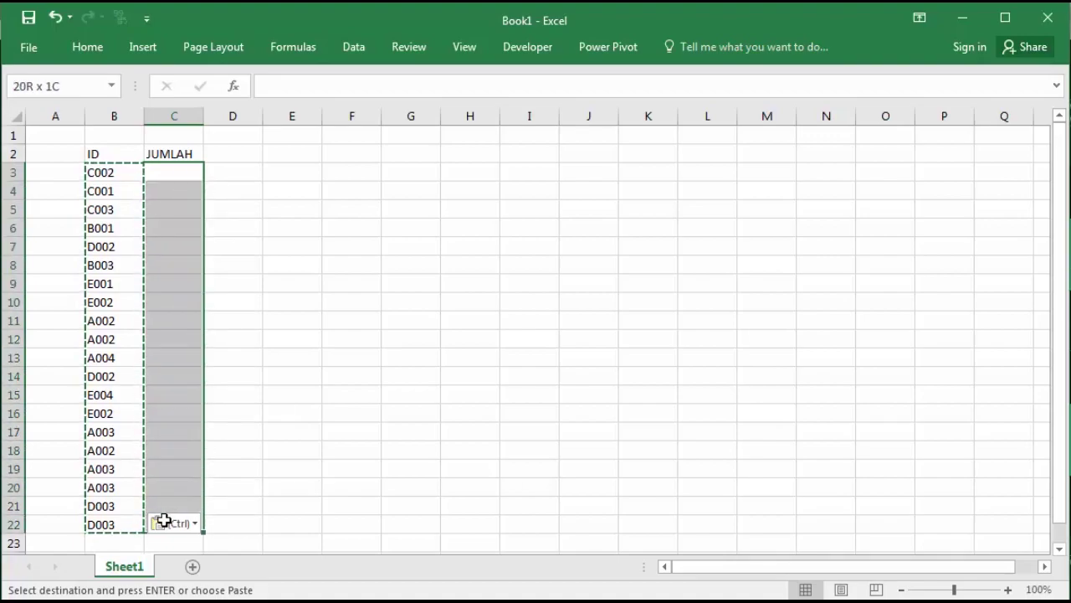
text(=ra)
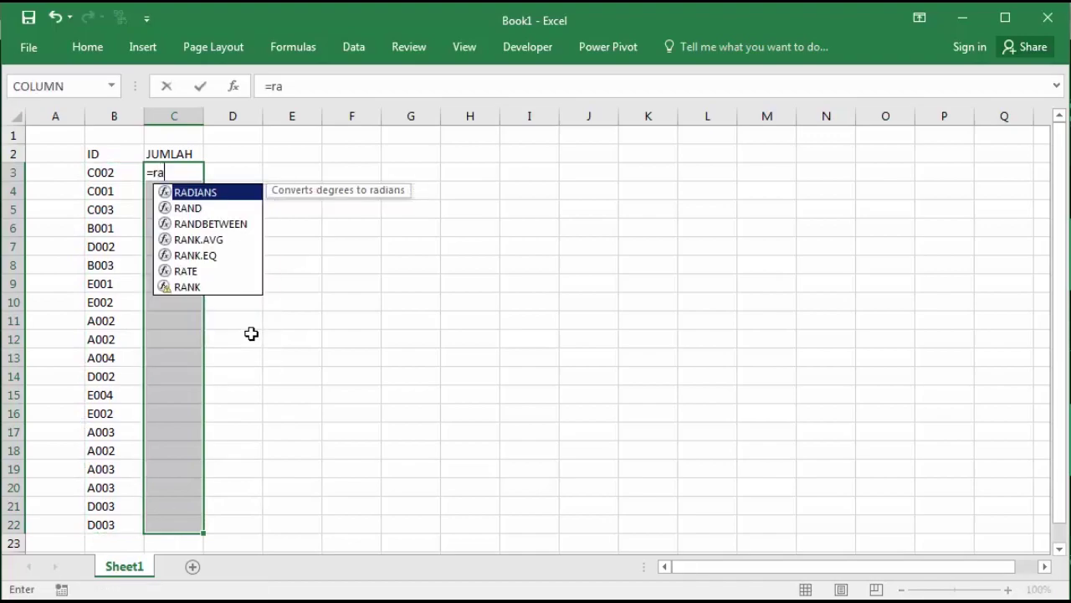
key(Down)
key(Down)
key(Tab)
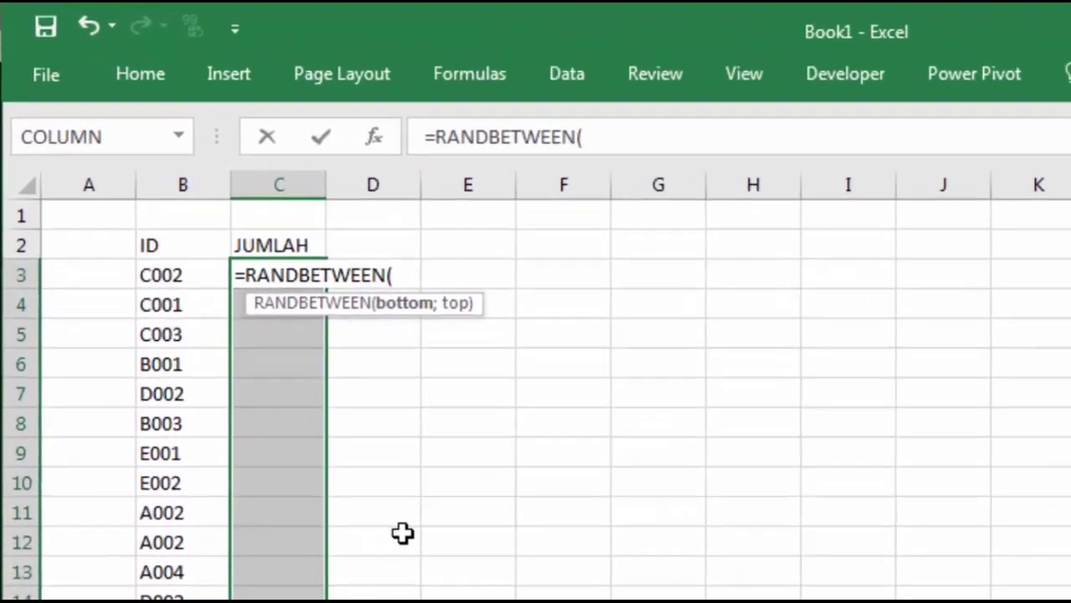
text(2)
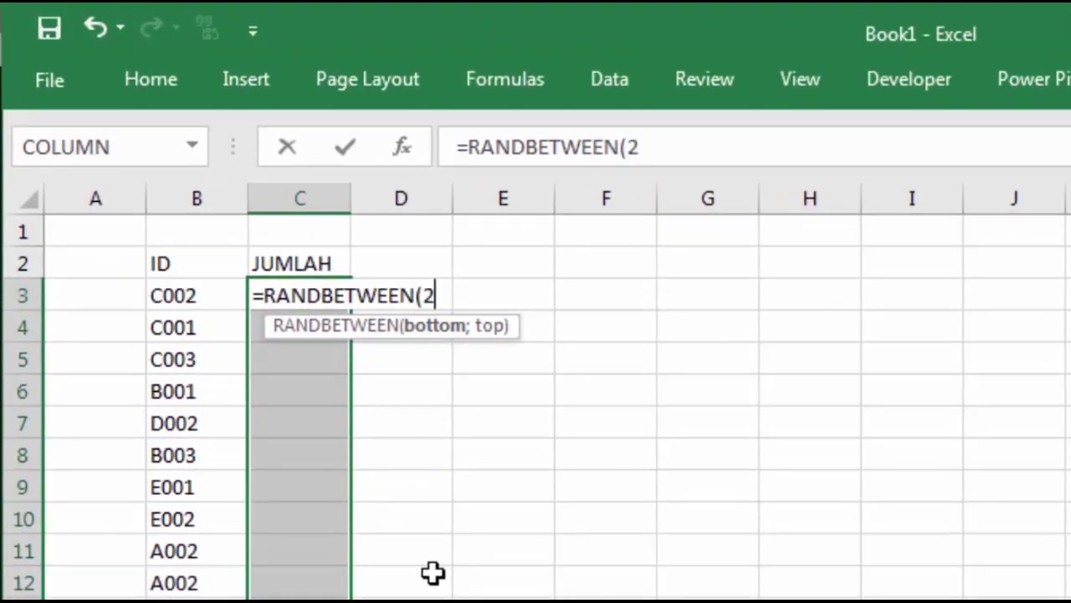
text(00;)
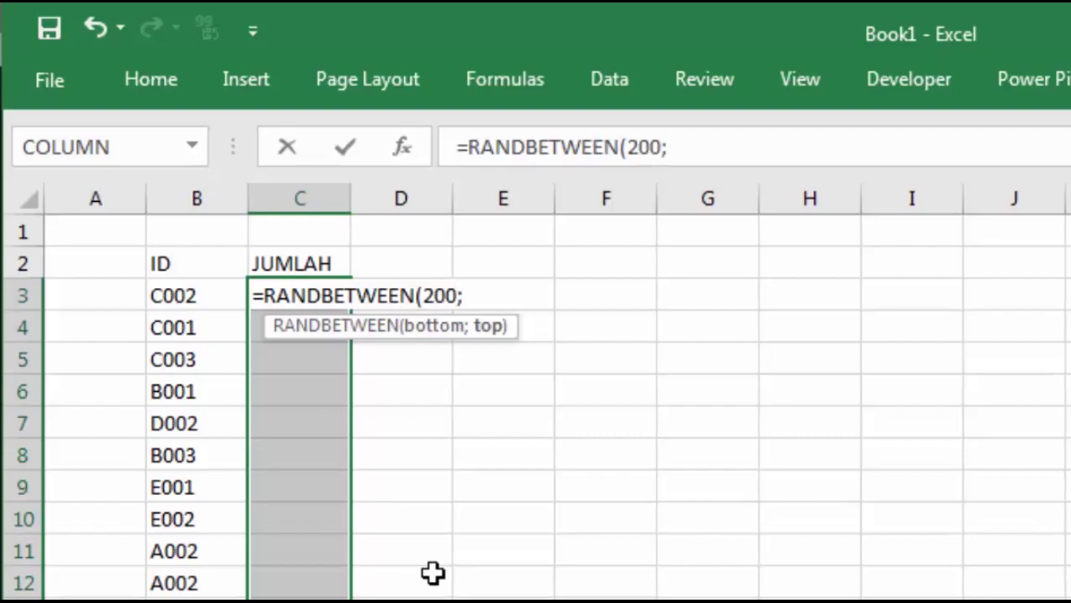
text(350)
key(ctrl+Return)
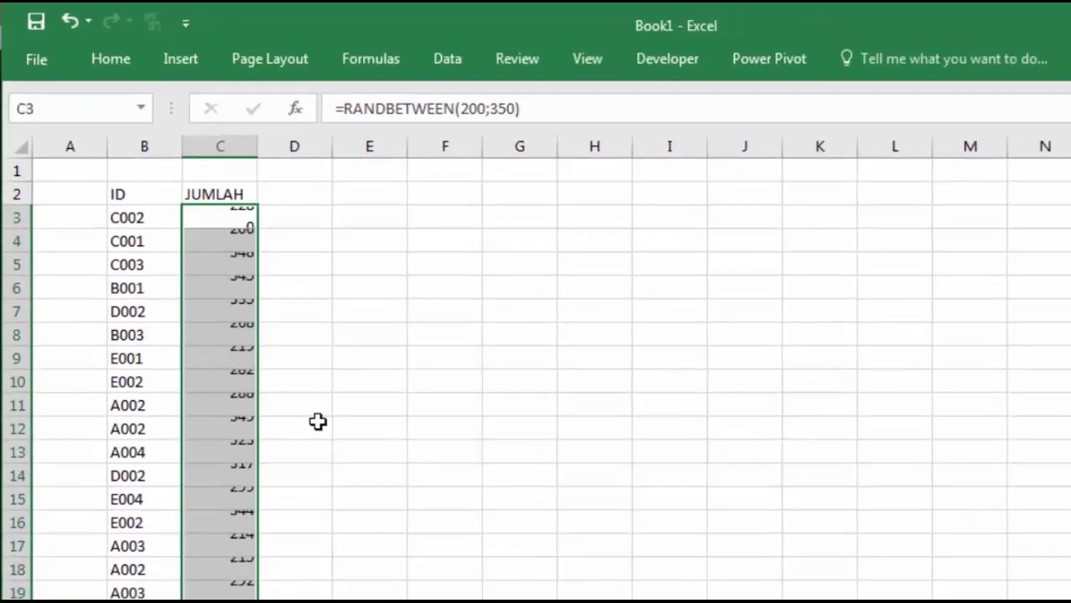
Paste the JUMLAH numbers in C3:C22 back as fixed values.
click(259, 267)
drag(173, 173, 172, 523)
key(ctrl+c)
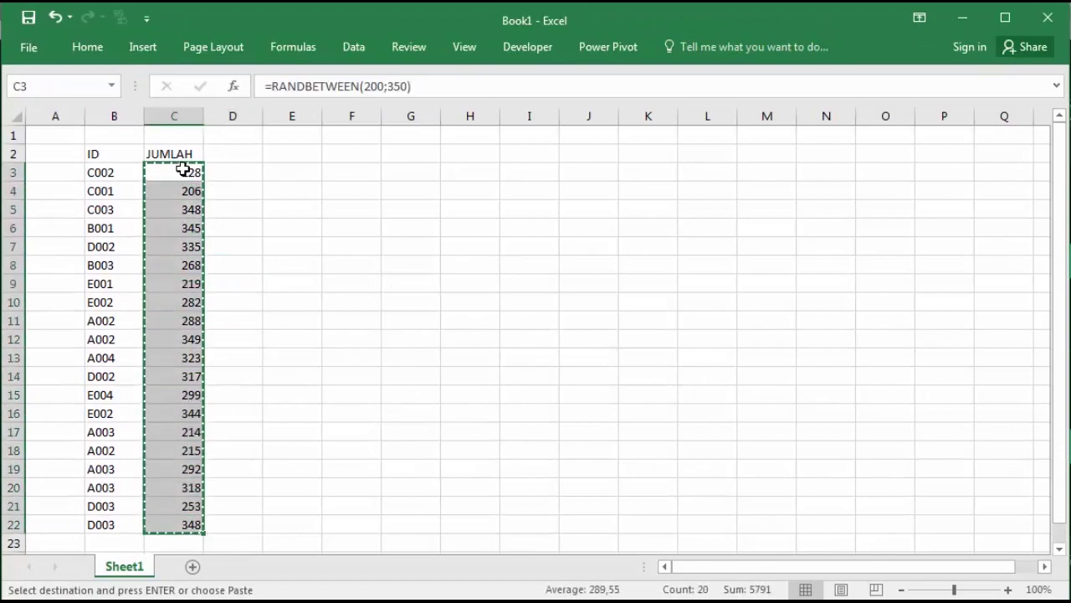
right_click(180, 169)
click(247, 251)
click(268, 223)
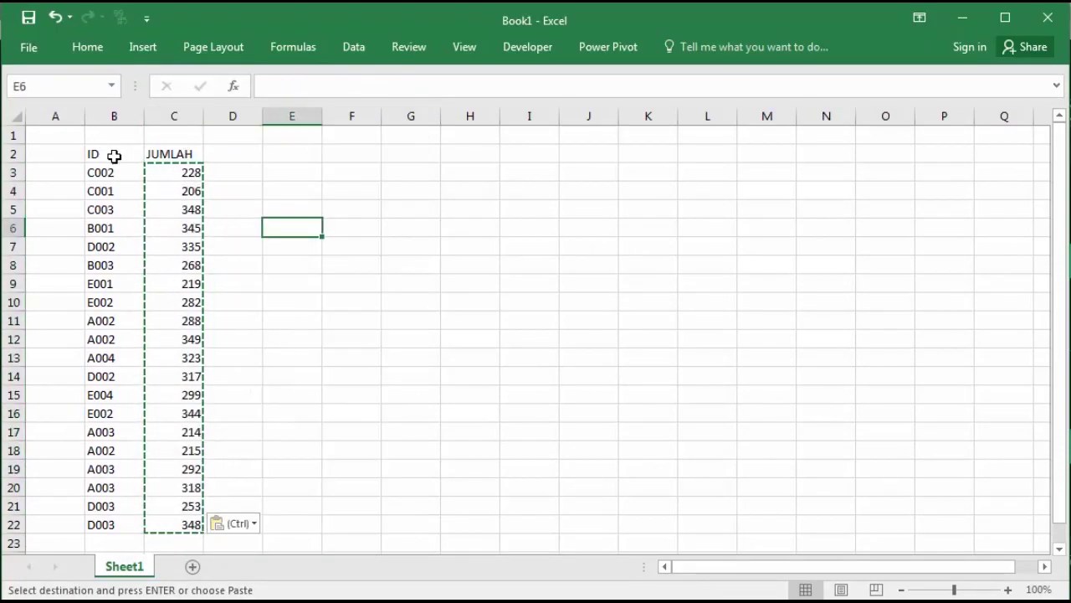
Apply All Borders to the ID/JUMLAH table B2:C22.
drag(112, 155, 150, 155)
click(87, 48)
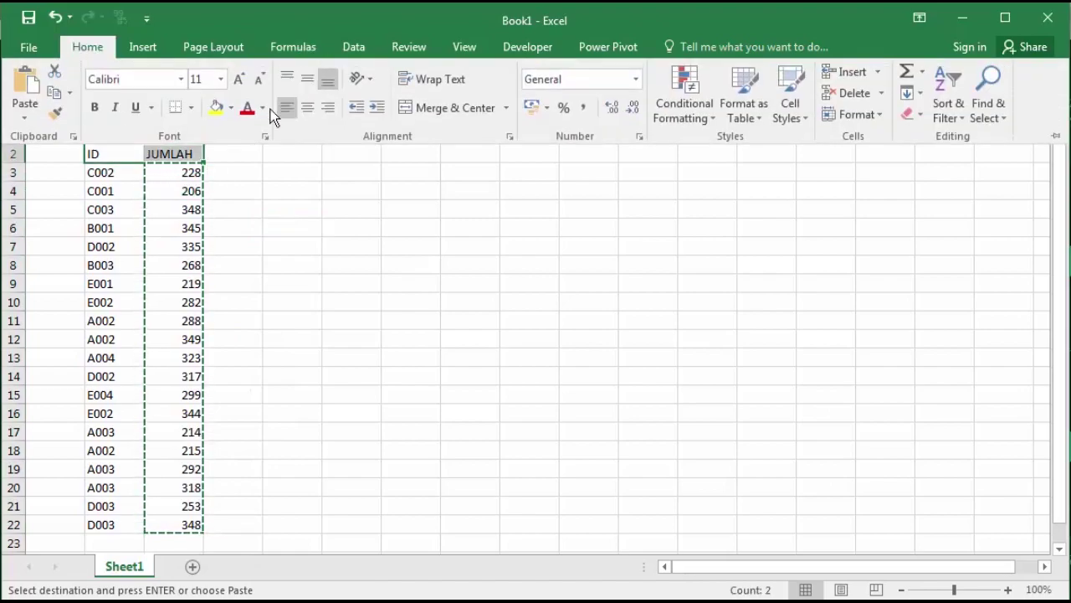
click(258, 201)
drag(134, 155, 181, 525)
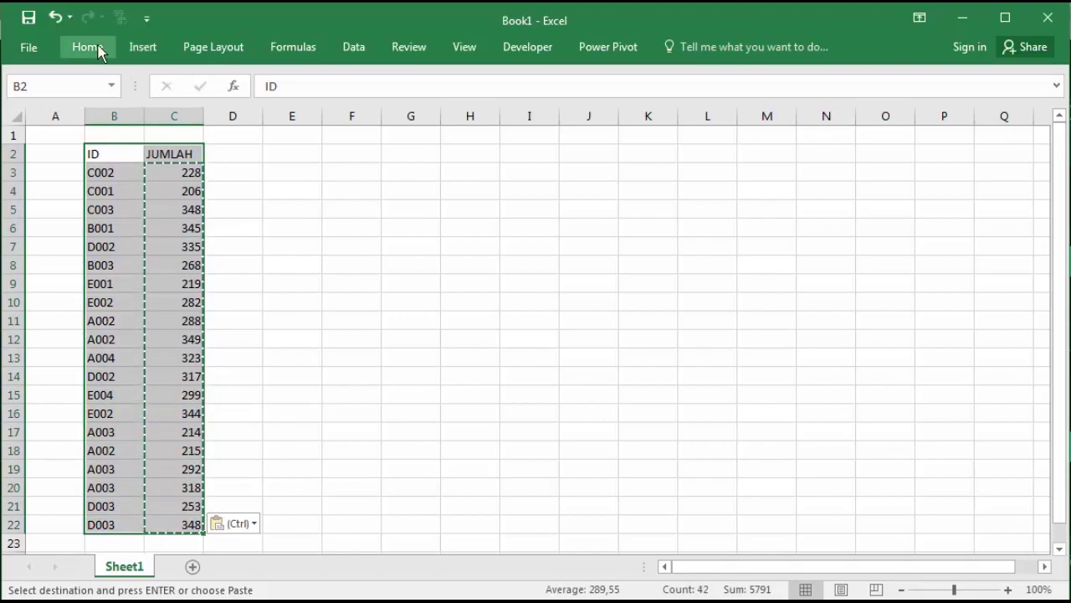
click(92, 47)
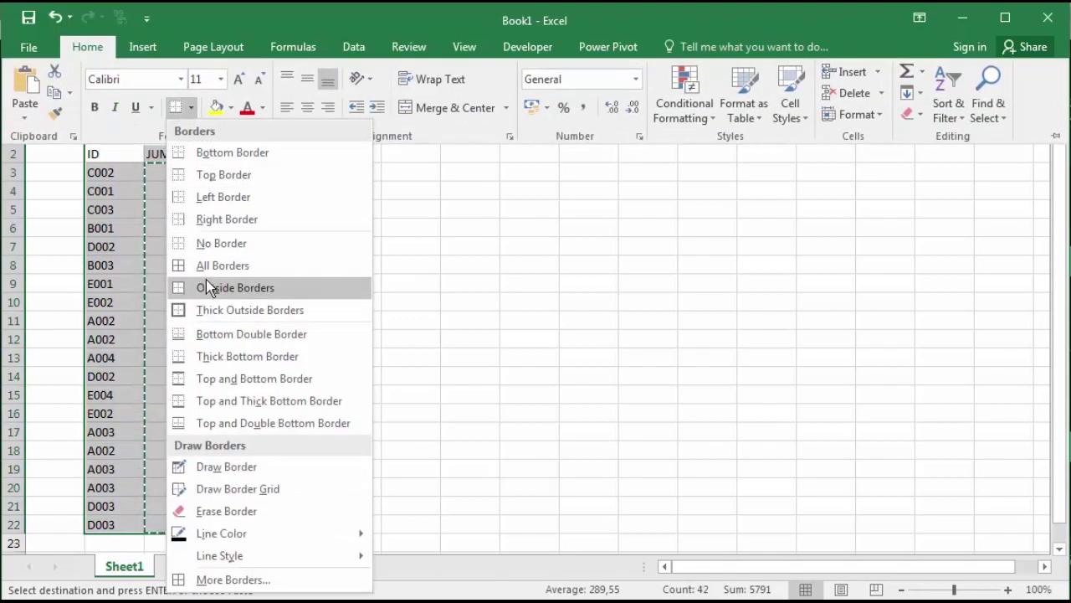
click(213, 268)
Turn off the sheet gridlines.
key(Escape)
key(ctrl+F1)
click(351, 210)
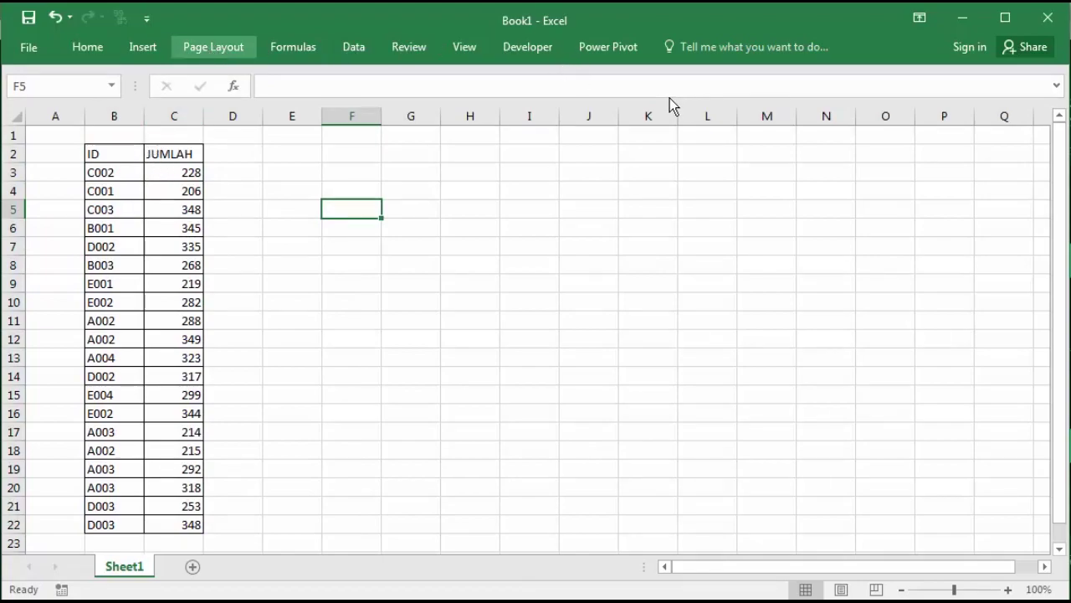
click(603, 95)
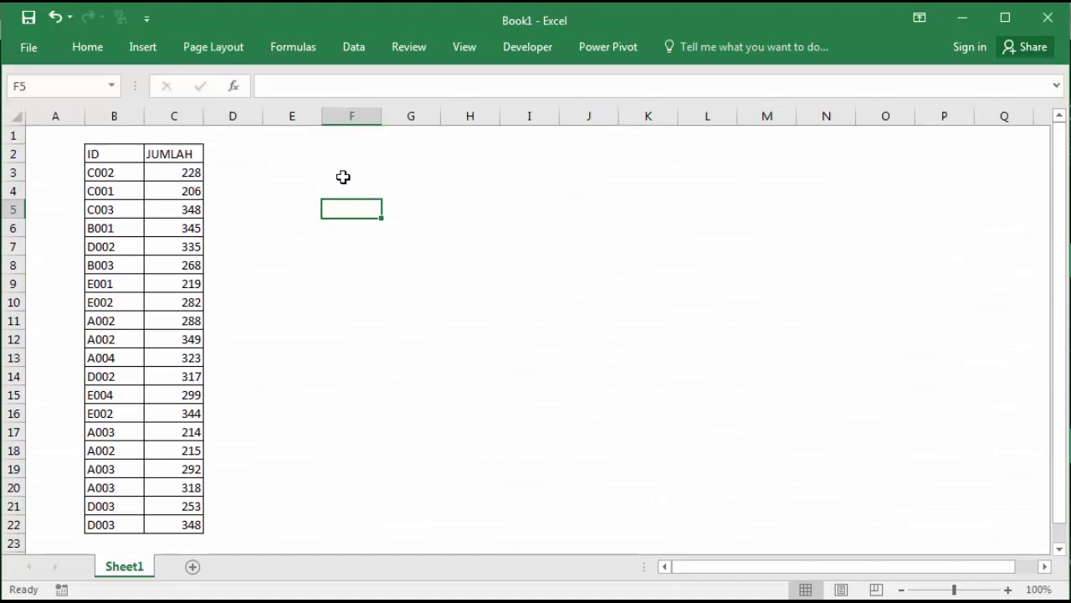
Review the ID list, noting IDs like C002, C003 and the repeated A002.
click(294, 150)
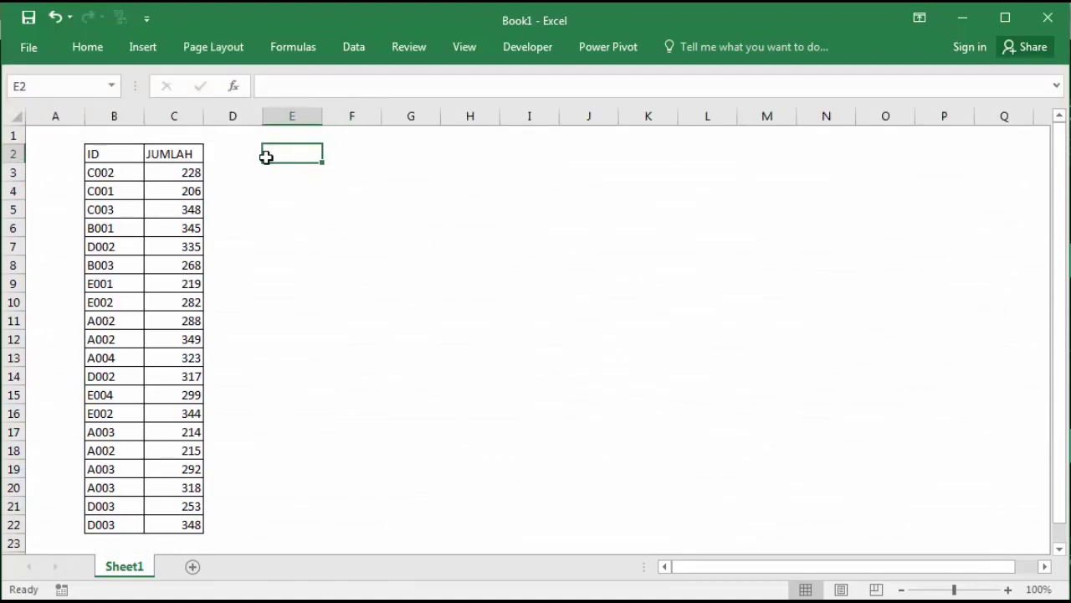
click(120, 173)
key(Down)
click(125, 215)
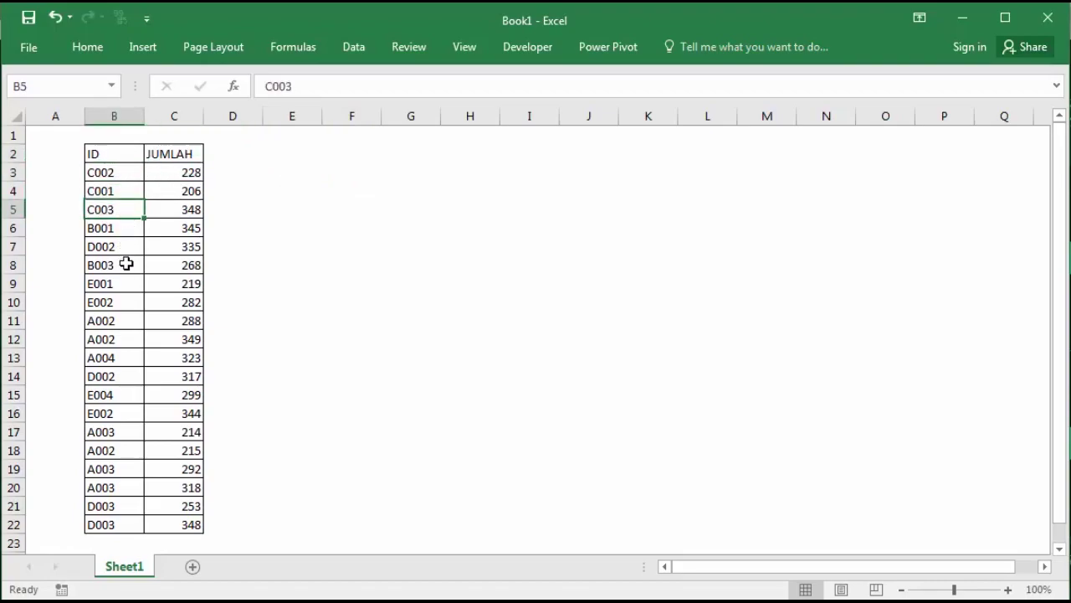
click(134, 190)
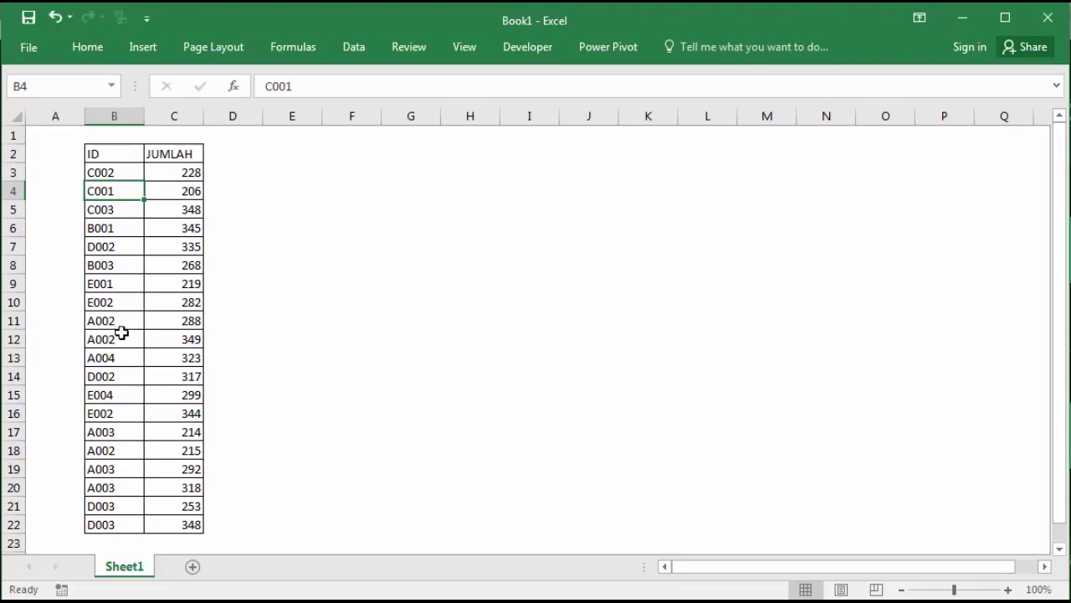
drag(115, 320, 115, 339)
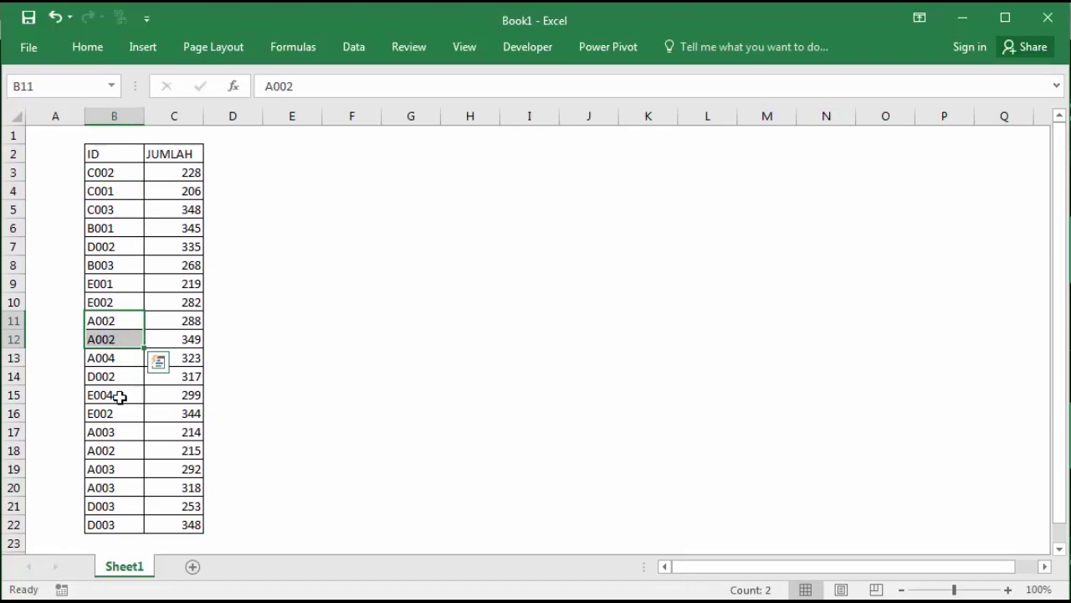
click(105, 175)
click(275, 169)
click(283, 150)
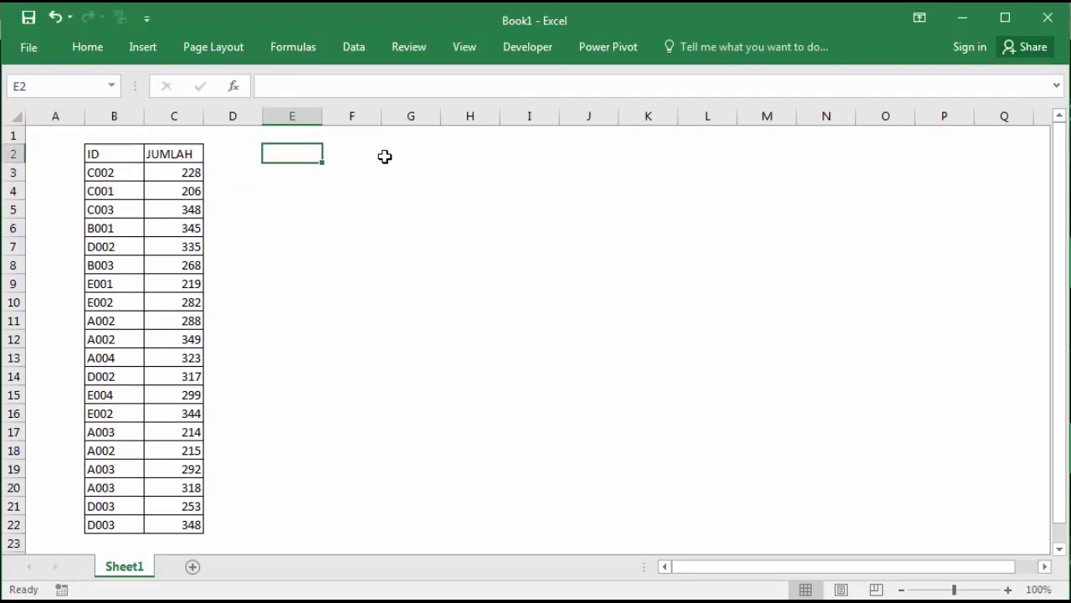
Label E2 'ID' and E3 'Urutan'.
text(ID)
key(Tab)
key(Down)
key(Left)
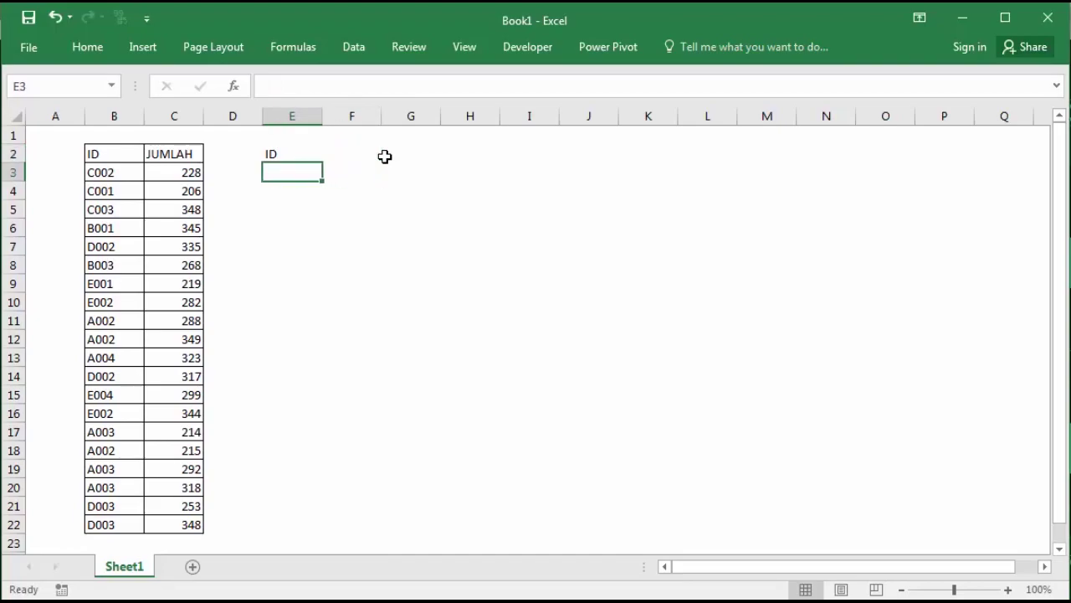
text(Urutan)
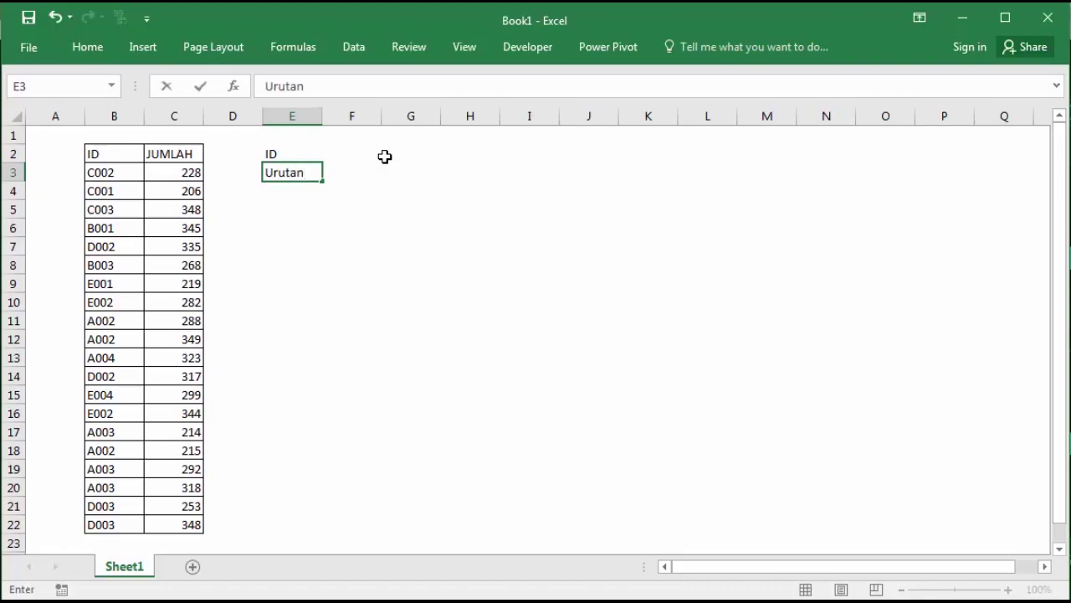
key(Return)
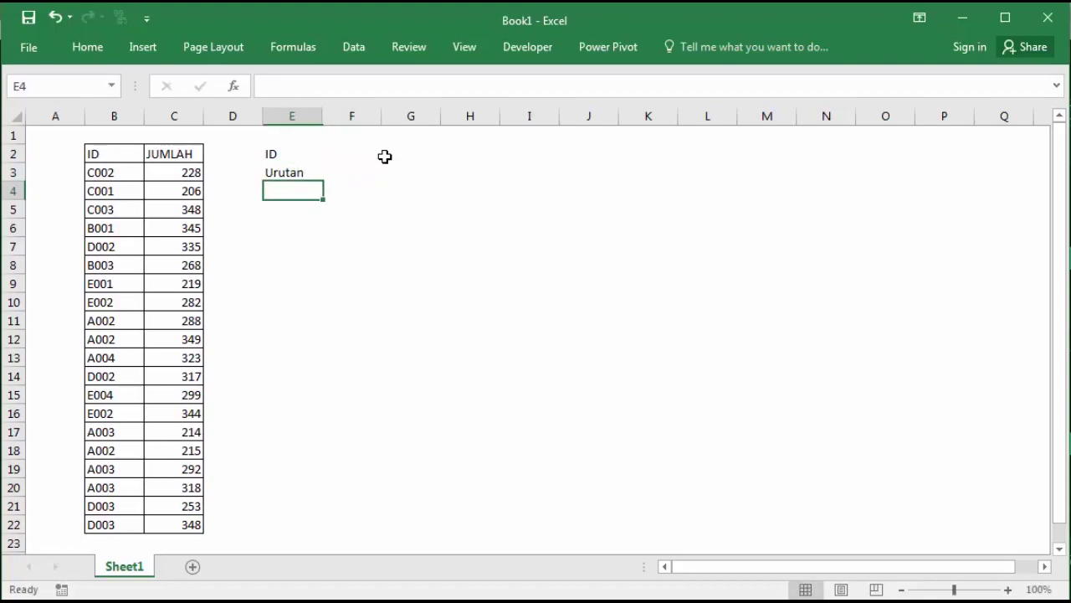
Enter the numbers 1 to 6 in E4:E9 and centre them.
text(1 2 3 4 )
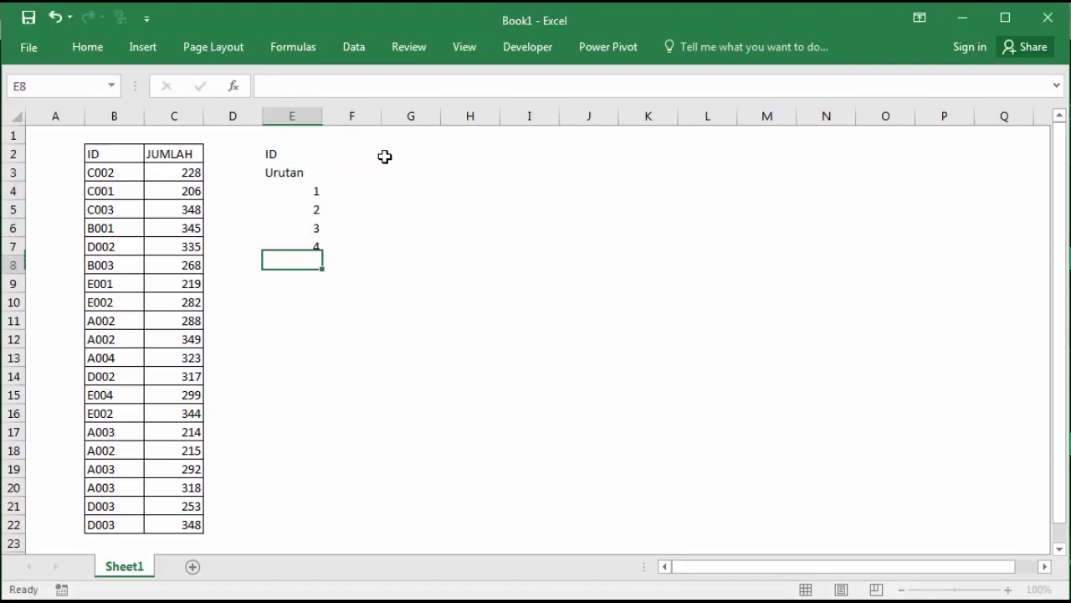
text(5 6)
key(Return)
key(Right)
key(Up)
key(Up)
key(Up)
key(Up)
key(Up)
key(Up)
key(Left)
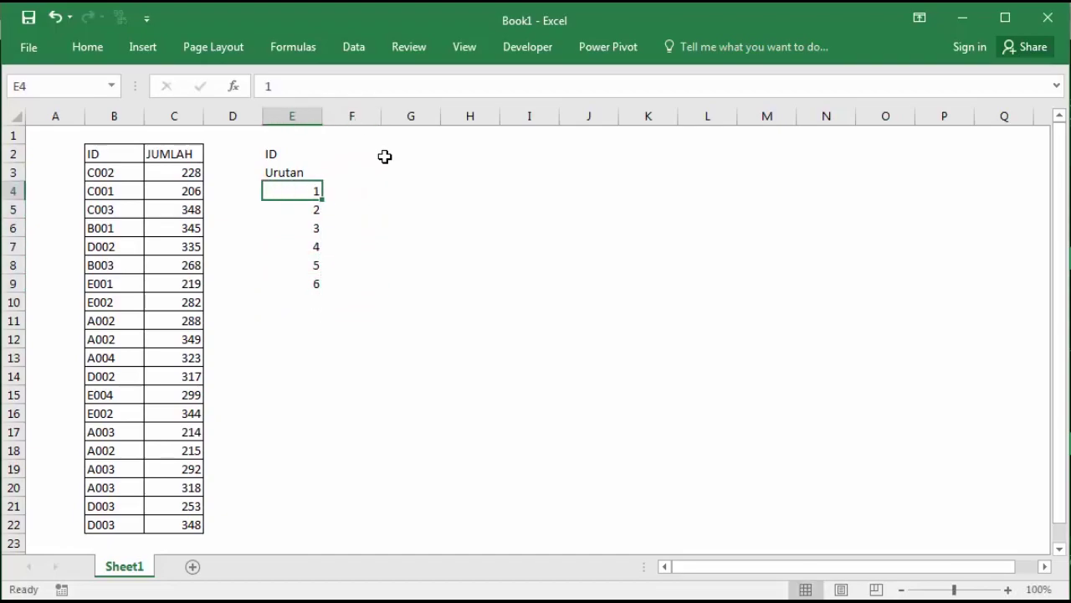
key(ctrl+shift+Down)
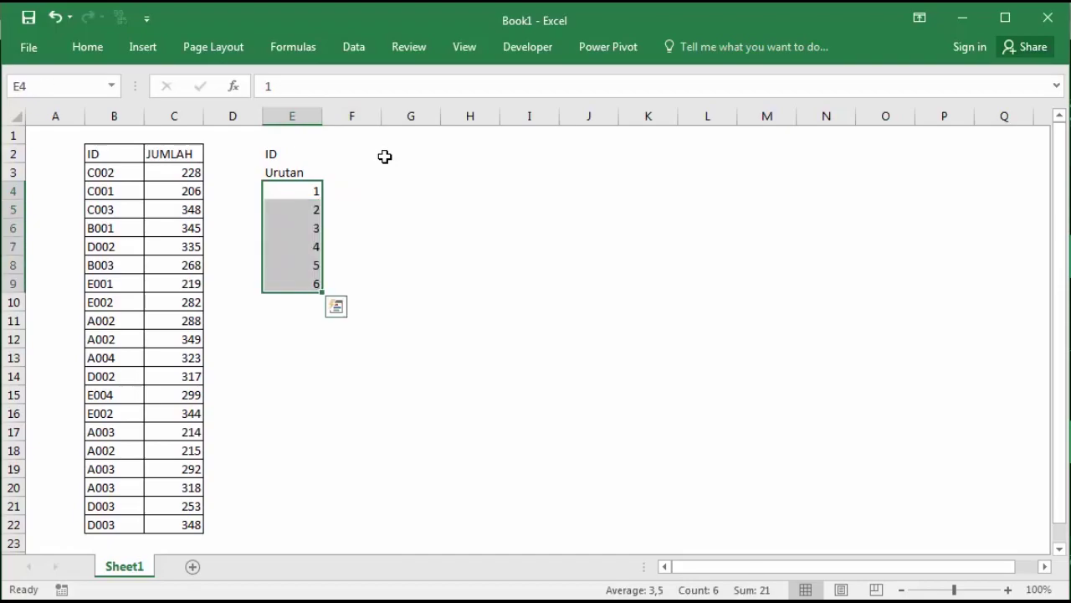
click(100, 48)
click(308, 107)
Add the JUMLAH heading in F3.
click(368, 178)
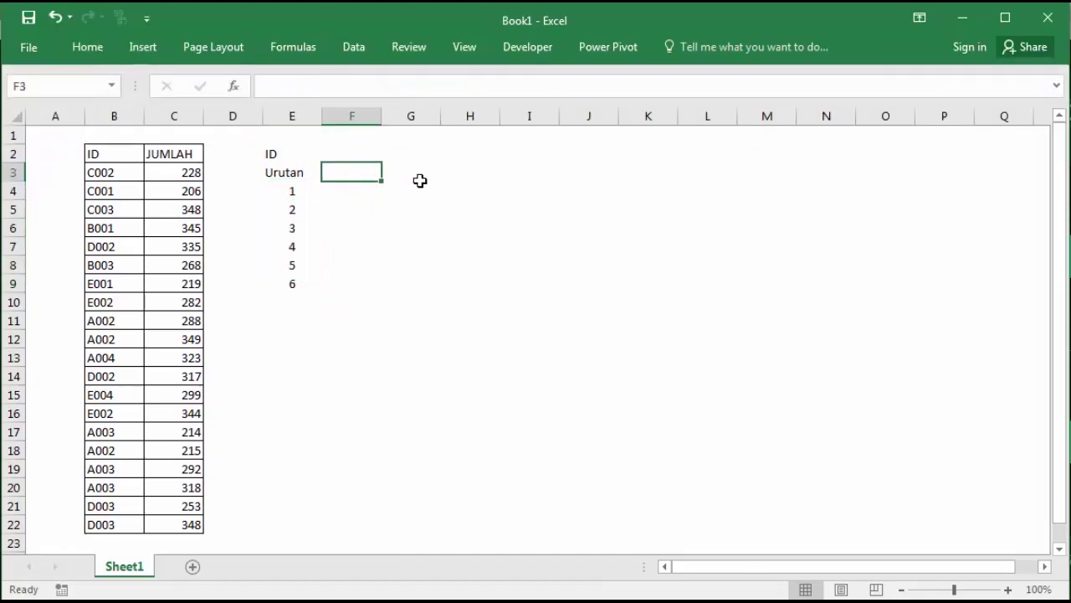
text(JUMLAH)
key(Return)
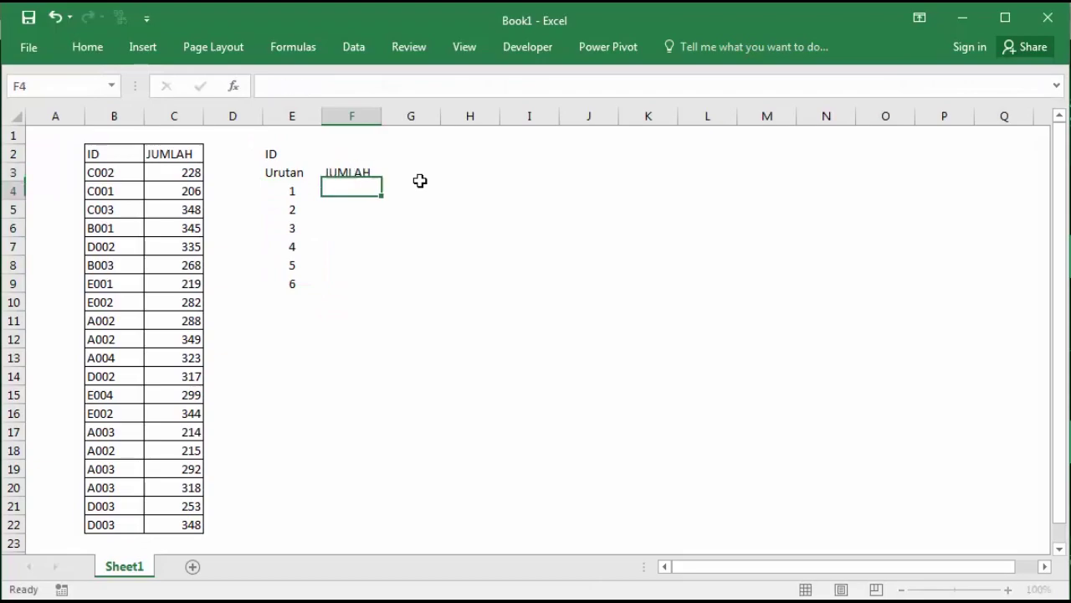
click(446, 160)
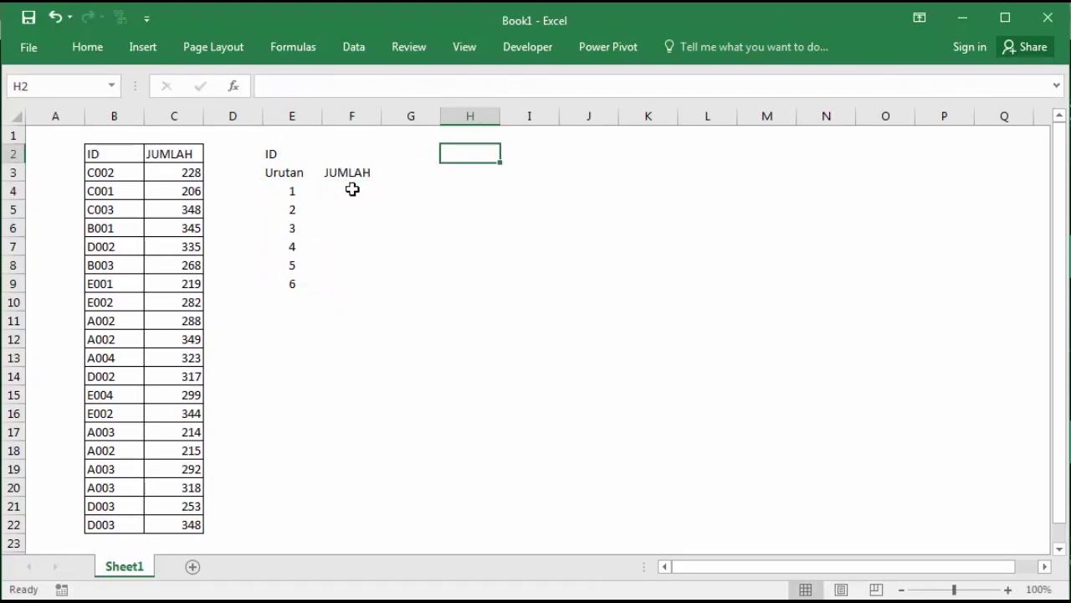
click(342, 151)
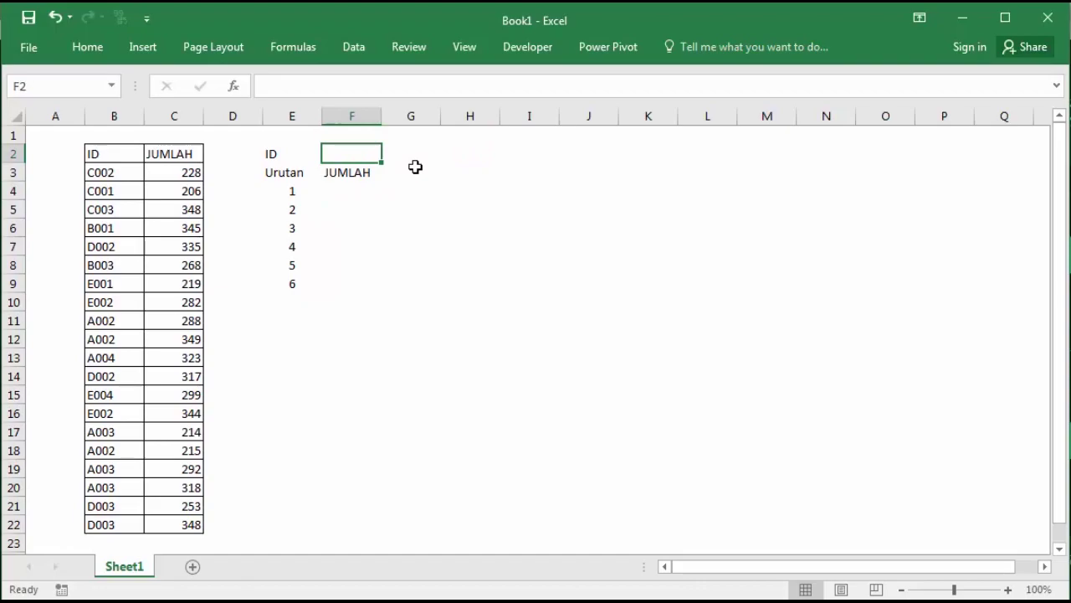
click(452, 159)
click(365, 187)
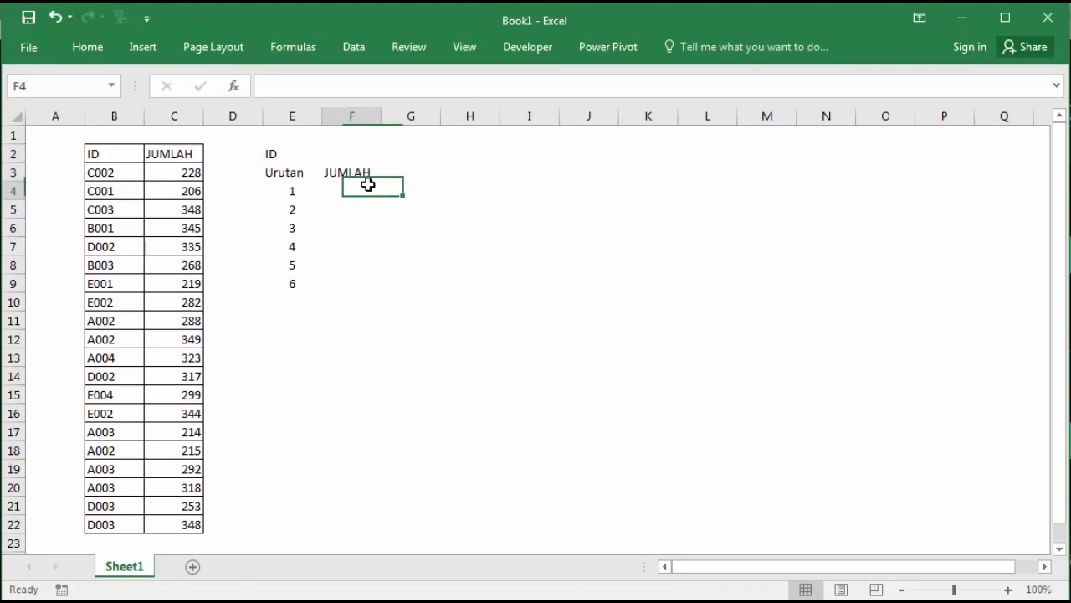
click(62, 168)
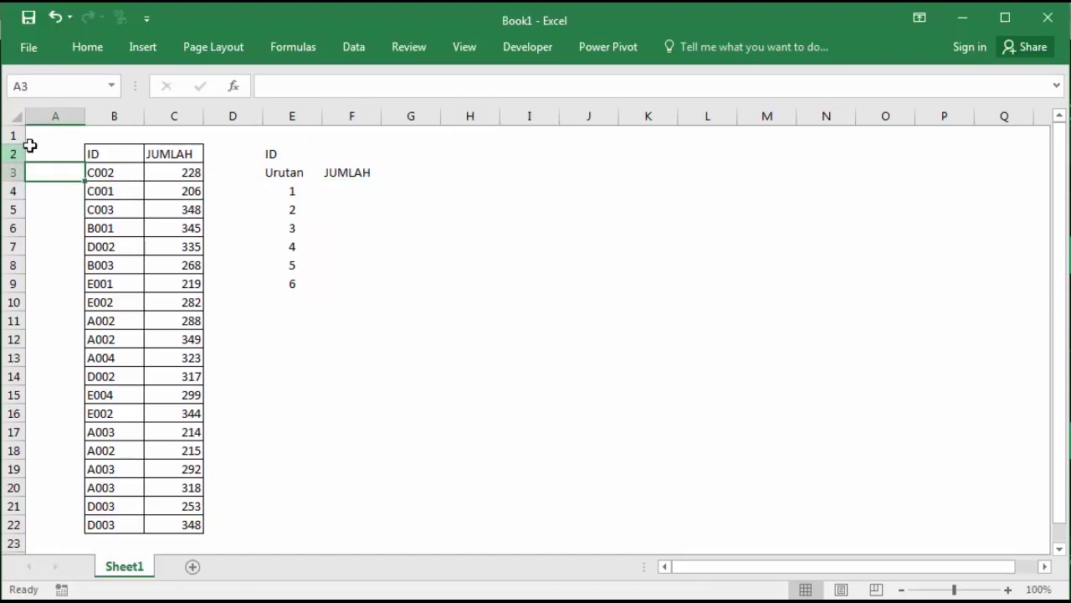
click(55, 188)
click(60, 173)
Enter =COUNTIF(B3:B3;B3) in A3.
text(=)
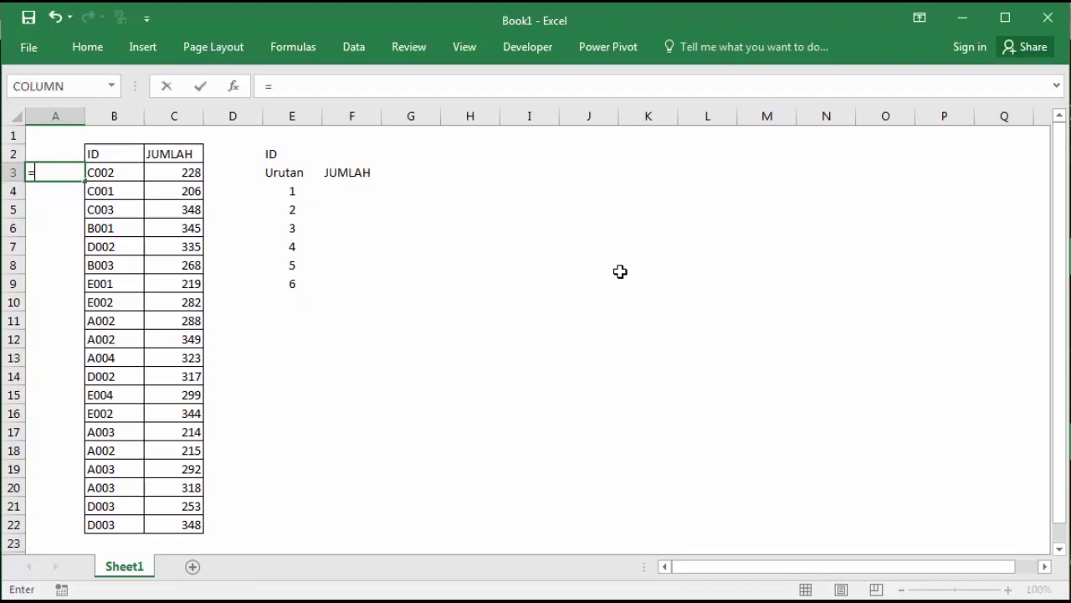
text(coun)
key(Down)
key(Down)
key(Down)
key(Tab)
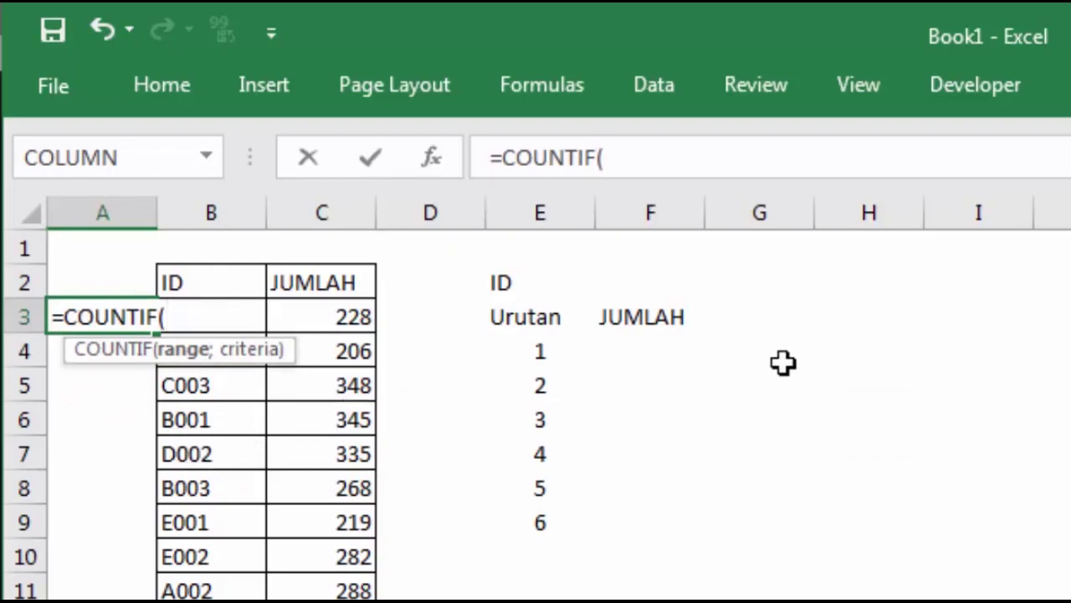
key(Right)
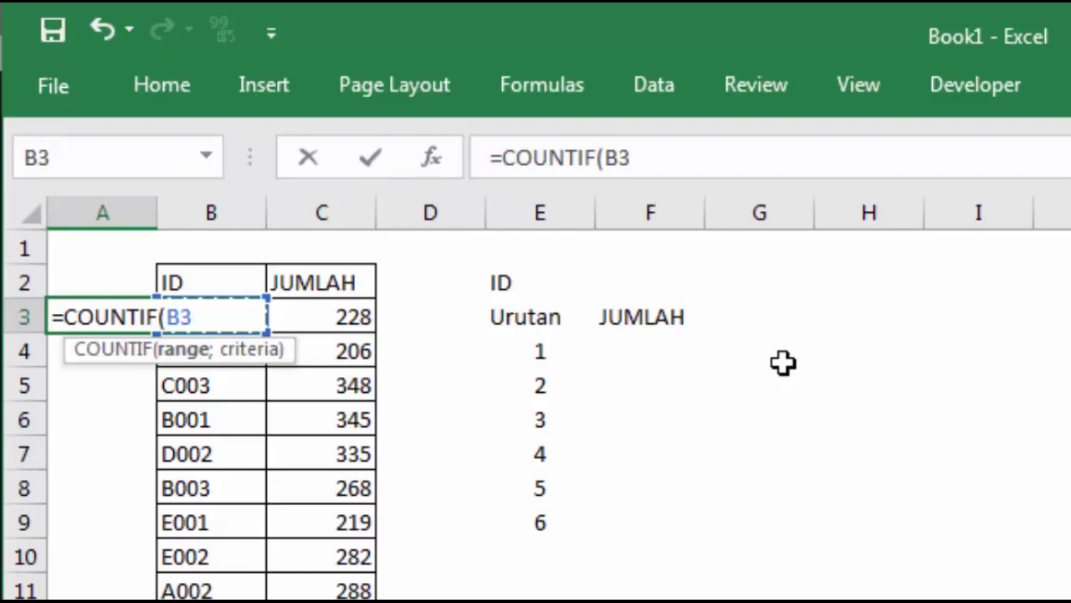
text(:B3)
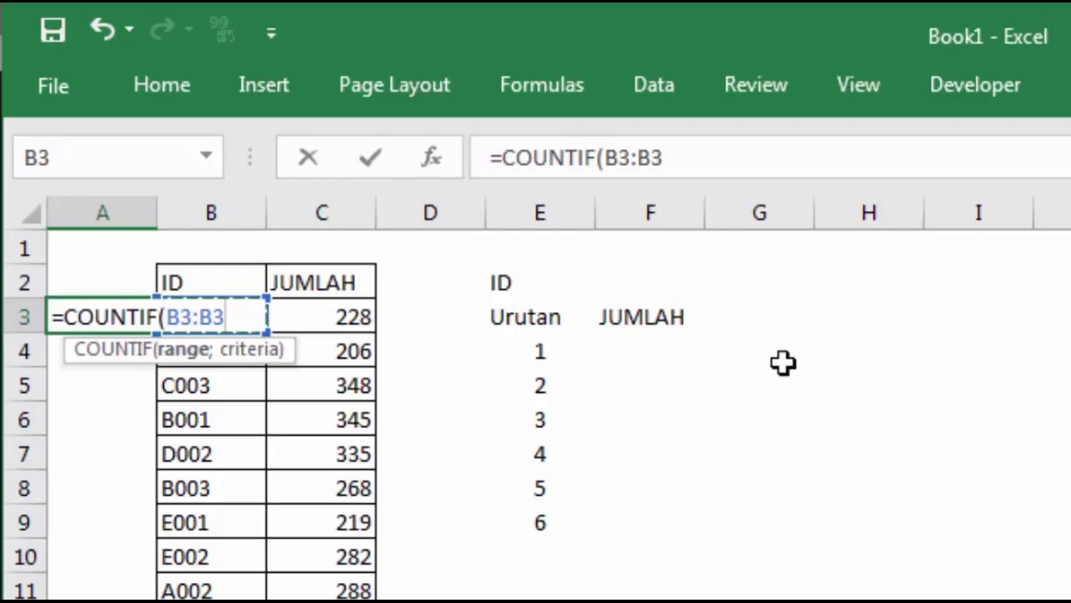
text(;)
key(Right)
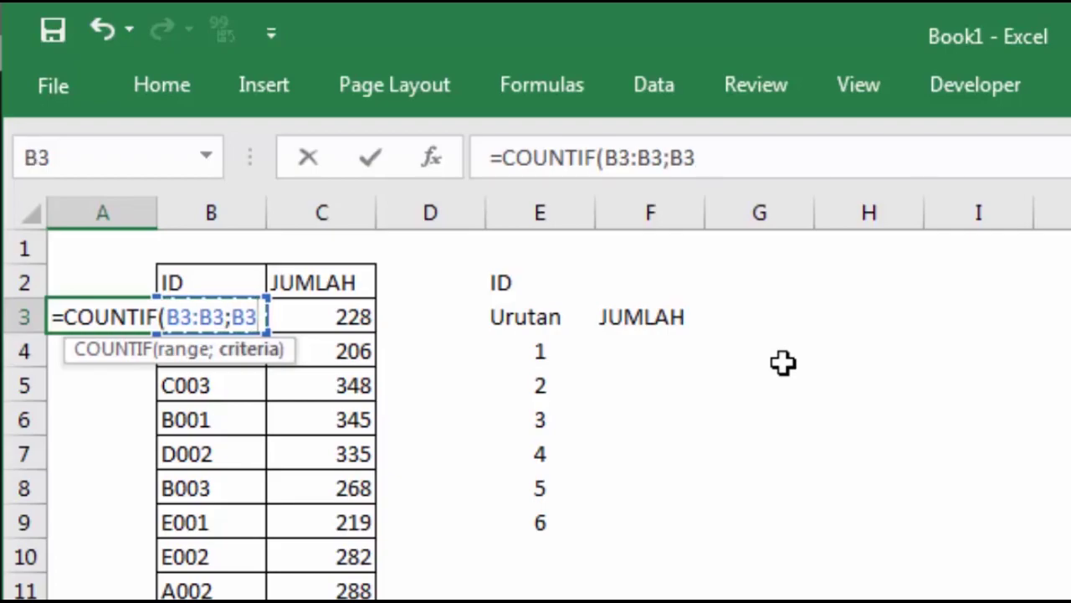
key(Return)
Lock the range start so A3 reads =COUNTIF($B$3:B3;B3).
key(Up)
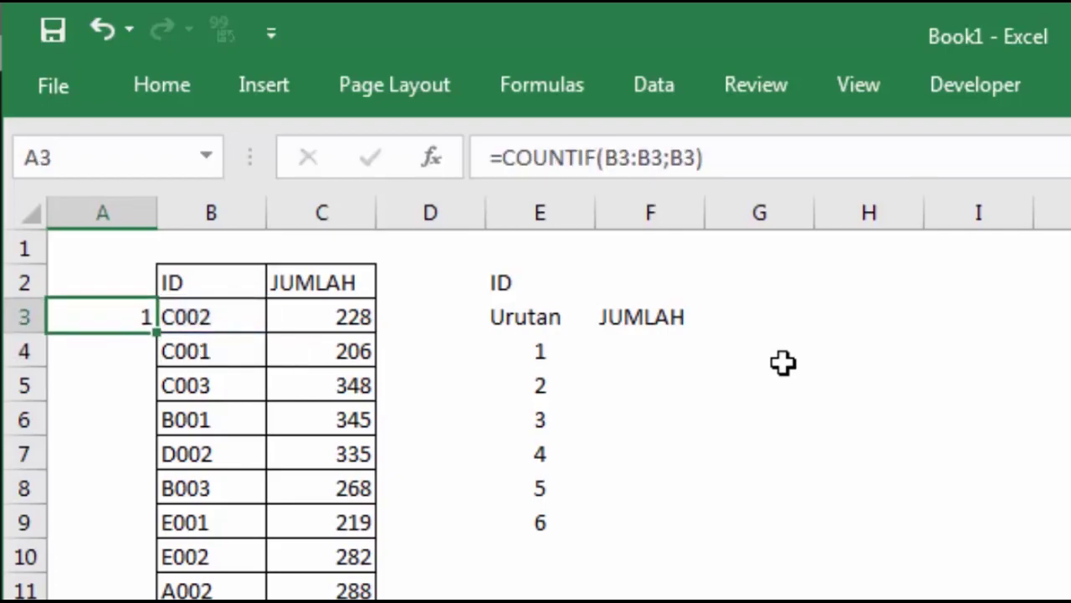
double_click(125, 323)
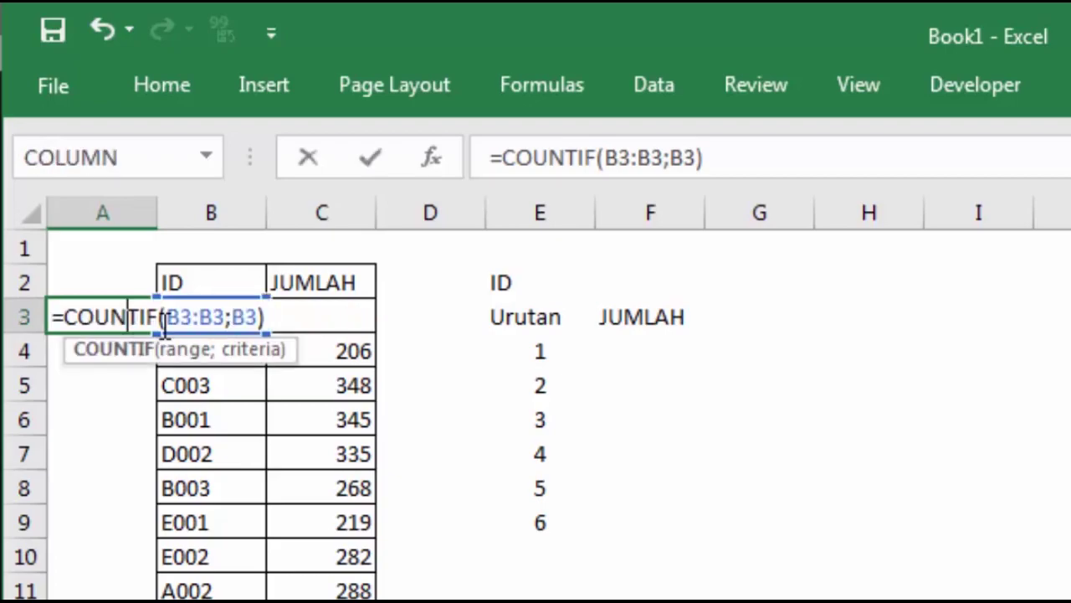
click(180, 325)
key(F4)
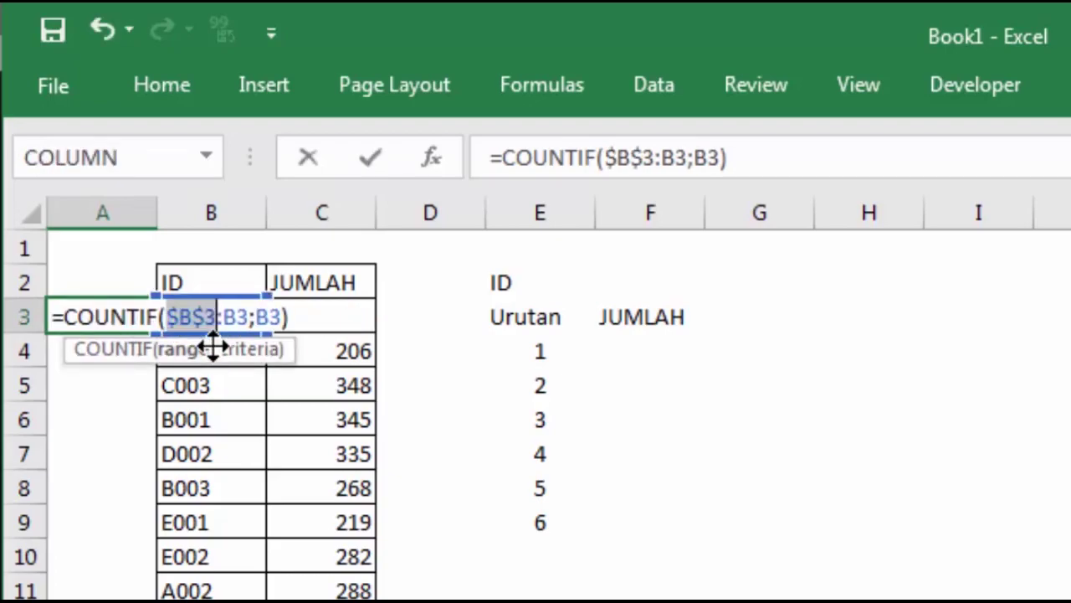
key(Return)
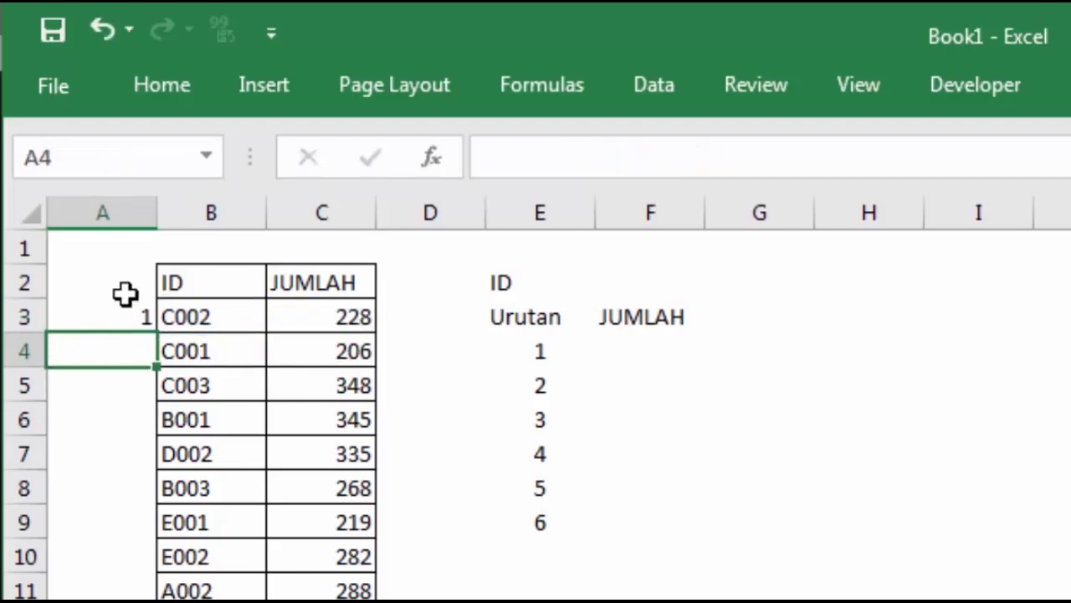
click(128, 307)
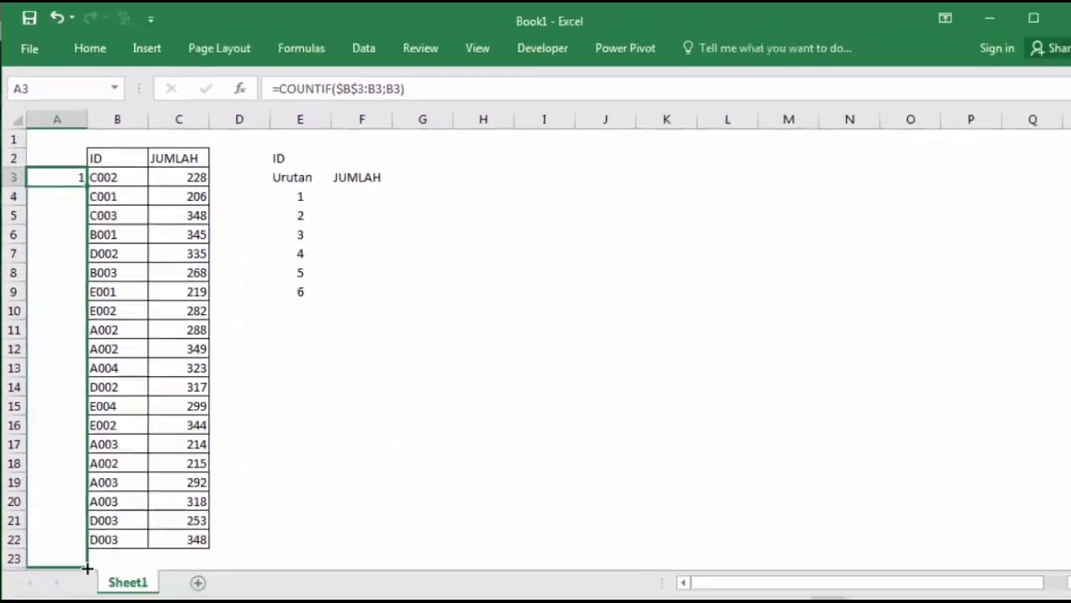
Copy the A3 count formula down to A22 and check the copied formulas.
drag(83, 181, 87, 524)
click(323, 331)
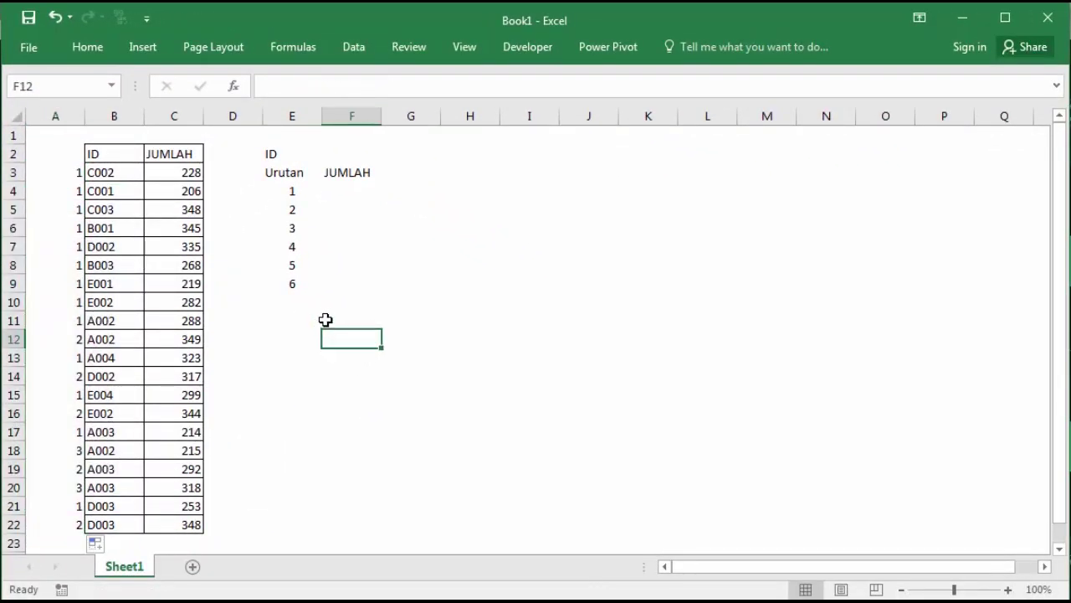
click(68, 172)
click(68, 192)
click(57, 251)
click(63, 304)
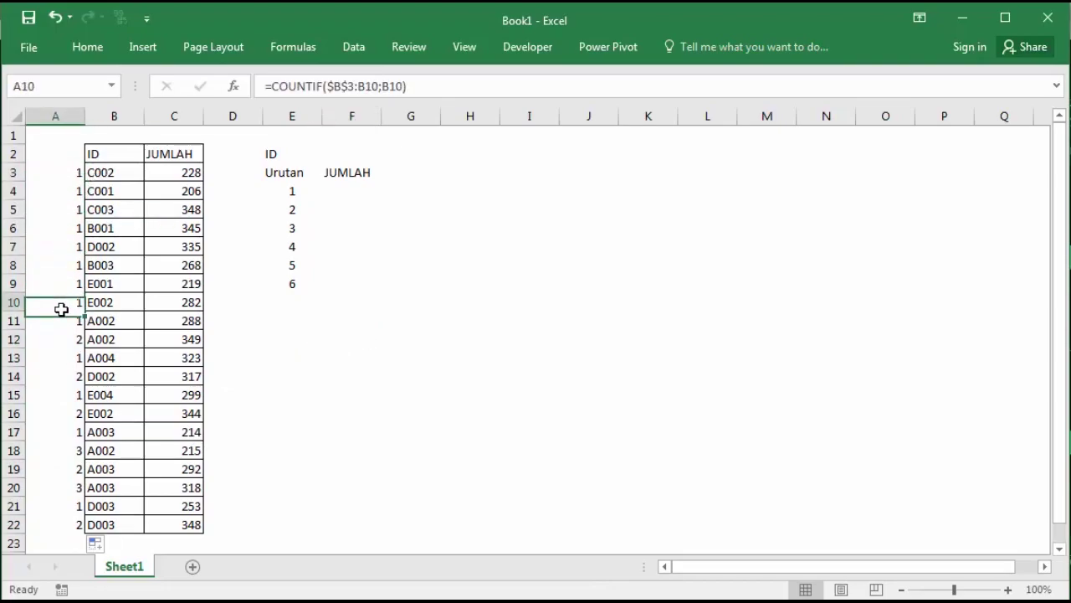
click(65, 343)
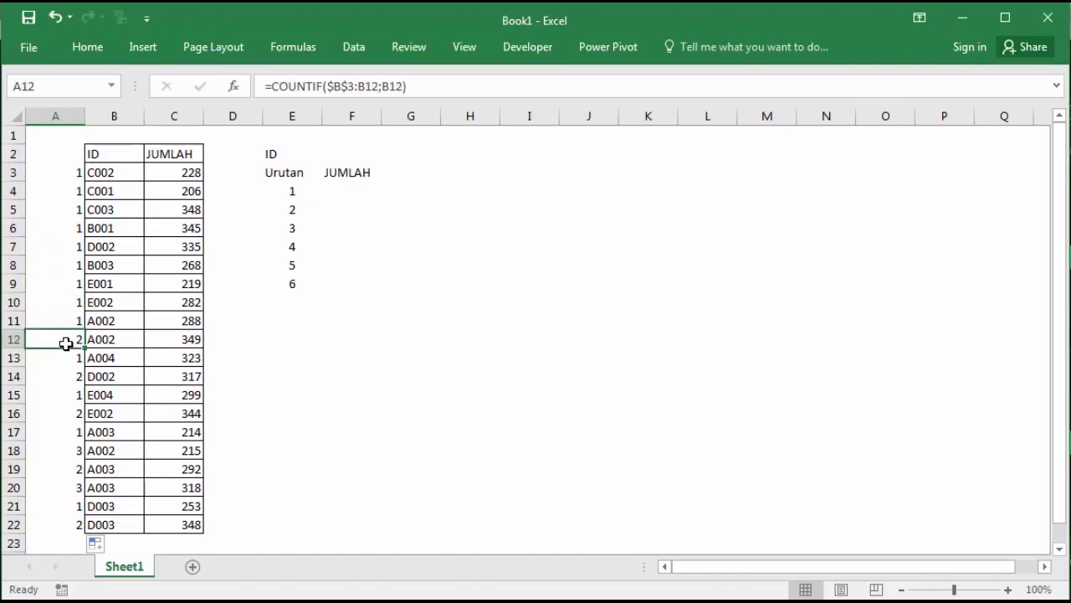
Verify the three A002 rows count 1, 2 and 3, and check A003 in row 20.
drag(76, 318, 90, 321)
click(70, 337)
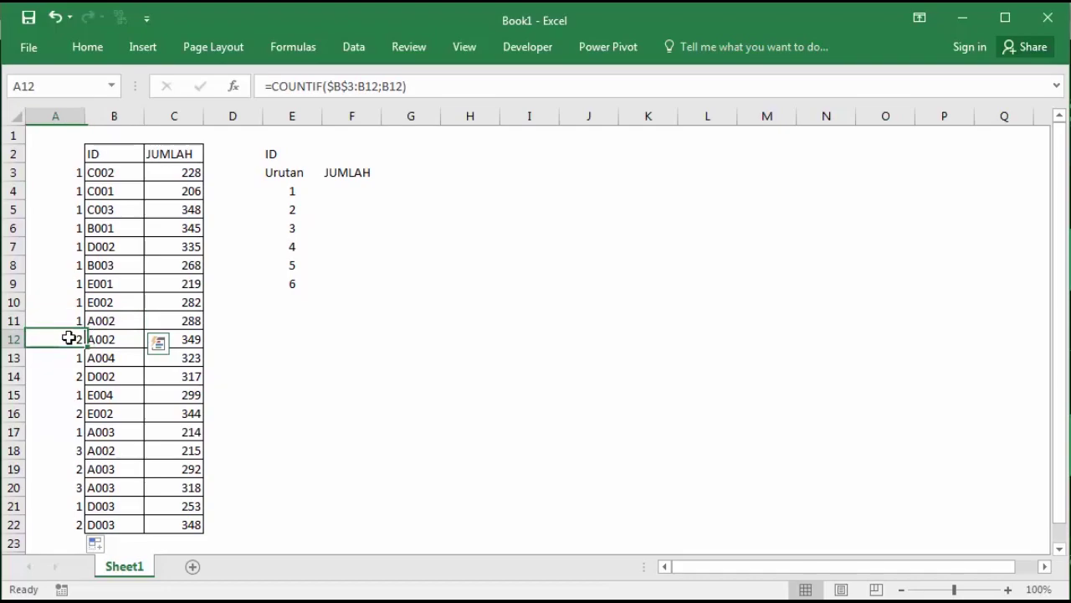
click(99, 325)
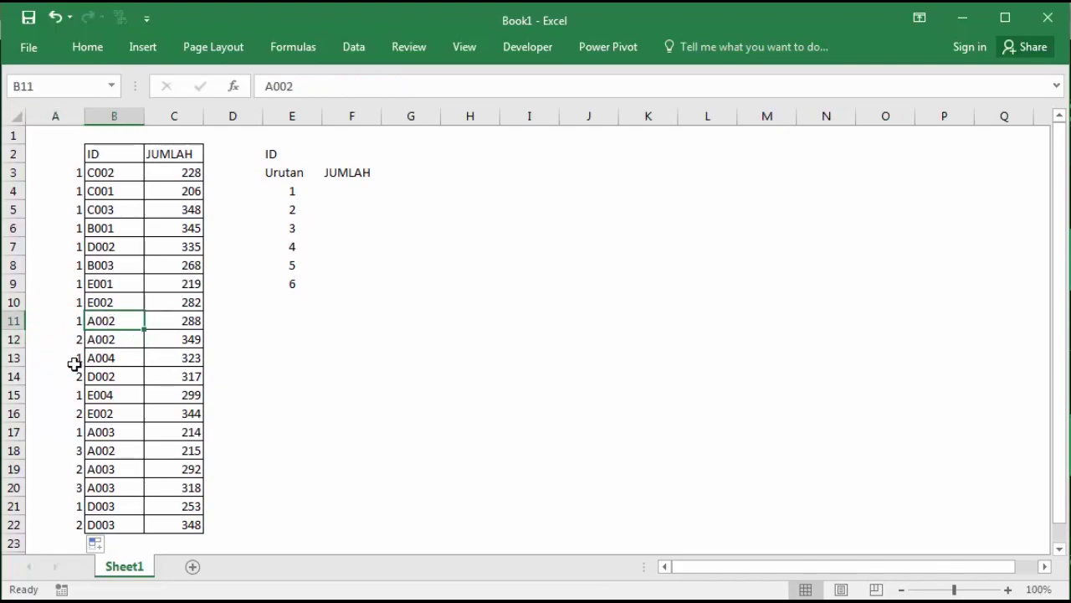
drag(79, 320, 117, 333)
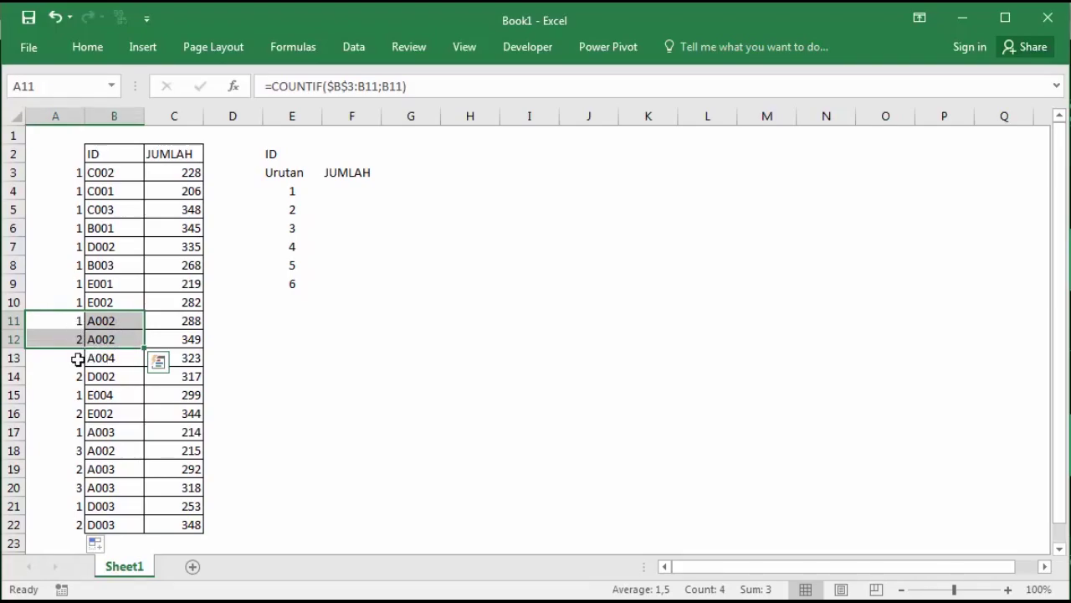
drag(73, 459, 125, 456)
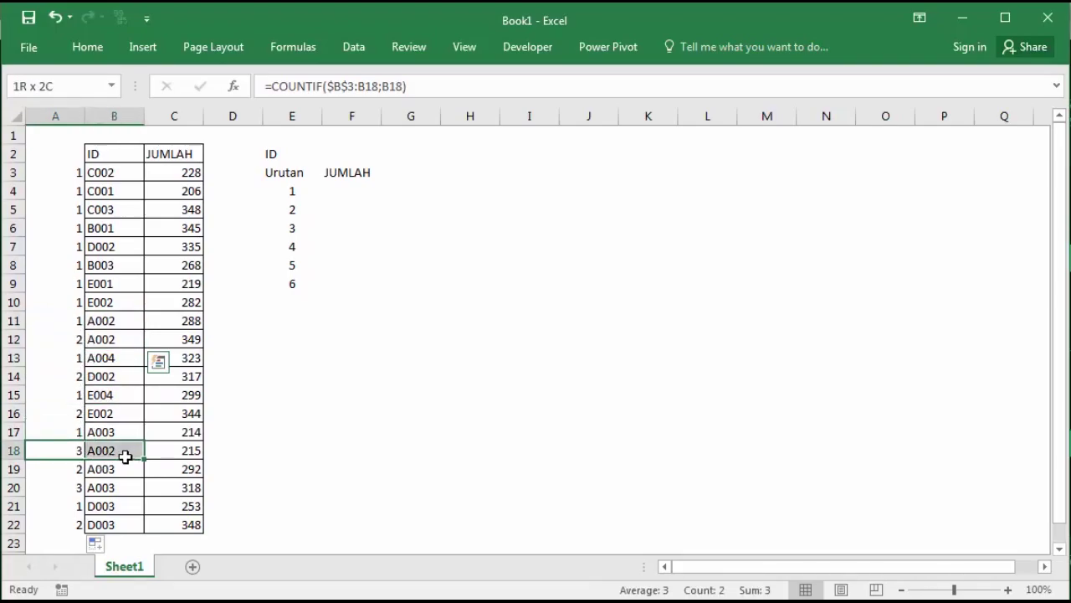
drag(125, 456, 72, 450)
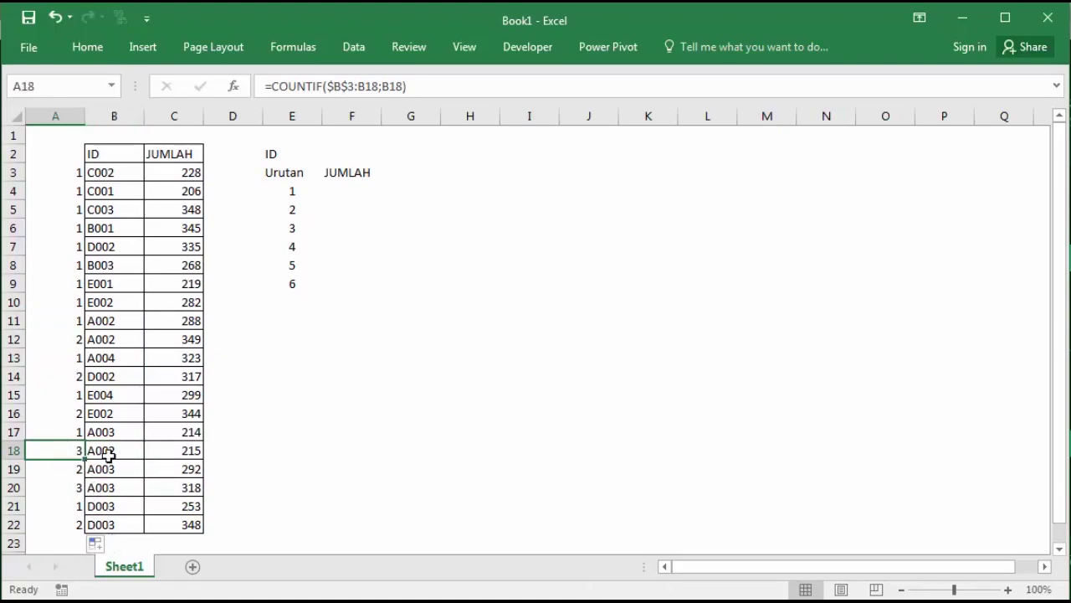
click(106, 454)
click(102, 487)
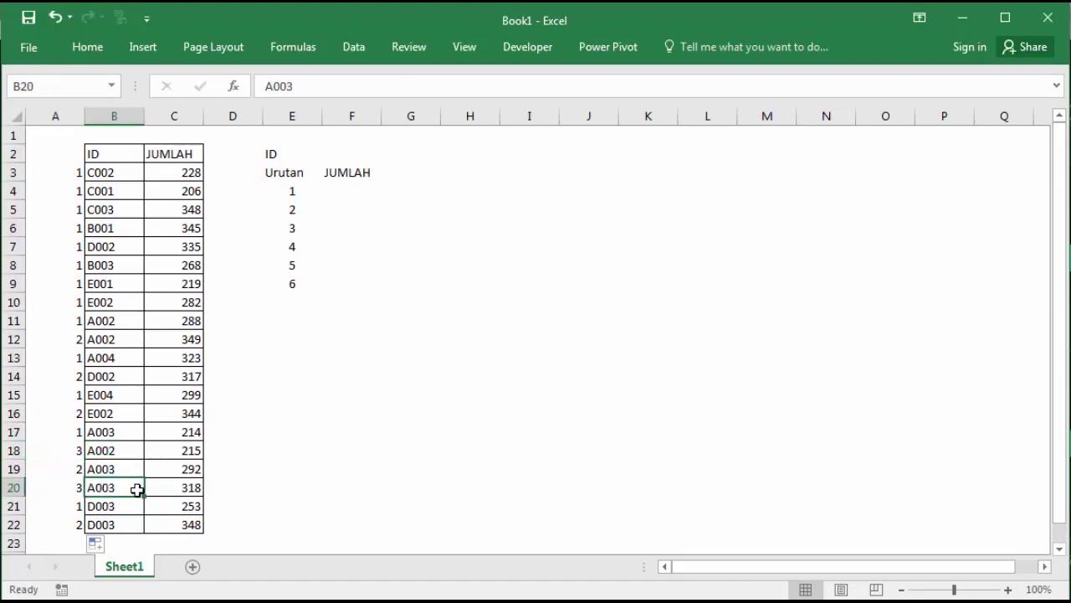
click(76, 488)
drag(100, 451, 89, 426)
click(335, 151)
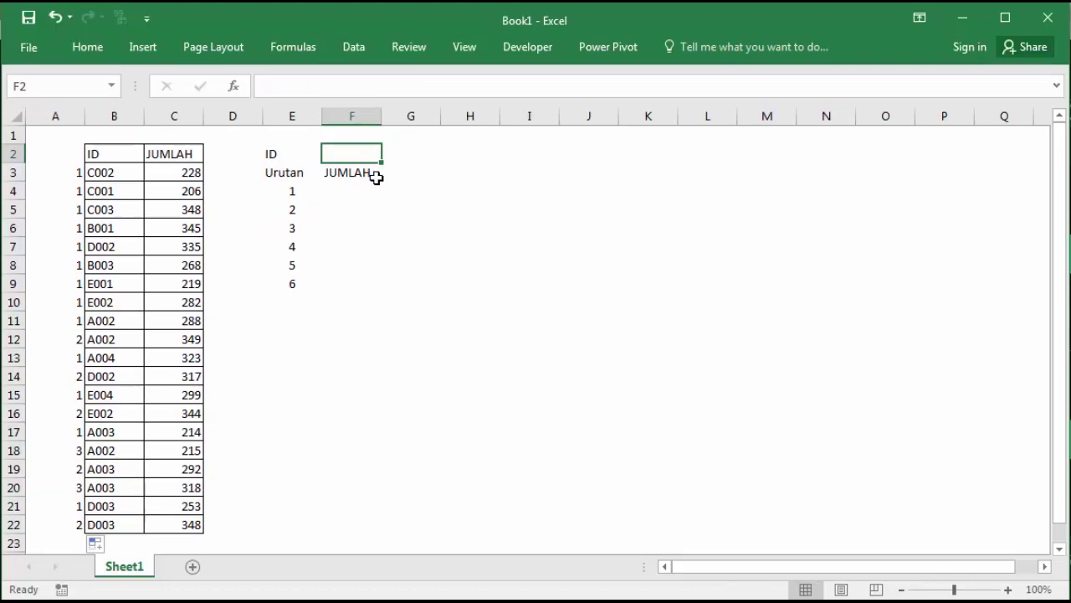
Enter A002 in F2 and mark F4:F9 for the JUMLAH results.
text(A002)
key(Return)
click(405, 247)
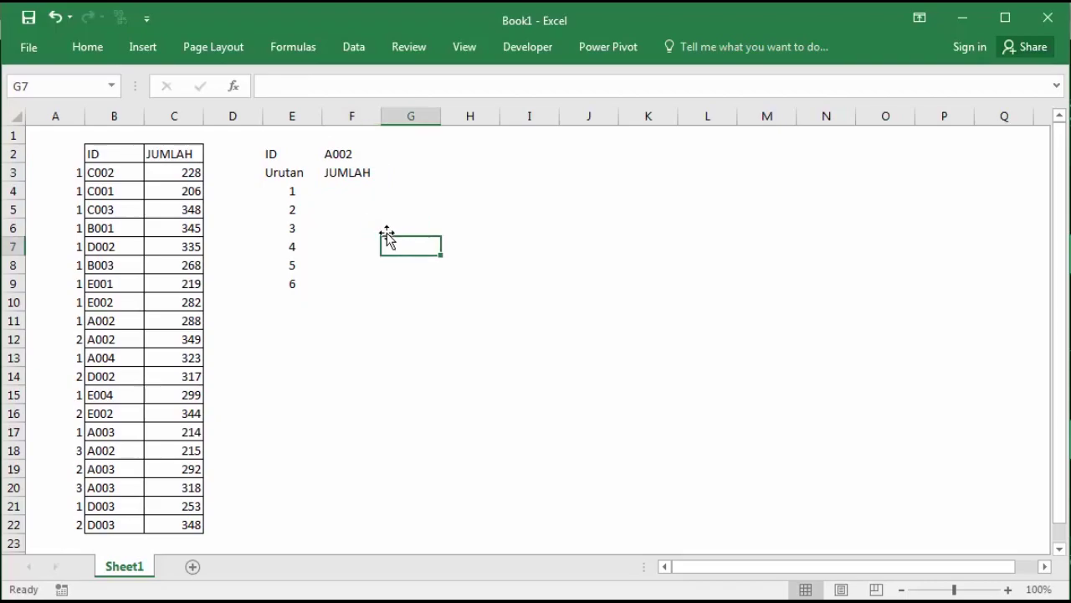
click(331, 189)
click(476, 171)
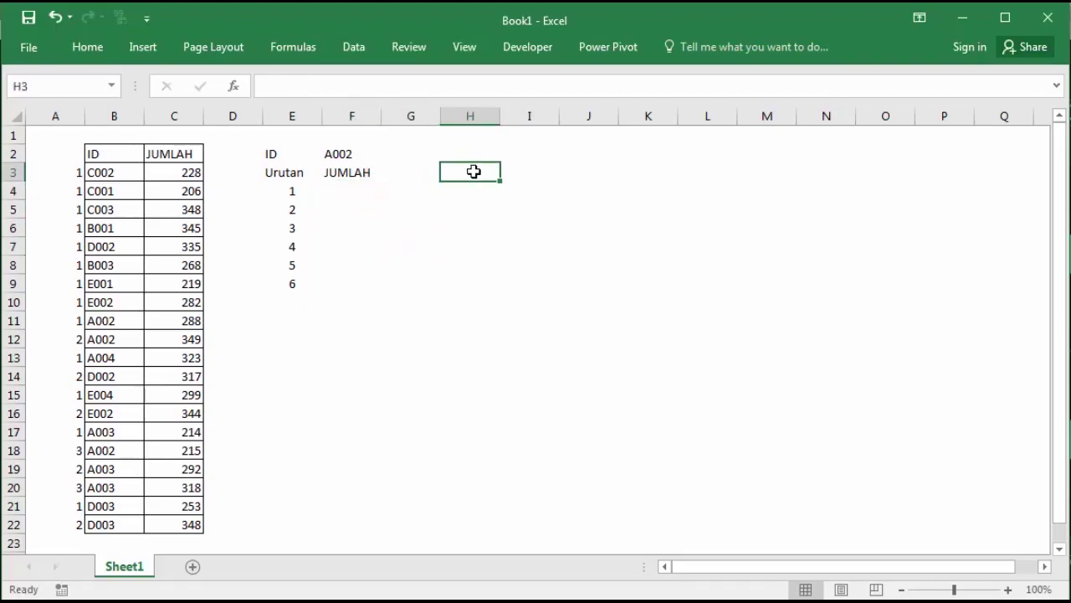
click(331, 188)
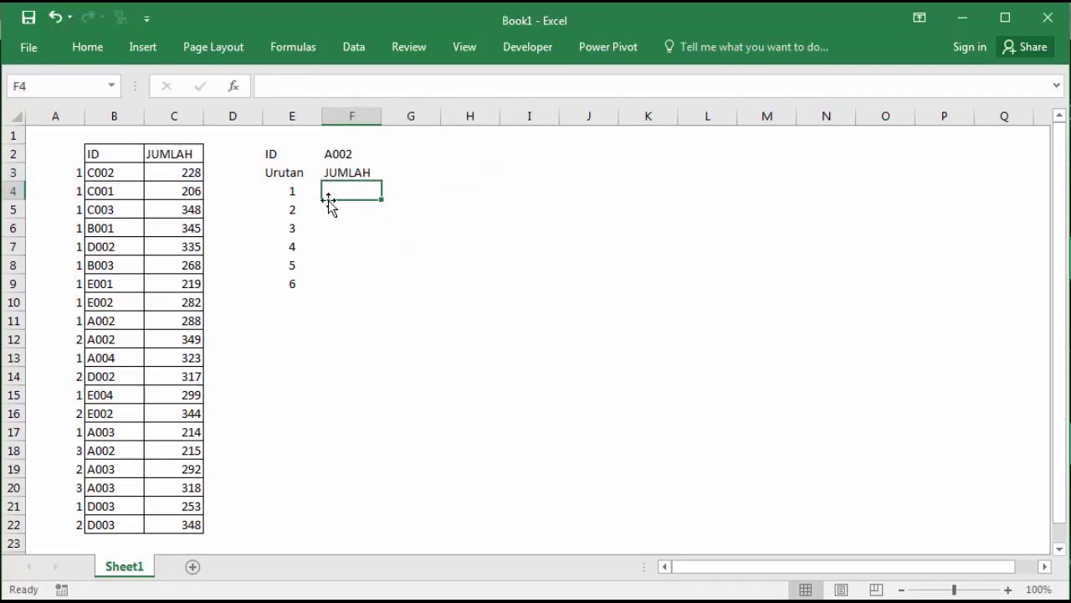
drag(346, 190, 346, 282)
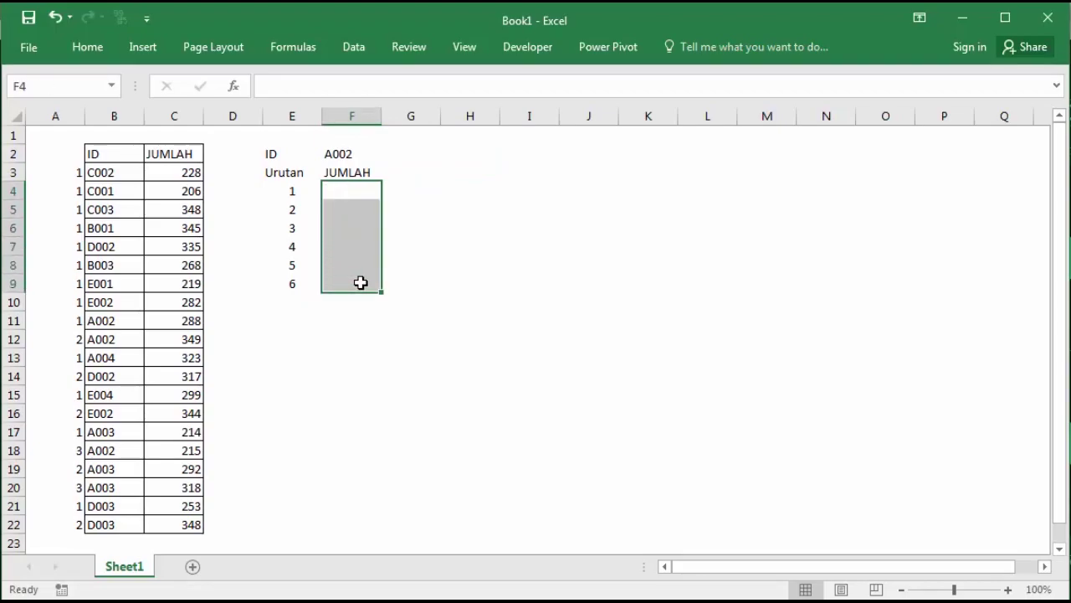
Reopen the A3 count formula for editing.
click(506, 245)
click(139, 193)
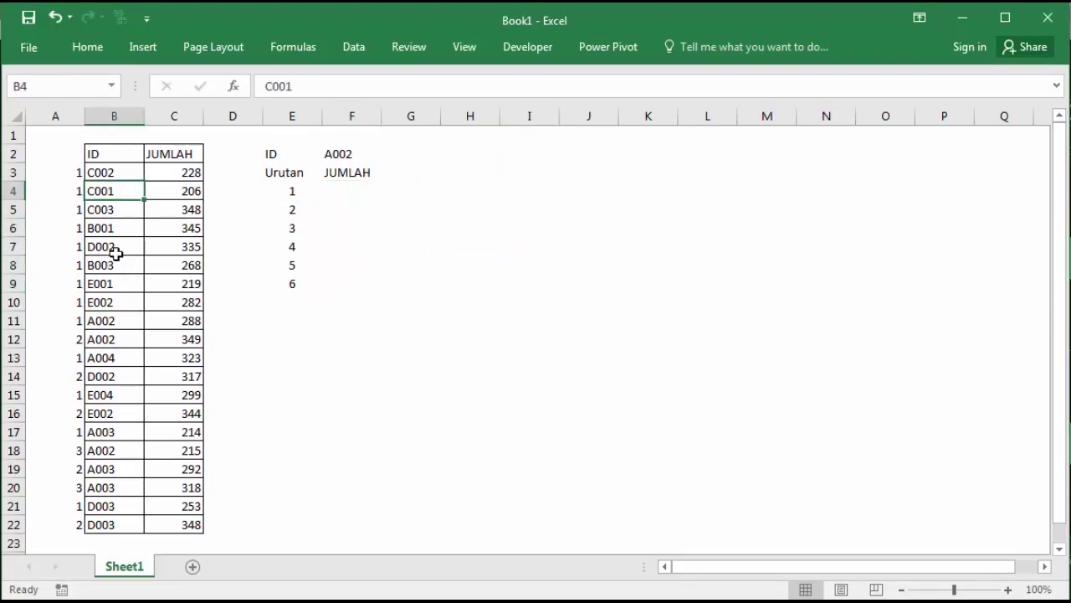
click(352, 189)
click(62, 172)
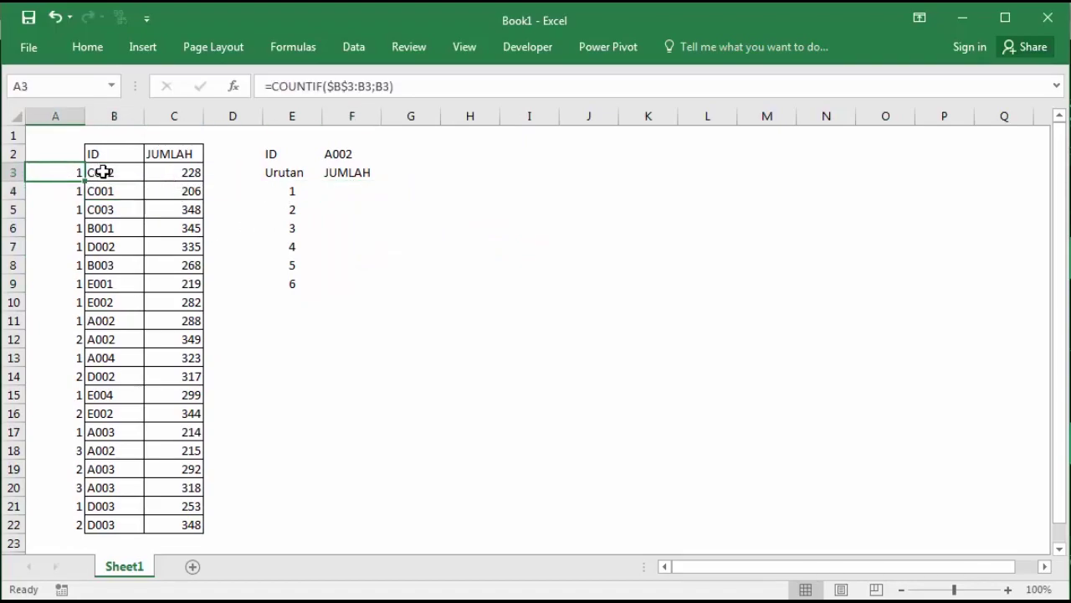
double_click(61, 172)
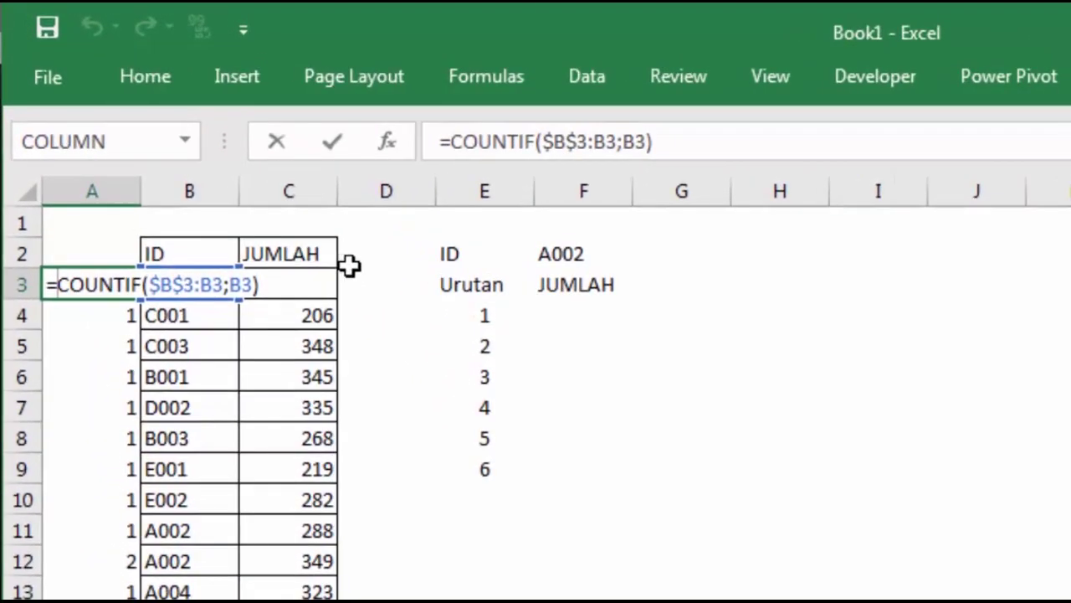
Change A3 to =B3&":"&COUNTIF($B$3:B3;B3) and fill it down column A.
text(B3)
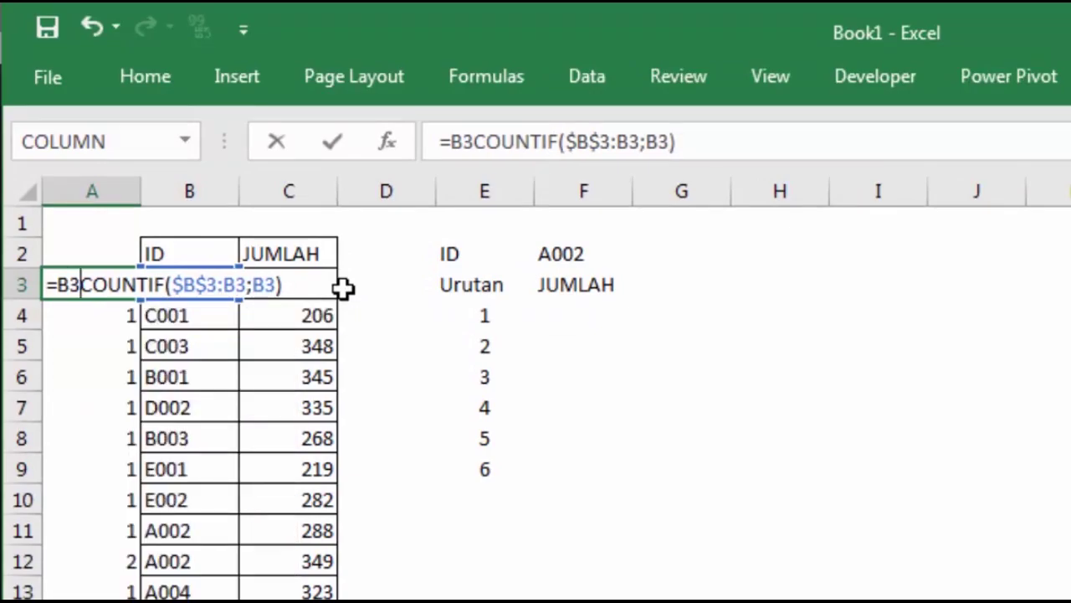
text(&)
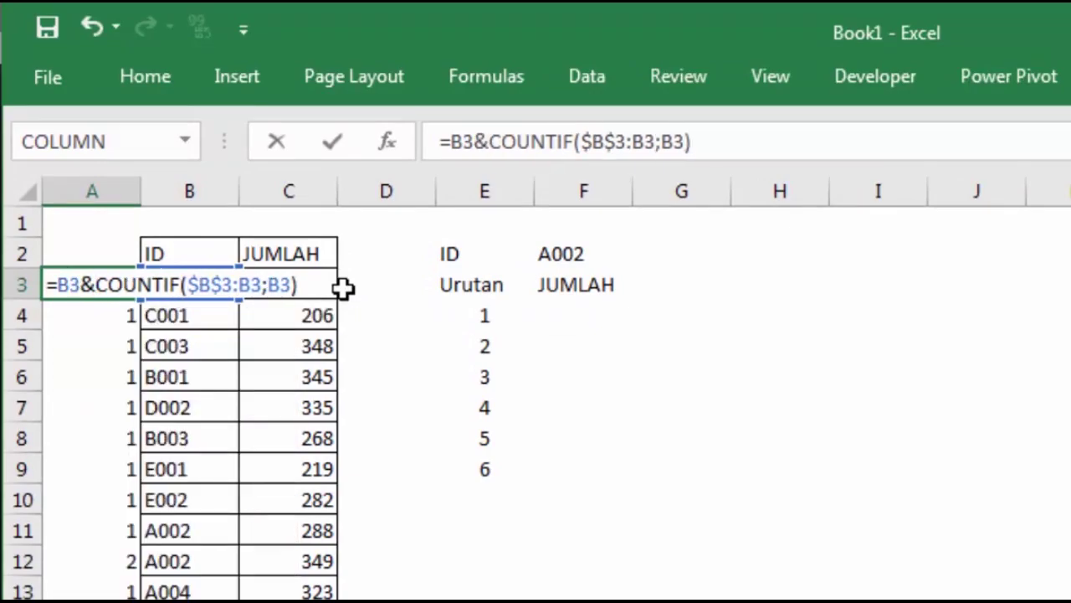
text(":")
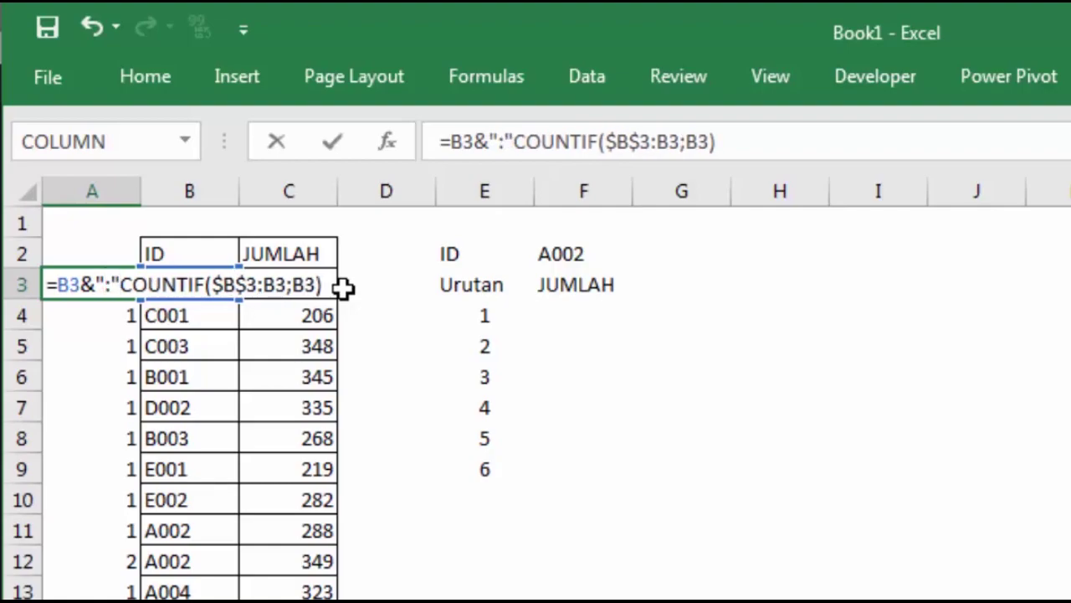
text(&)
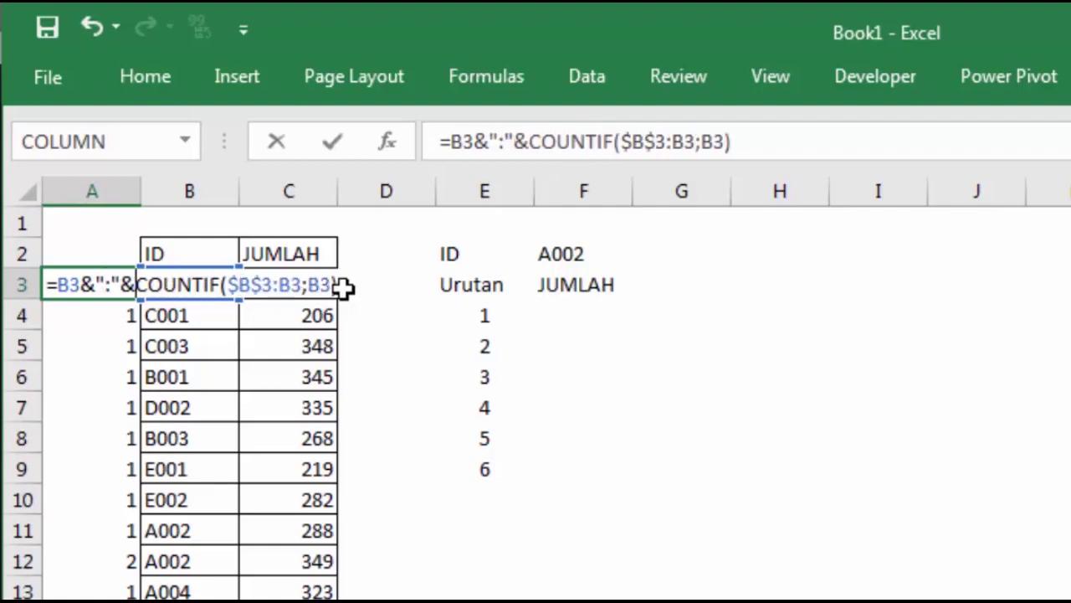
key(Return)
key(Up)
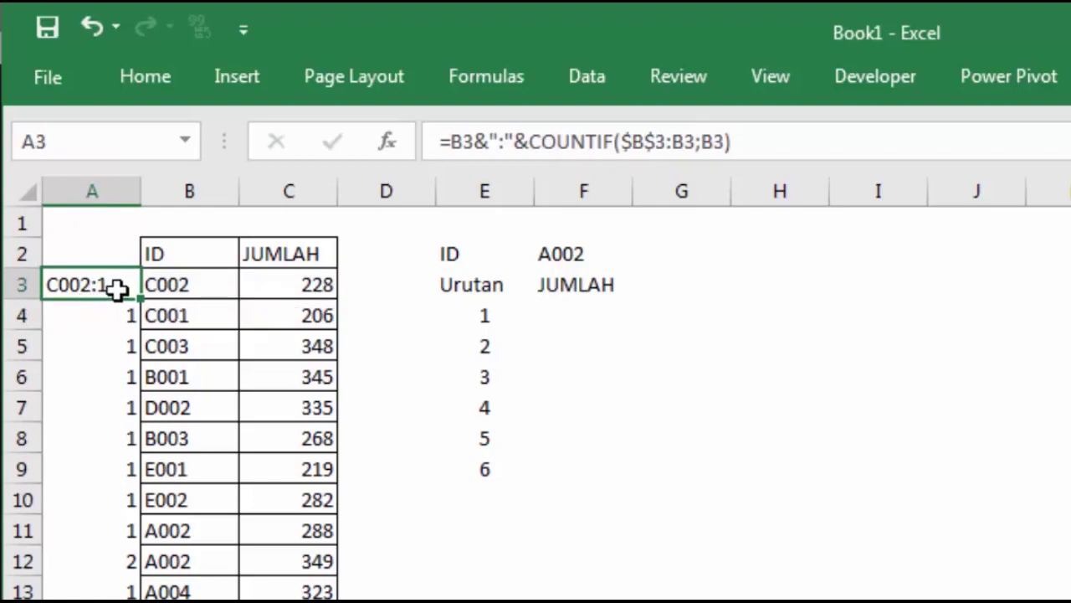
drag(140, 298, 140, 596)
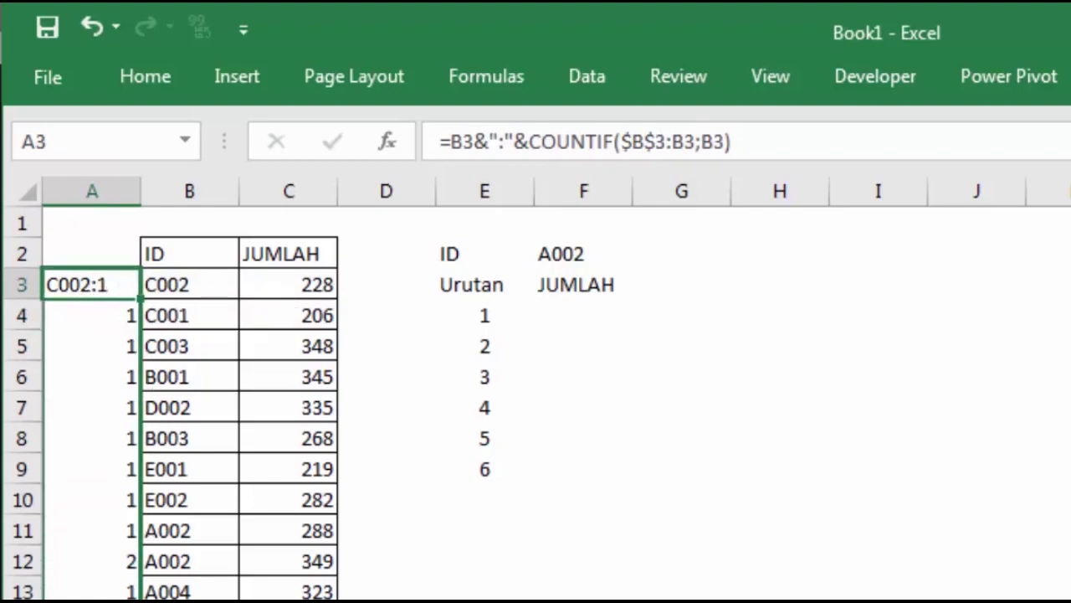
Confirm the A002 rows get keys A002:1, A002:2 and A002:3.
click(484, 530)
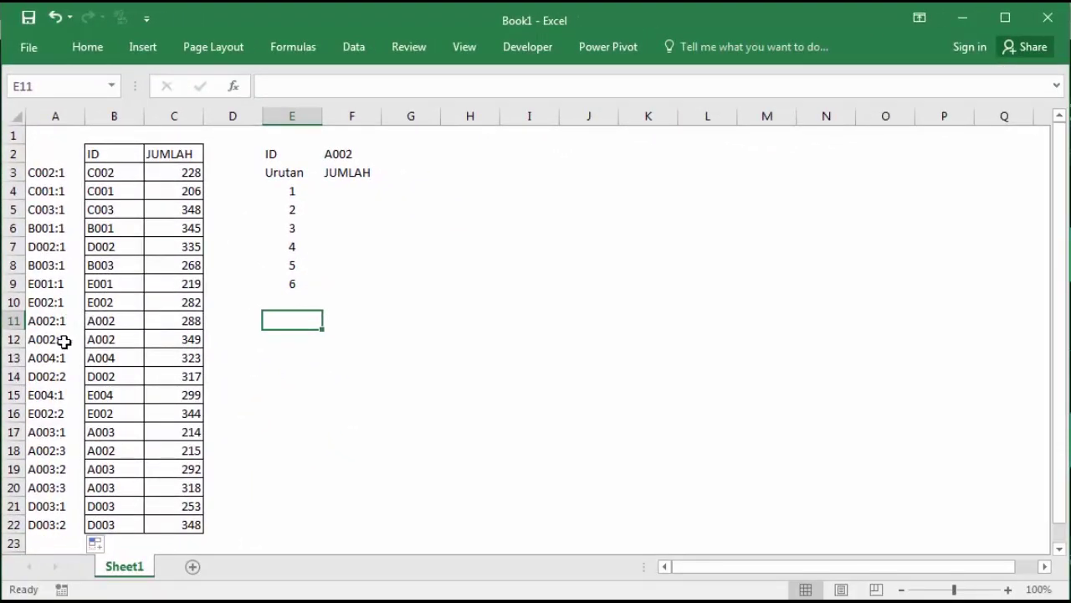
click(44, 342)
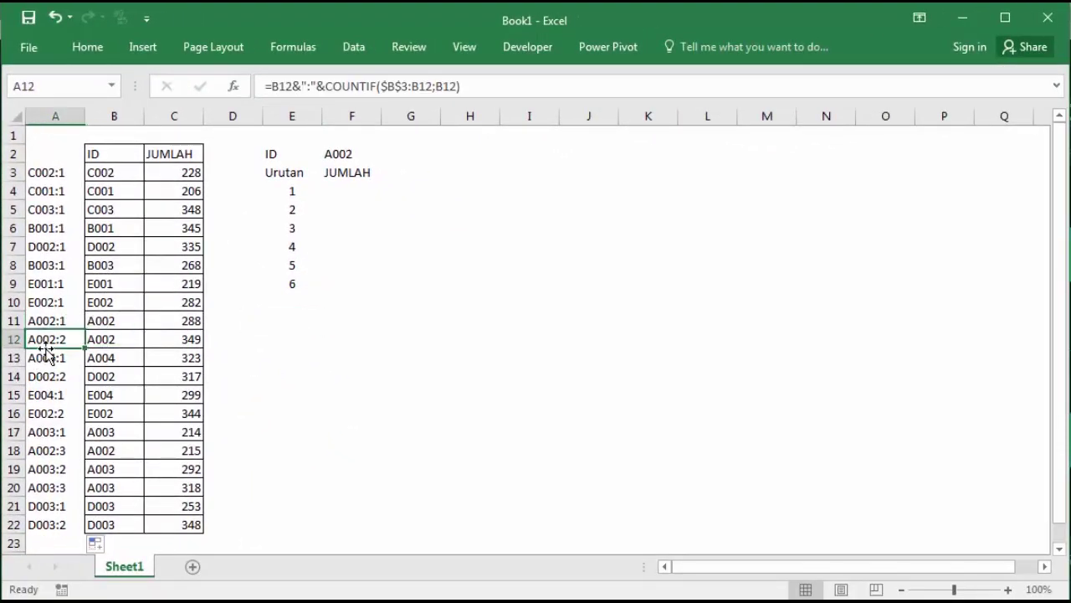
click(53, 320)
click(55, 341)
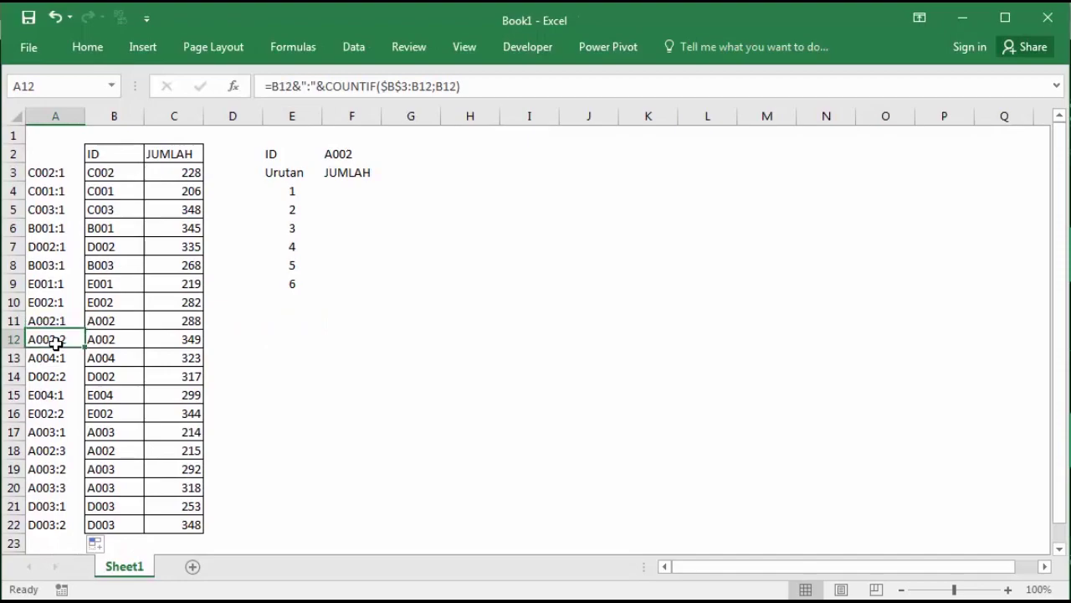
click(58, 450)
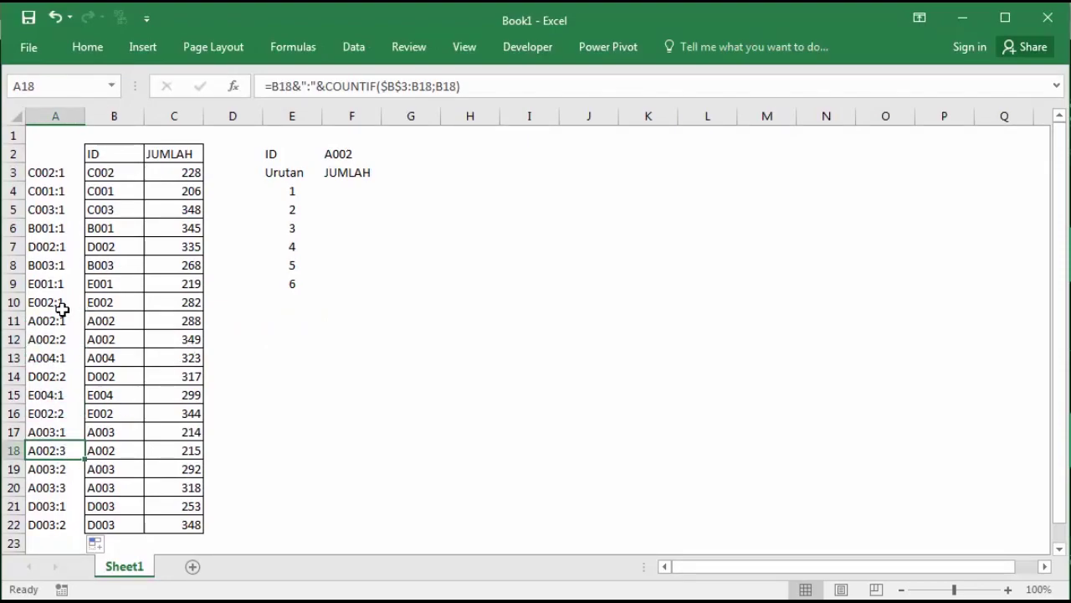
click(331, 143)
key(Down)
click(337, 192)
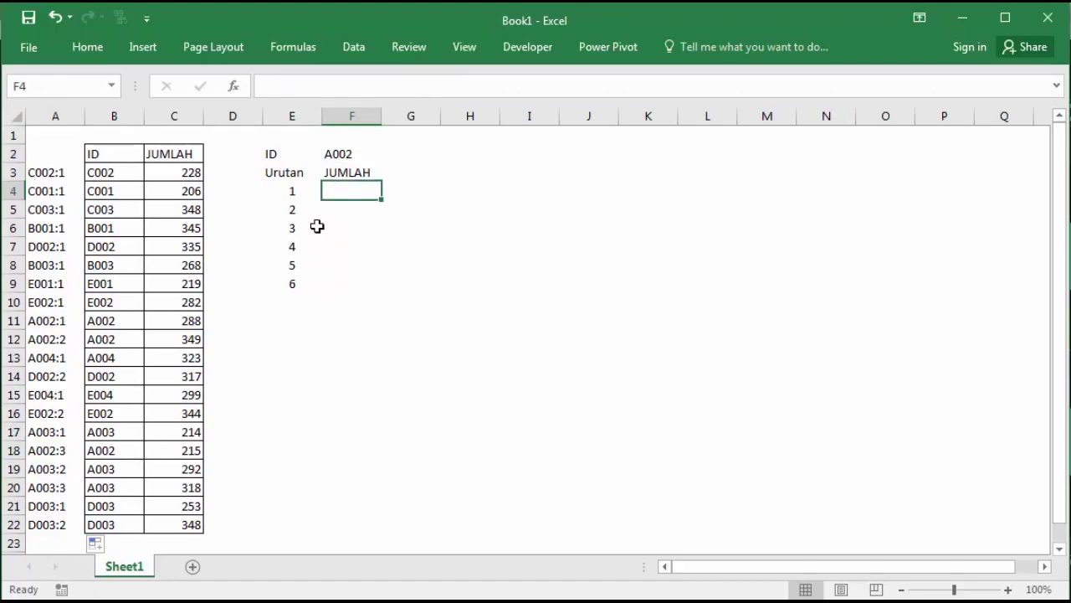
Start a VLOOKUP in F4 whose lookup key joins $F$2, ":" and the Urutan cell E4.
text(=vo)
key(BackSpace)
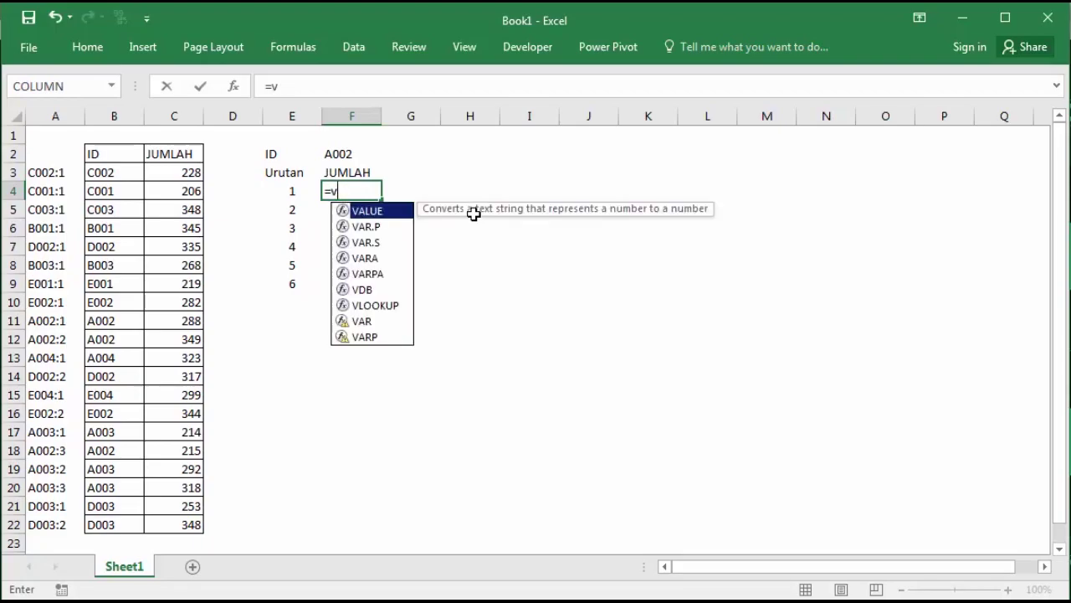
text(l)
key(Tab)
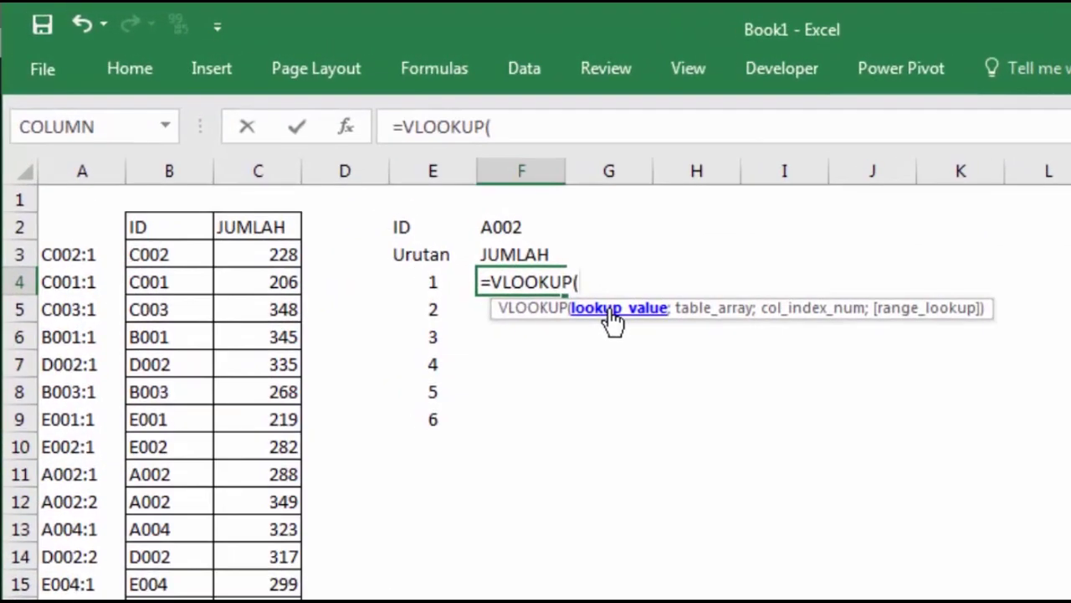
click(509, 228)
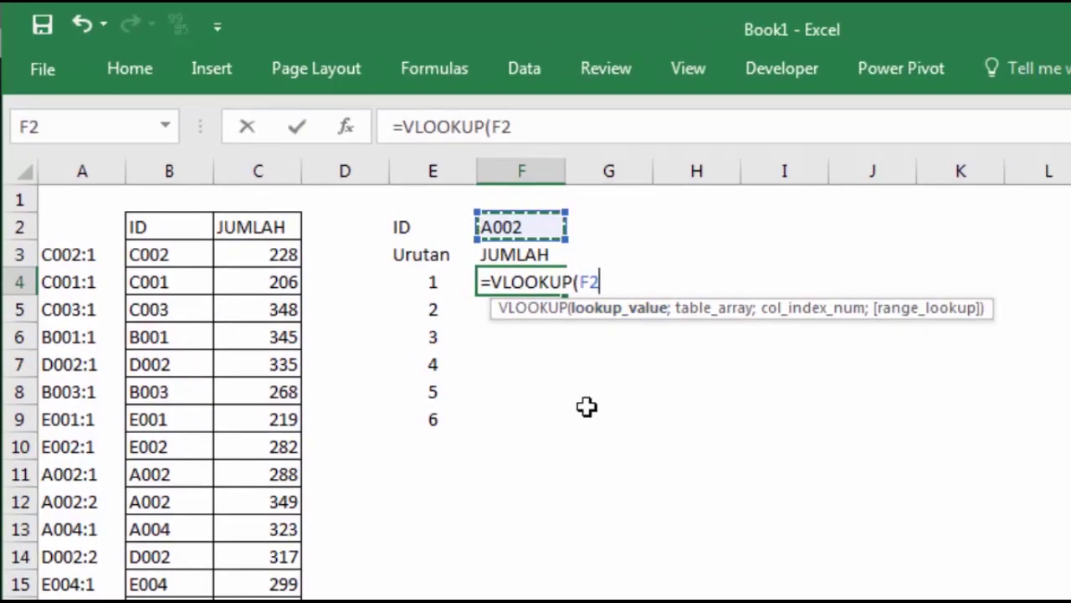
key(F4)
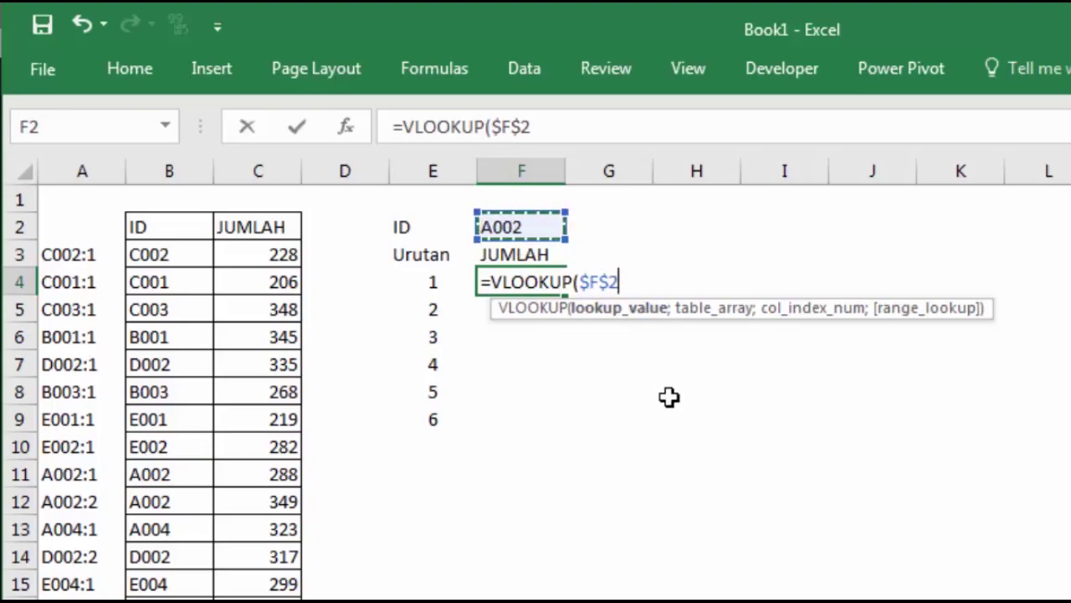
text(&":)
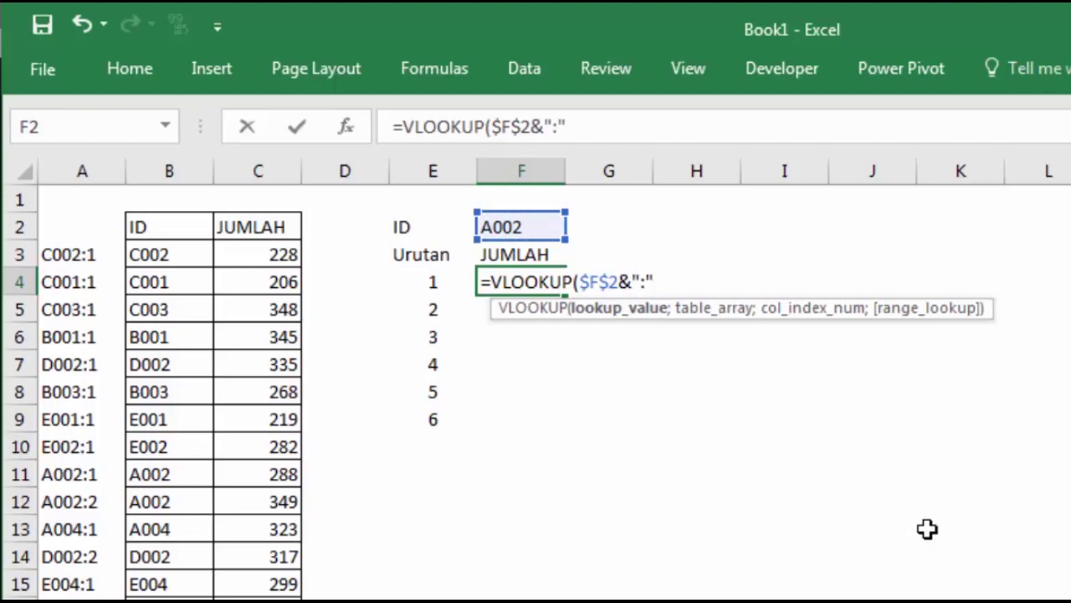
text(&)
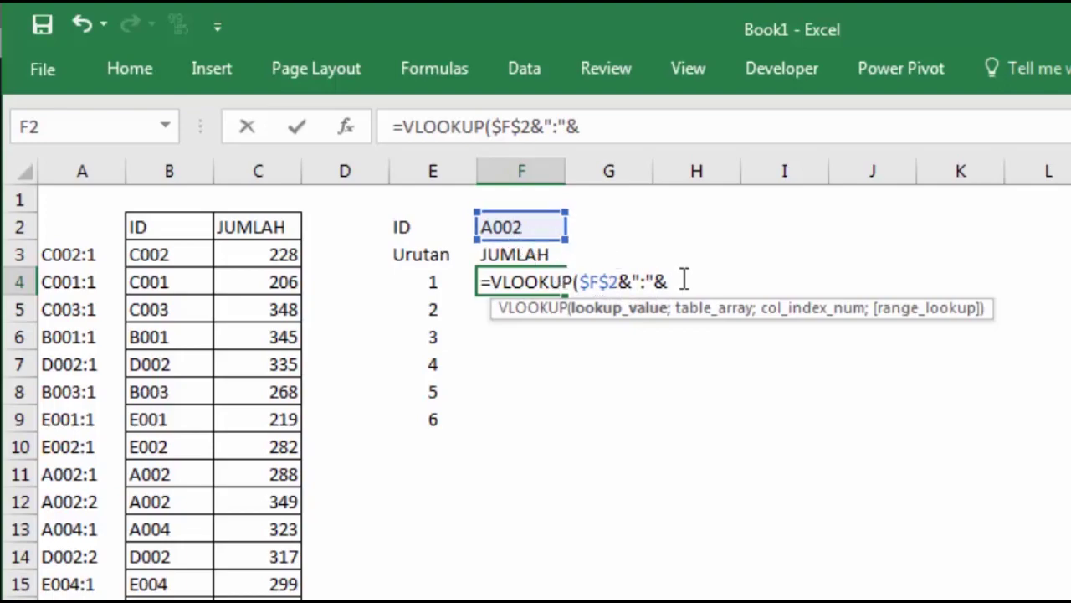
click(422, 276)
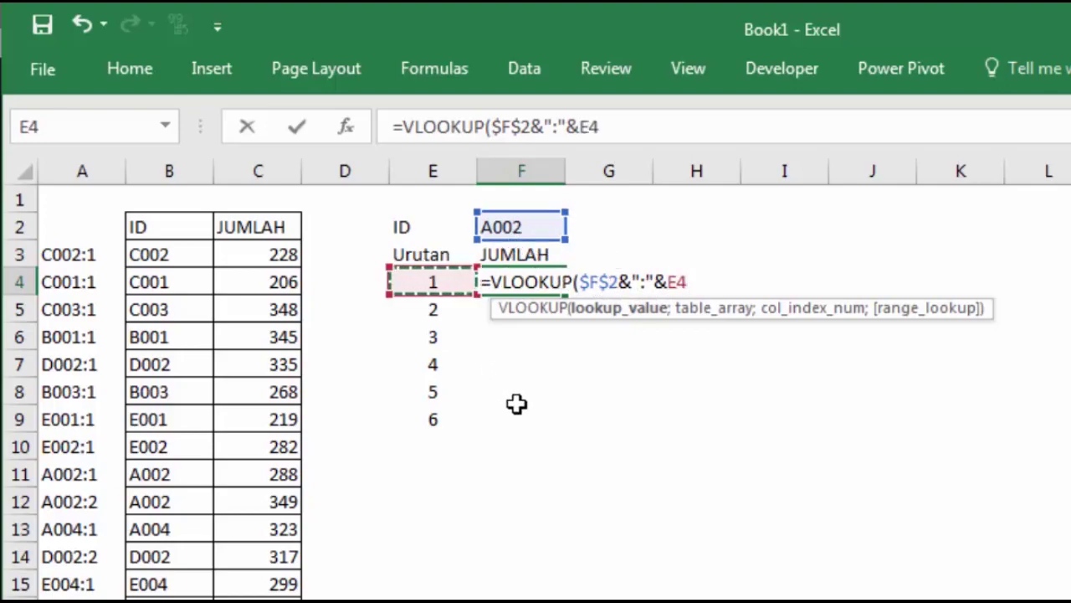
text(;)
Finish it with absolute range $A$3:$C$22, column 3 and FALSE, returning 288.
drag(78, 254, 251, 601)
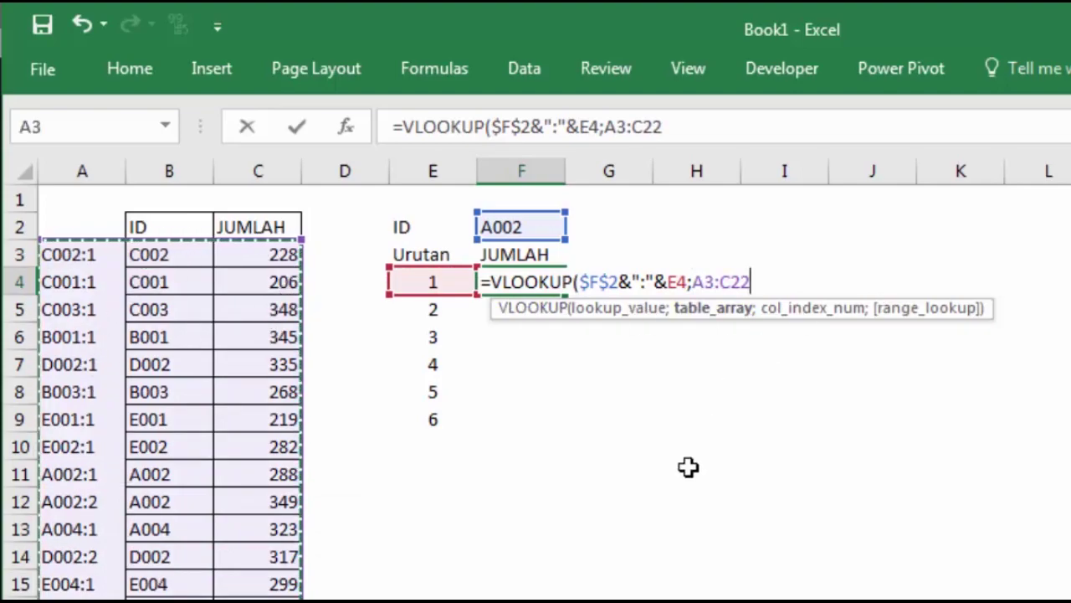
text(;)
key(BackSpace)
key(F4)
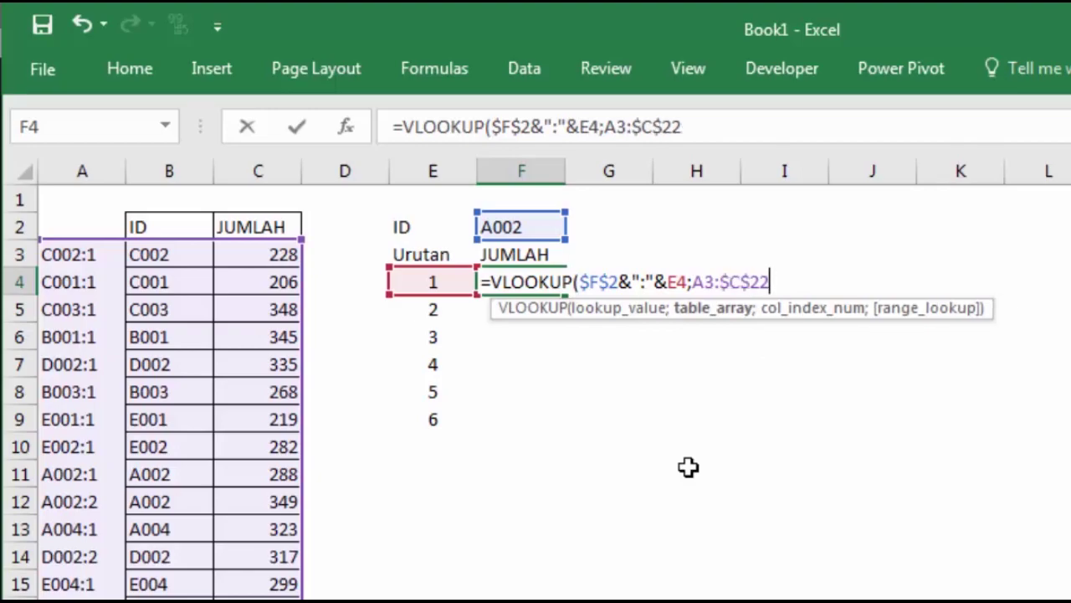
click(706, 282)
key(F4)
click(801, 282)
text(;)
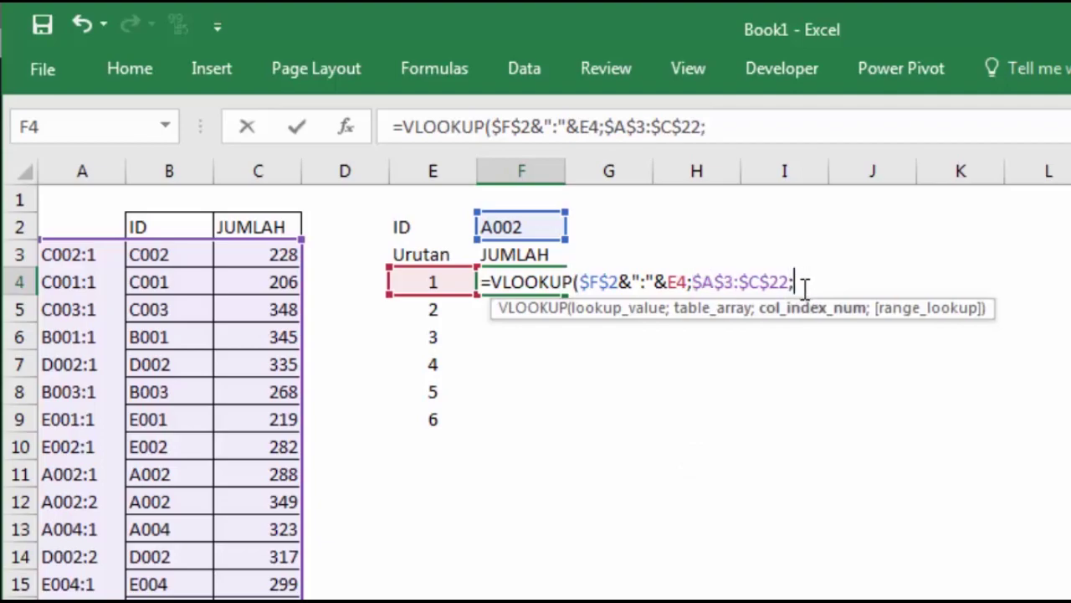
text(3;)
key(Down)
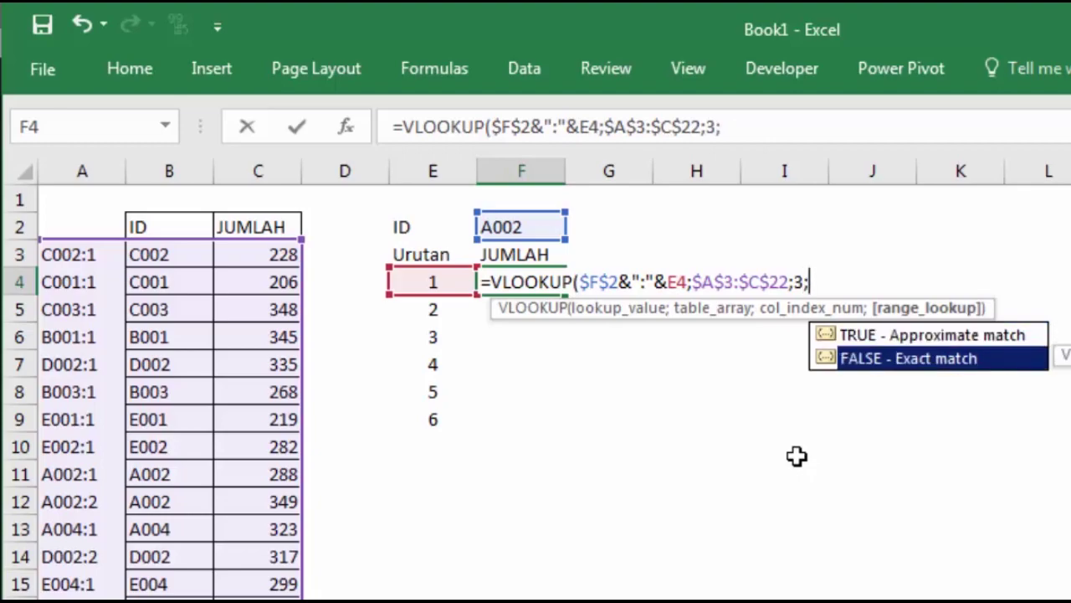
key(Tab)
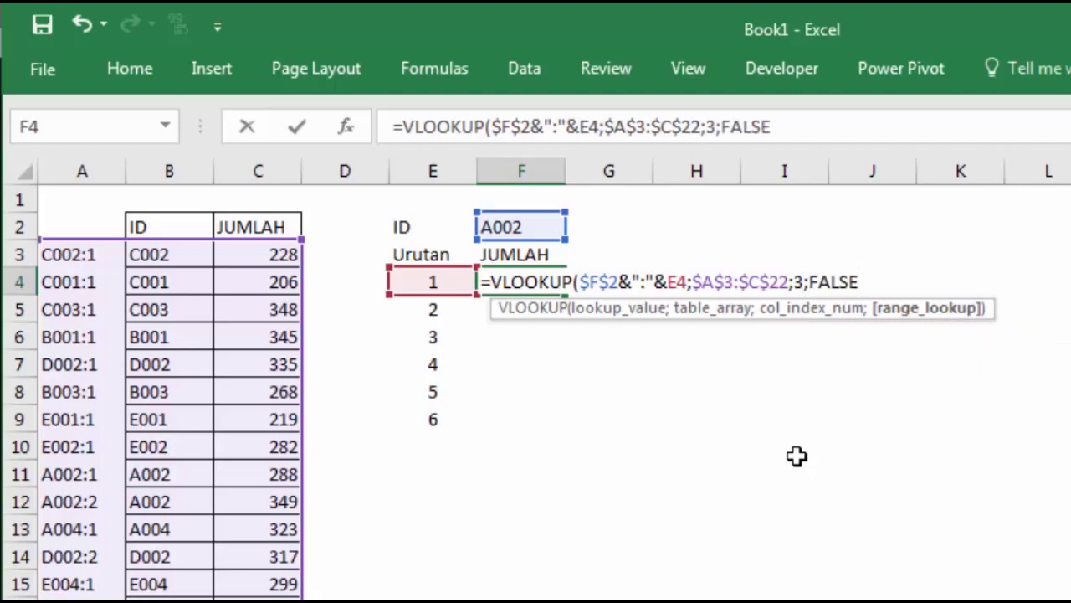
key(Return)
click(545, 281)
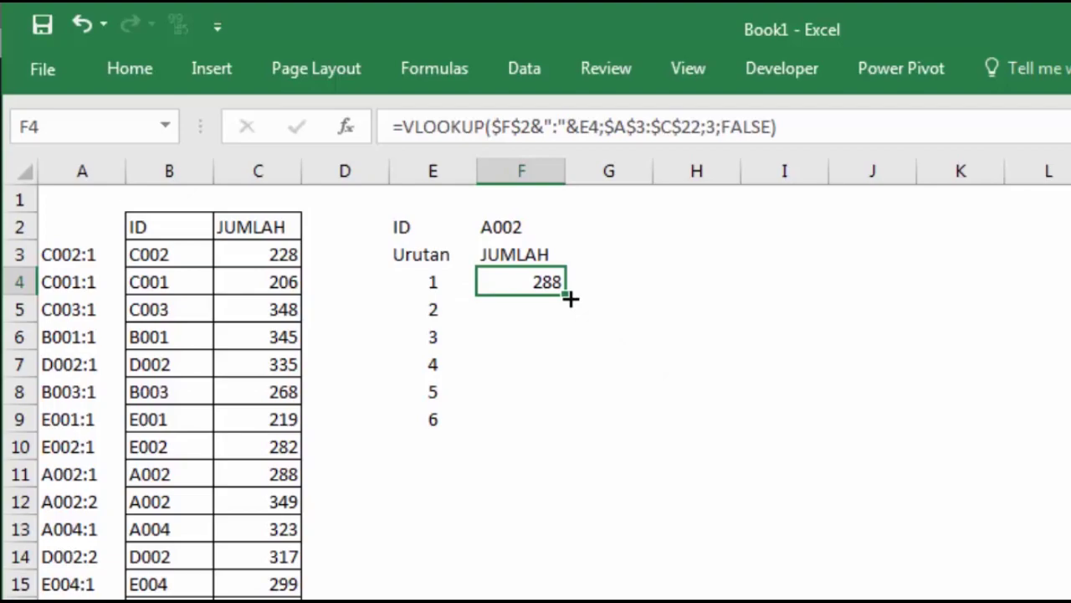
Compare F4's result with Urutan 1 in E4 and the source JUMLAH 288 in C11.
click(454, 231)
click(421, 287)
click(544, 295)
click(277, 472)
click(542, 284)
Fill the F4 lookup formula down to F9 and inspect F5 against Urutan 2.
drag(565, 290, 567, 432)
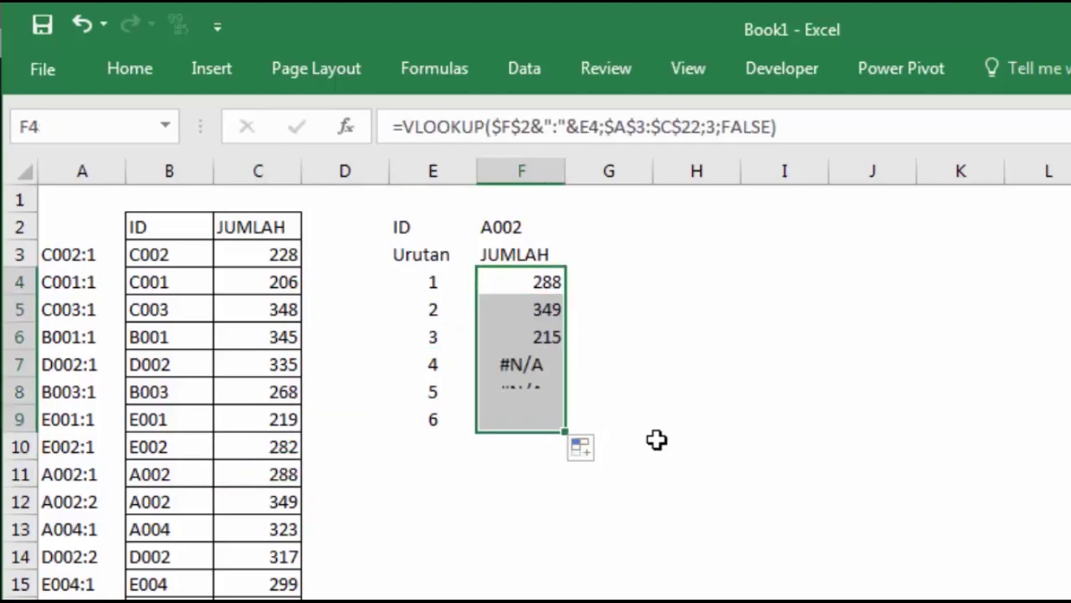
click(663, 435)
click(536, 310)
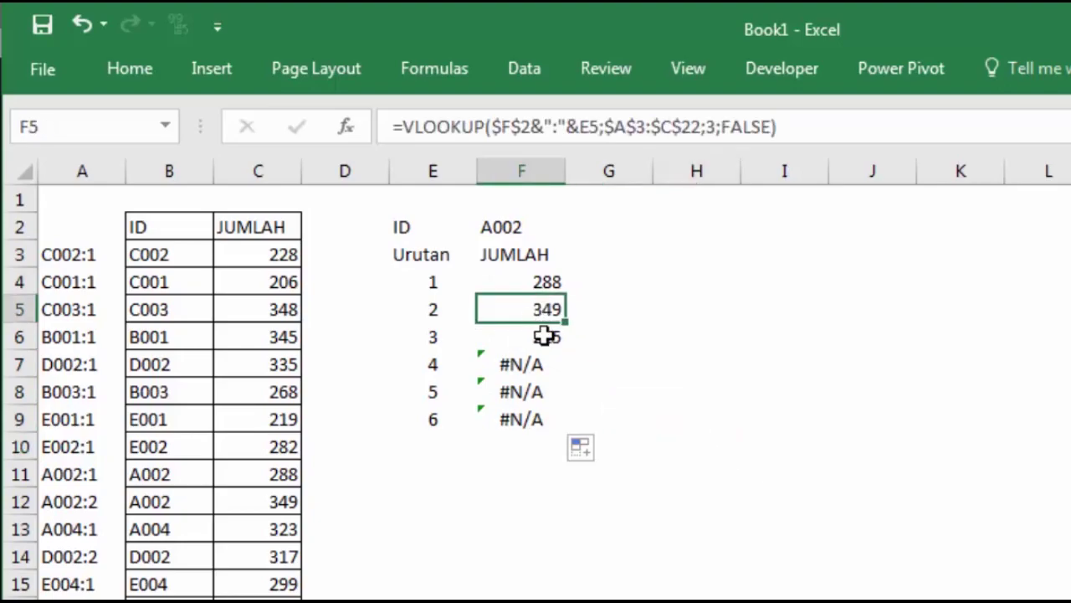
click(426, 308)
click(547, 310)
Verify 349 (C12) and 215 (C18) match the source, and #N/A fills F7:F9.
drag(108, 518, 249, 500)
click(251, 500)
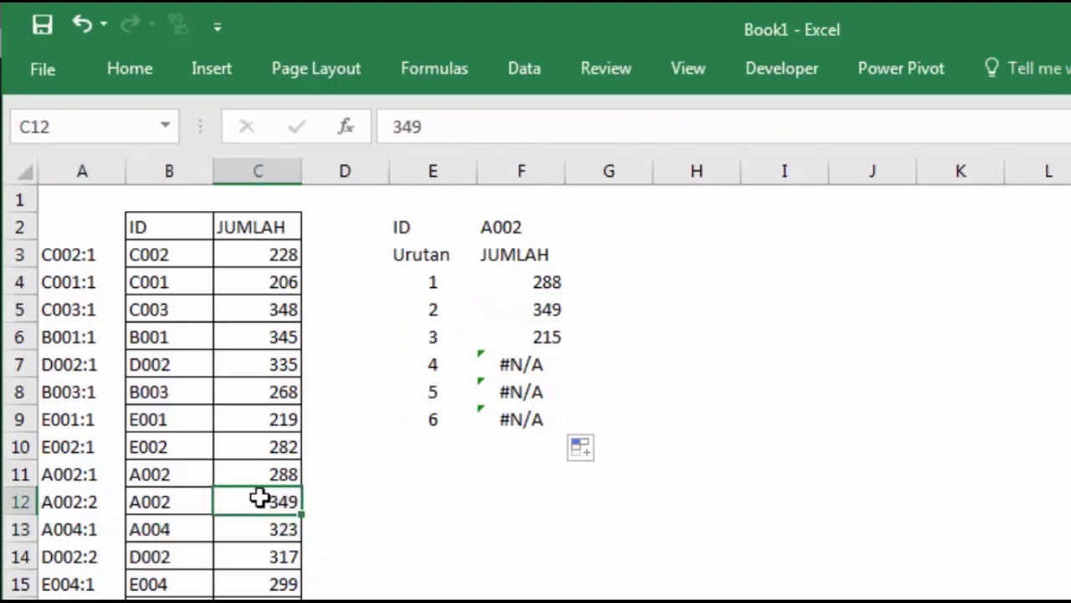
click(552, 337)
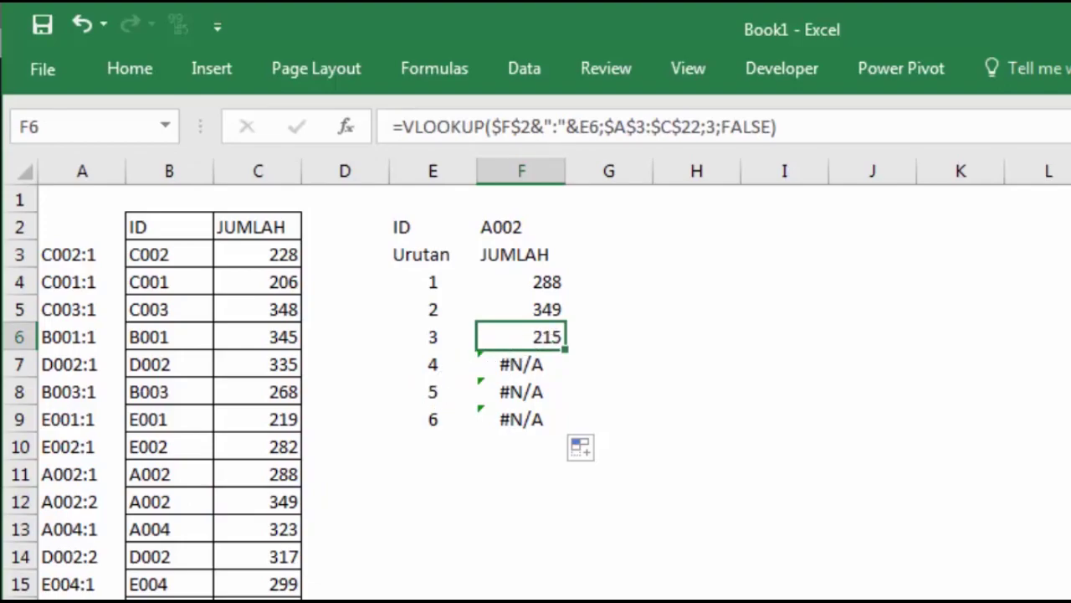
click(258, 602)
click(526, 359)
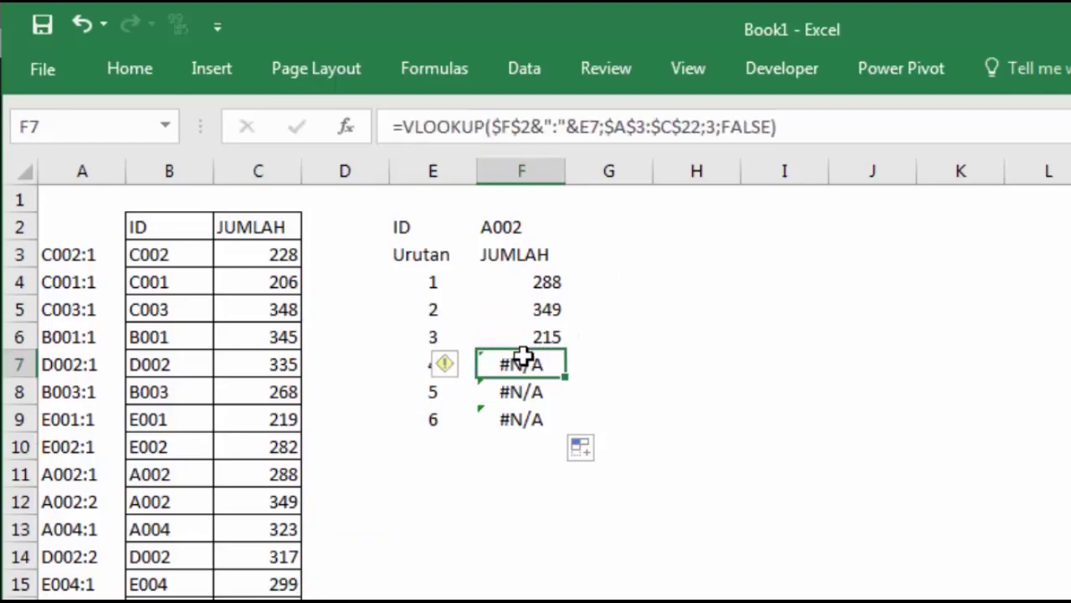
click(520, 389)
click(512, 418)
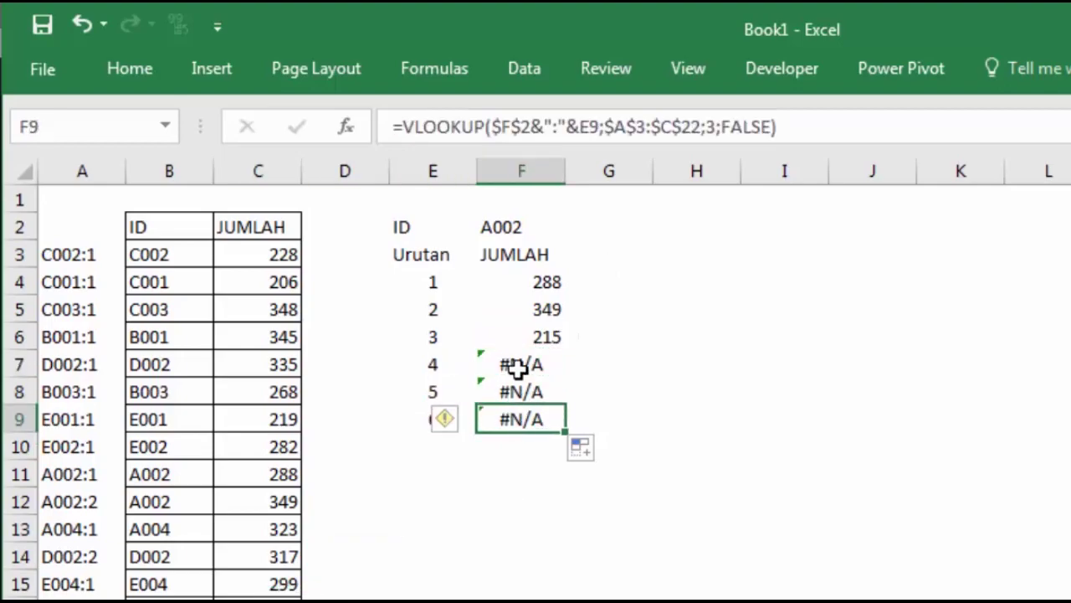
click(514, 364)
Wrap the F4 lookup in IFERROR(...;"") so errors show as blank.
double_click(512, 281)
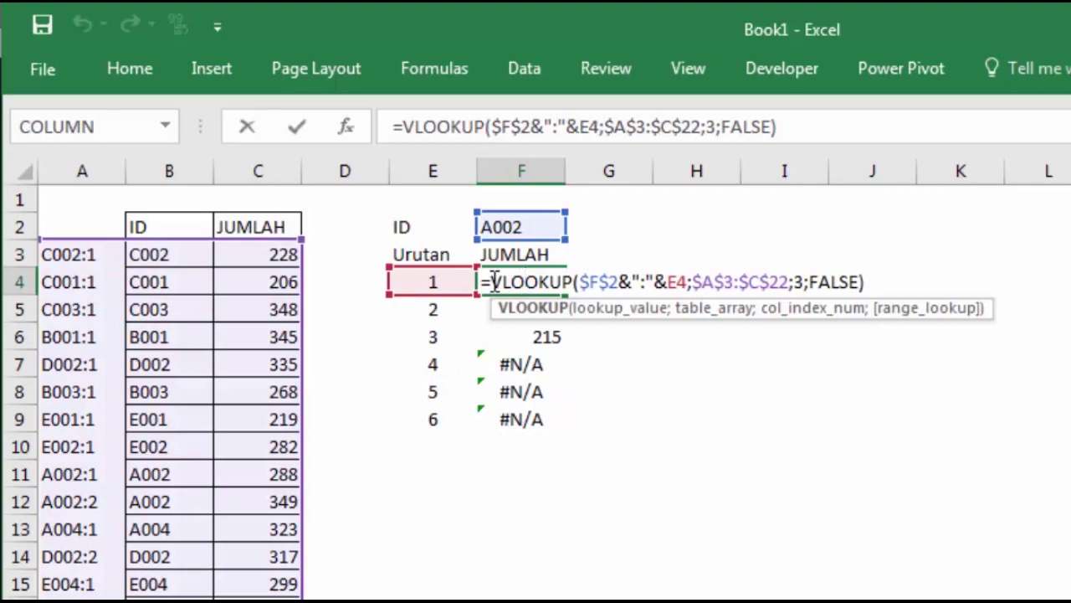
click(494, 281)
text(IF)
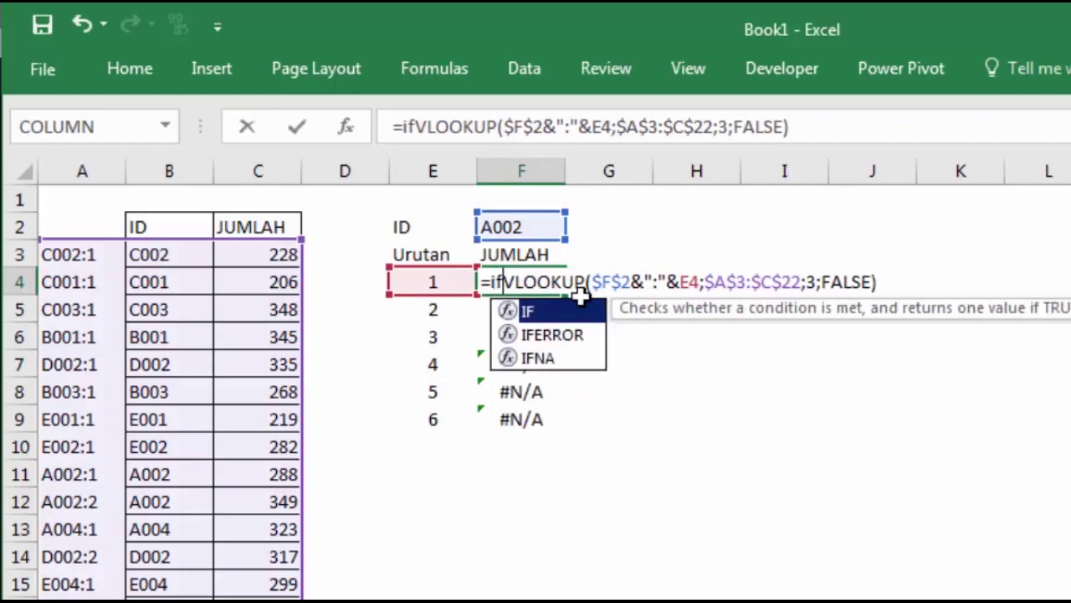
key(Down)
key(Tab)
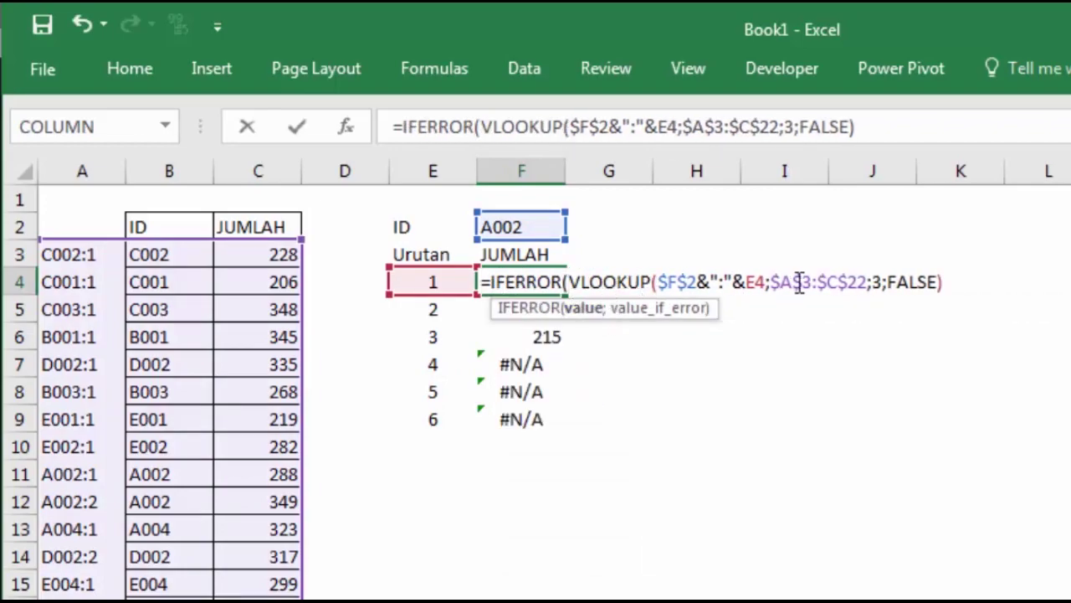
text(;)
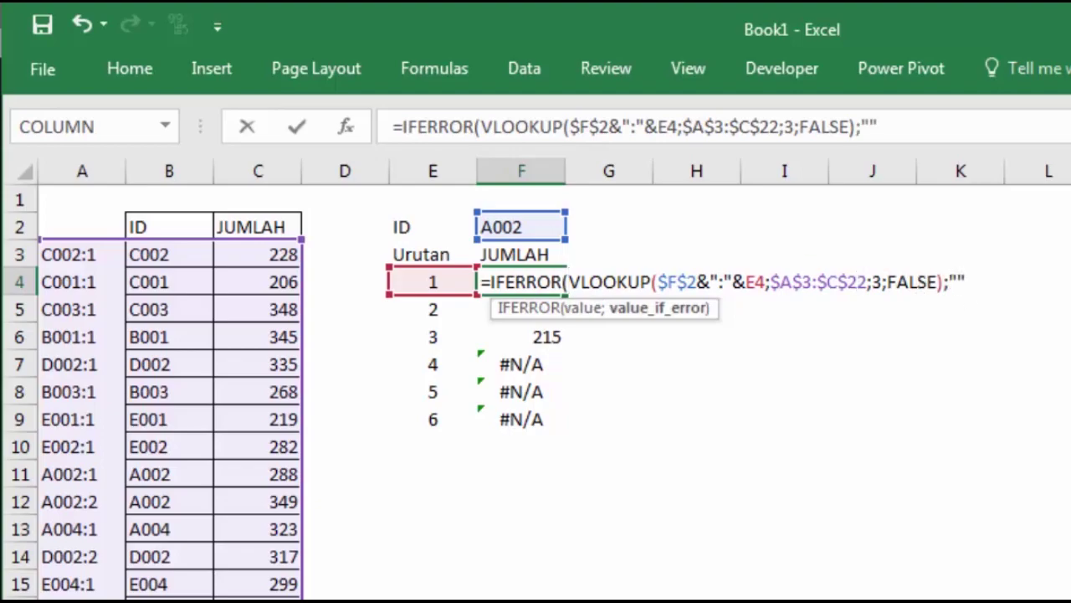
key(Return)
key(Return)
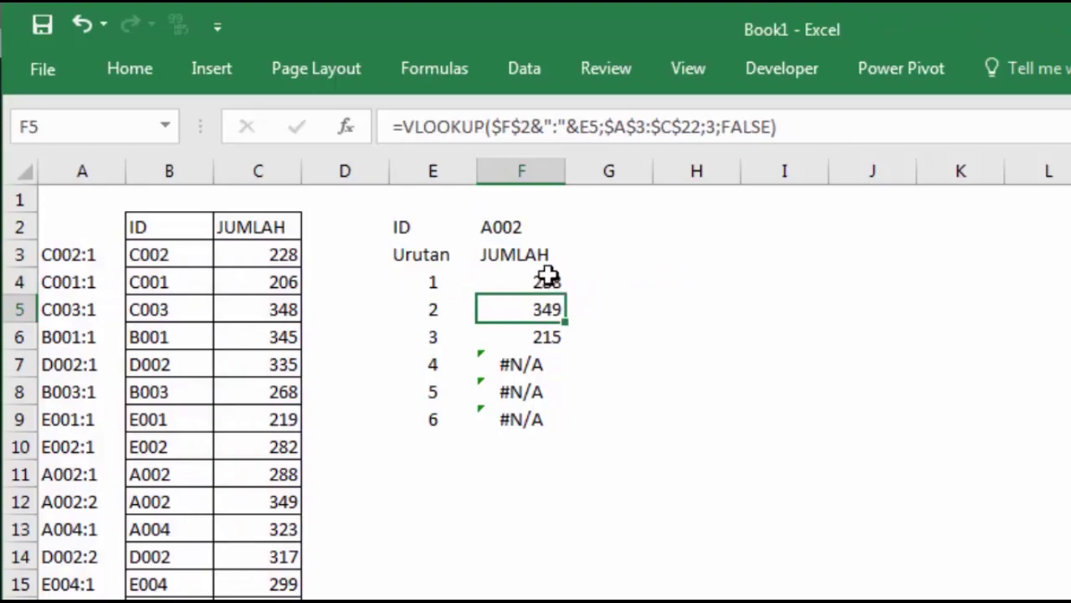
click(548, 282)
Copy the IFERROR formula down to F9 and confirm F8 now shows a blank.
drag(566, 294, 566, 430)
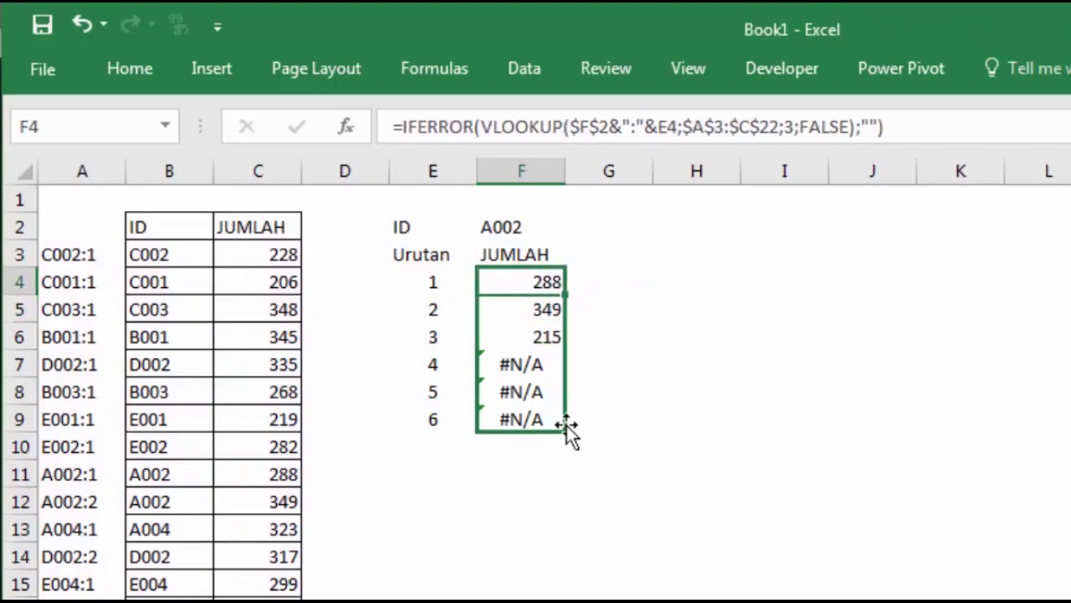
click(761, 399)
click(541, 380)
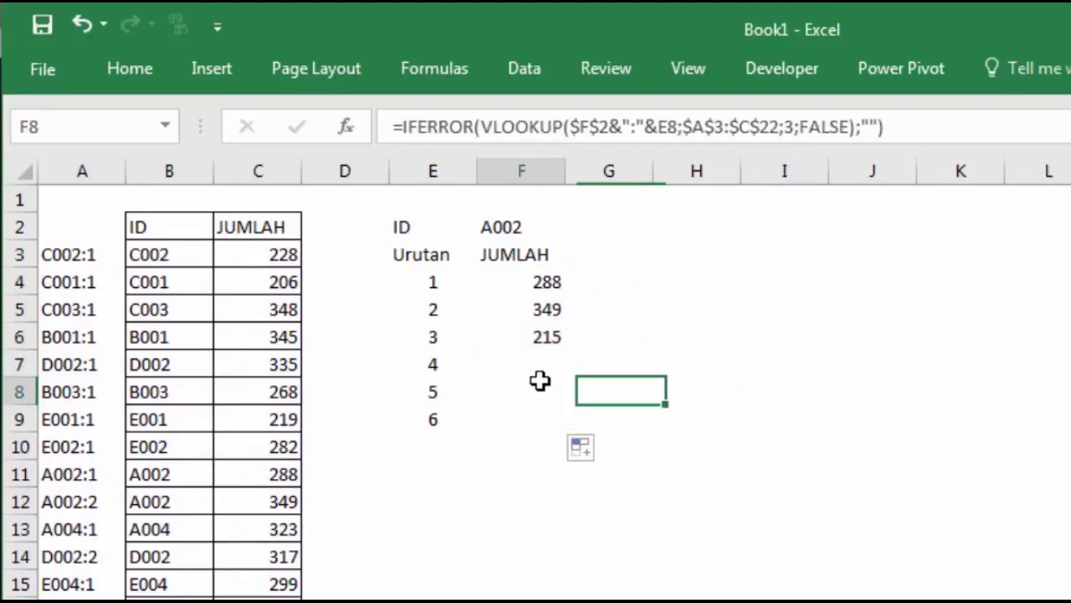
click(514, 245)
click(510, 227)
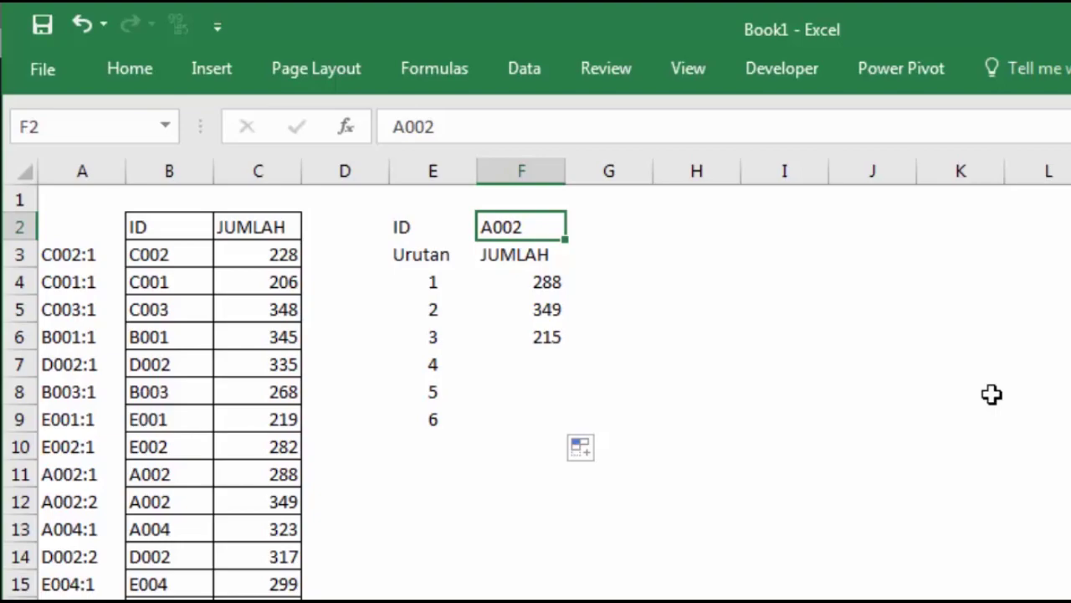
Change the lookup ID in F2 to D001, then to D003.
text(D001)
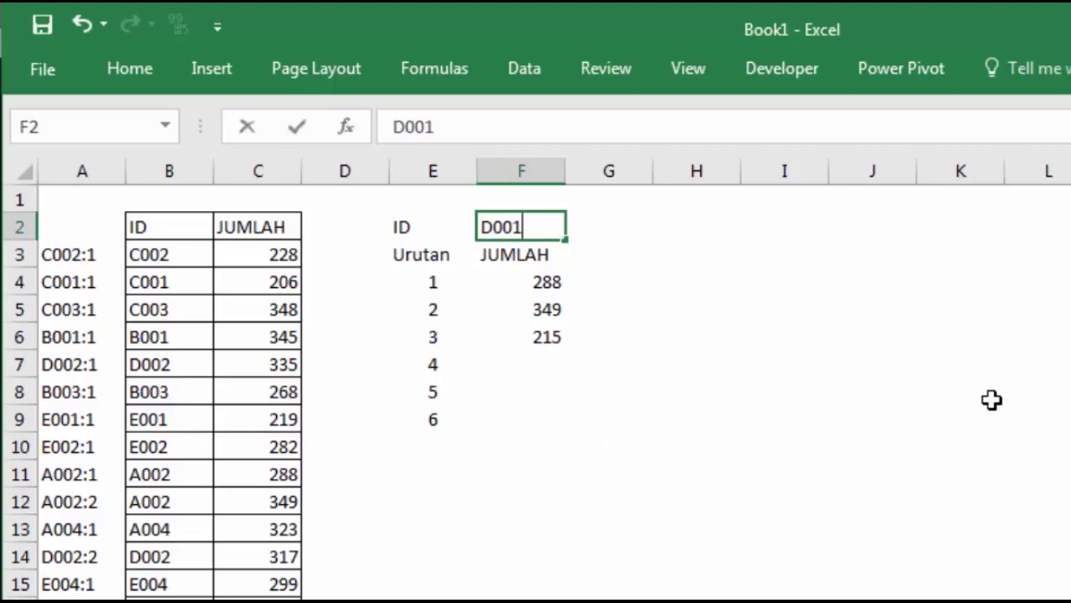
key(Return)
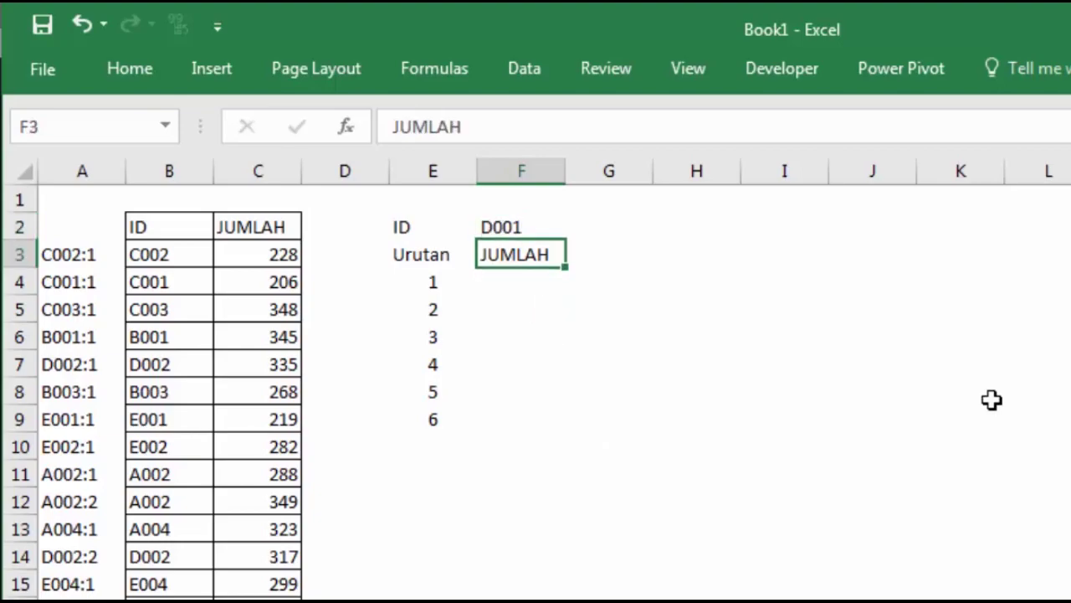
key(Up)
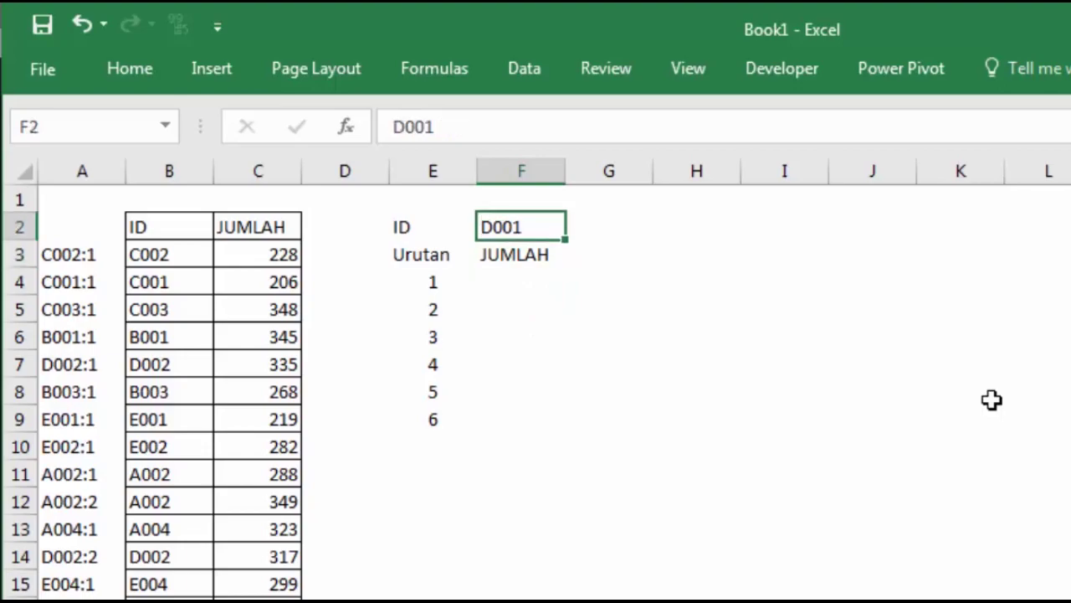
text(D)
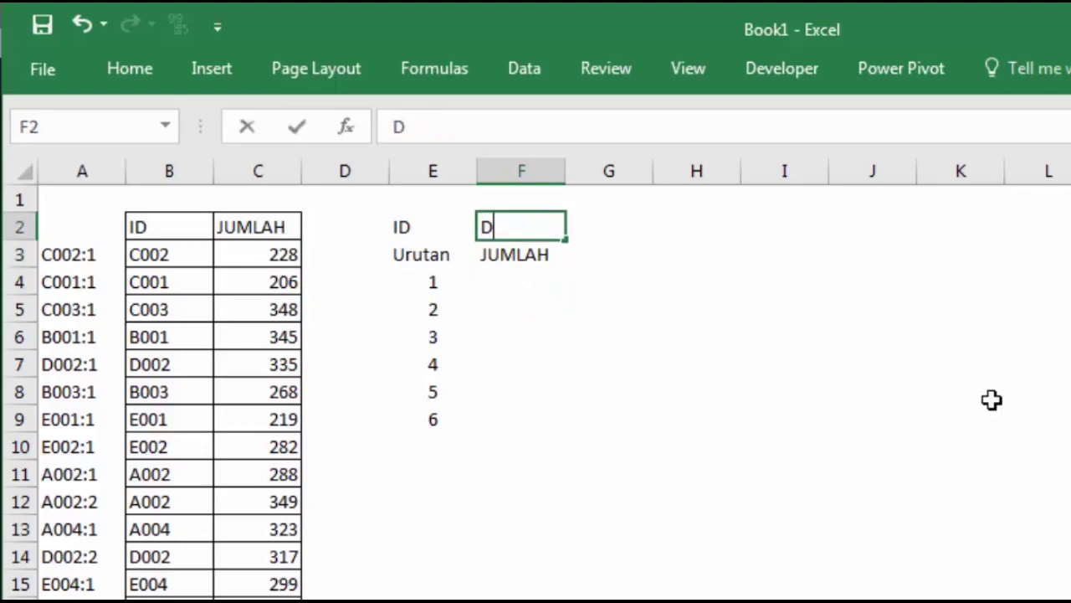
text(003)
key(Return)
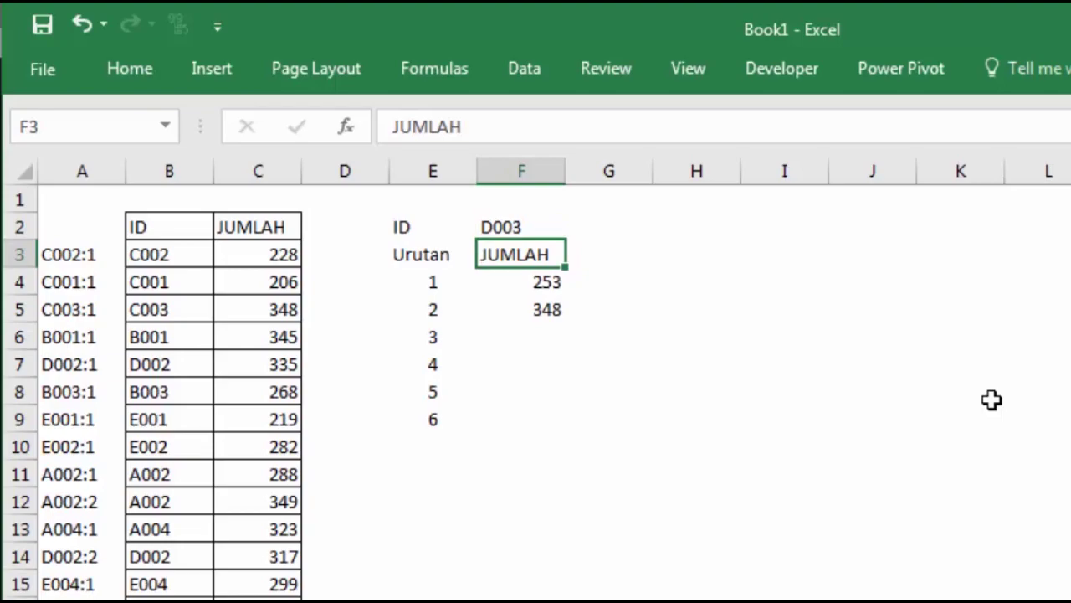
Check that F4 and F5 return 253 and 348, then reopen F4's formula.
click(552, 281)
click(551, 309)
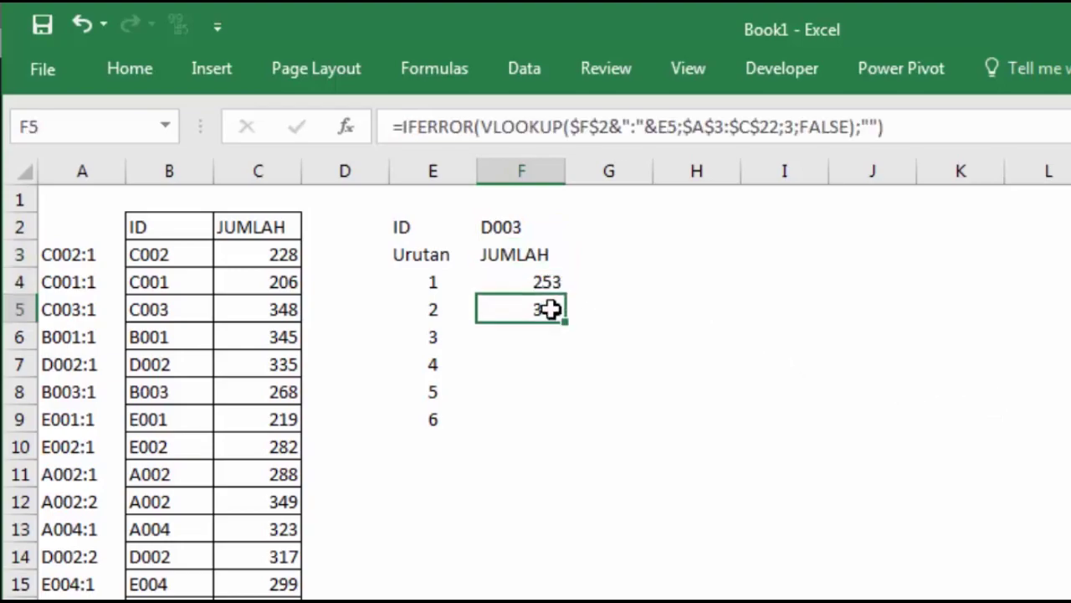
click(516, 227)
click(537, 282)
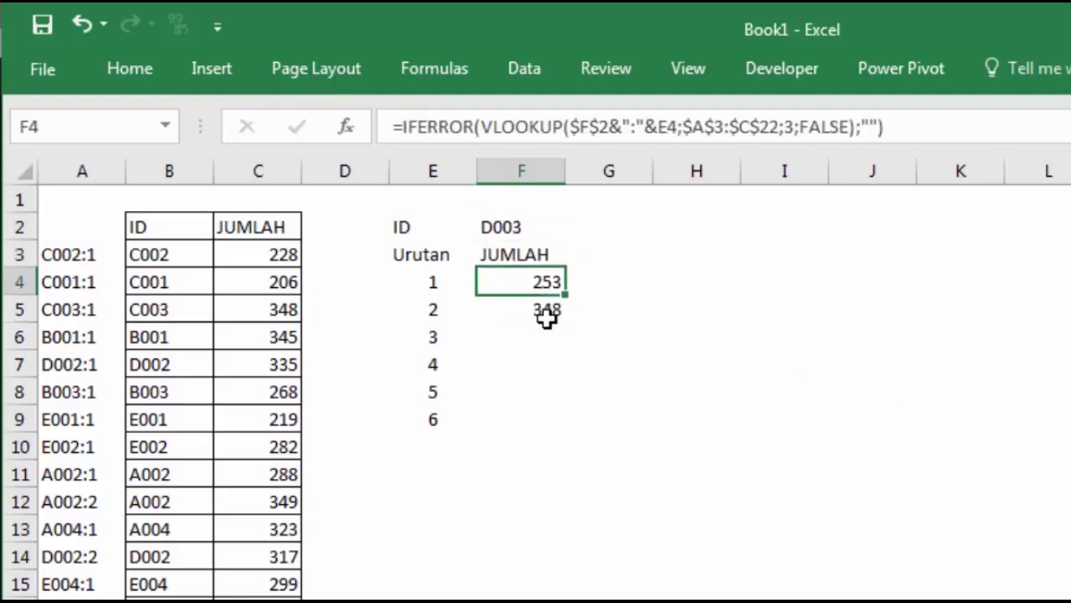
click(548, 312)
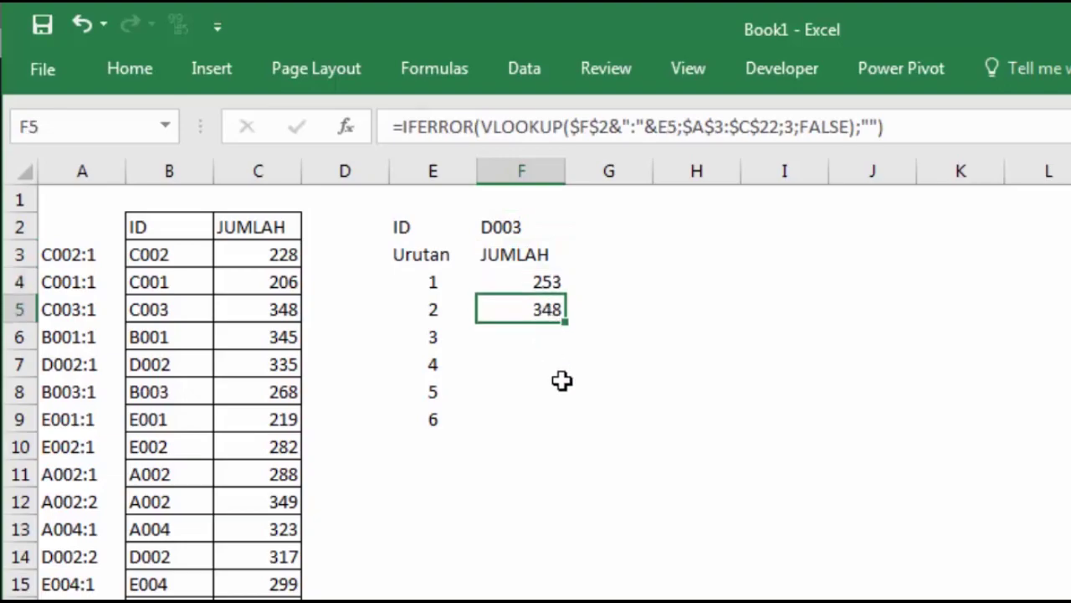
click(799, 374)
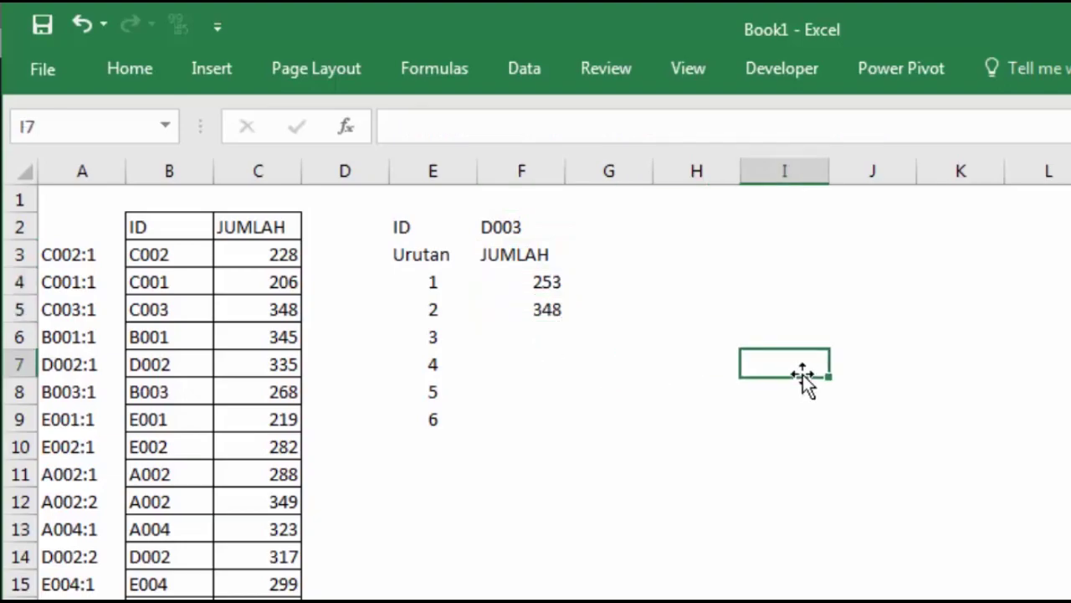
click(923, 365)
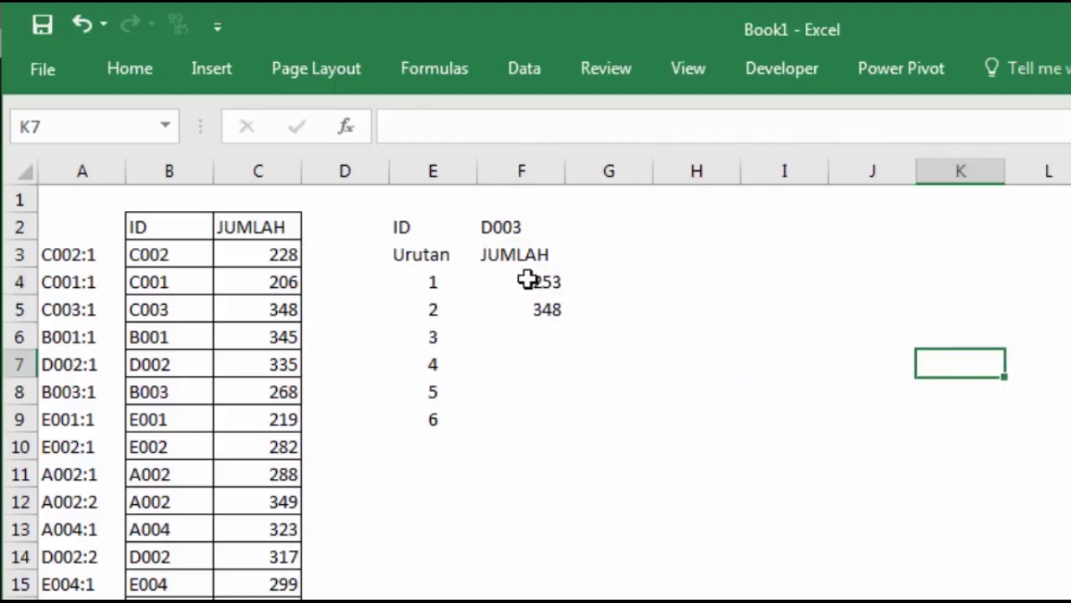
double_click(525, 280)
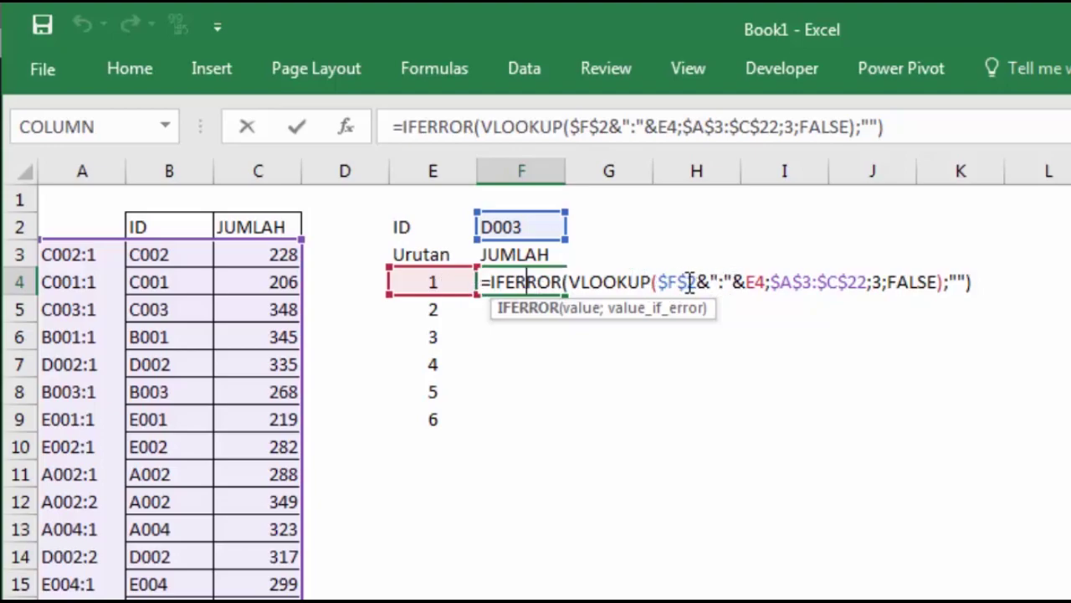
Replace the E4 reference in F4's formula with ROW(A1), adding the missing parenthesis.
click(744, 285)
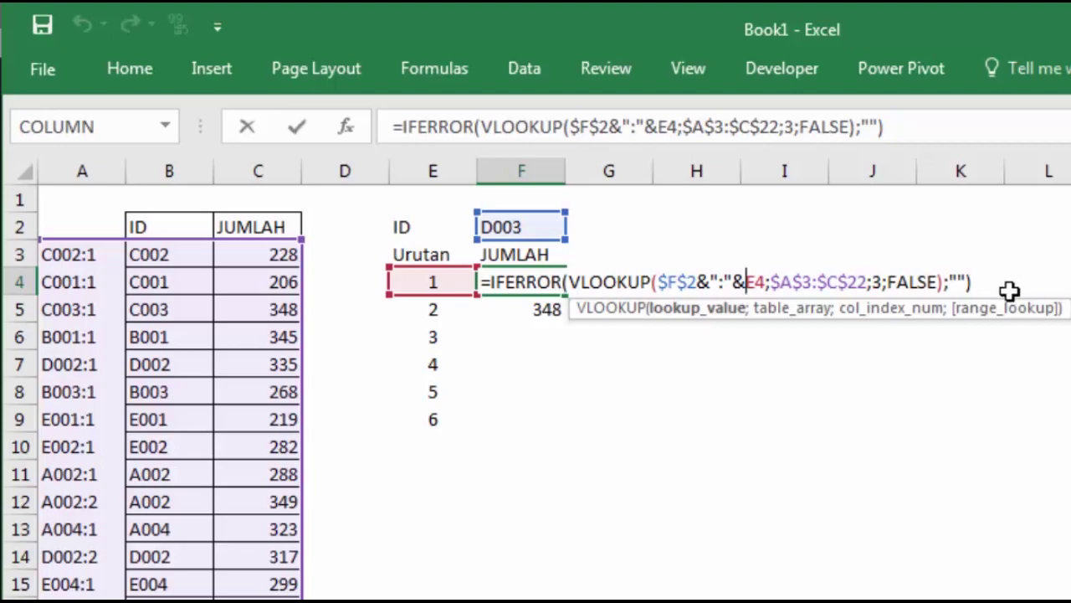
key(Delete)
key(Delete)
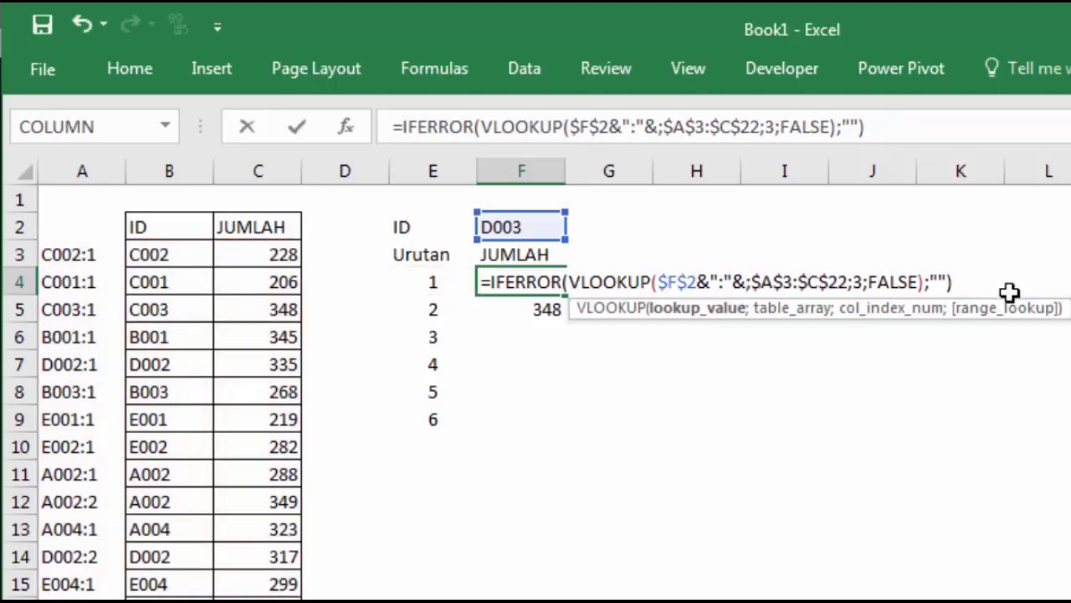
text(ro)
key(Down)
key(Down)
key(Down)
key(Down)
key(Tab)
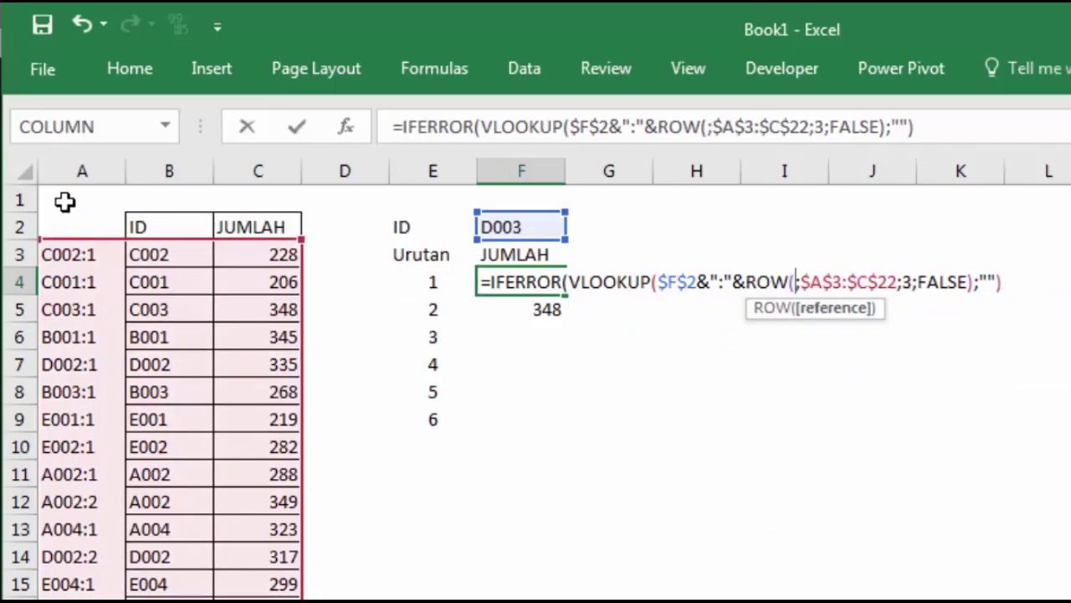
click(83, 201)
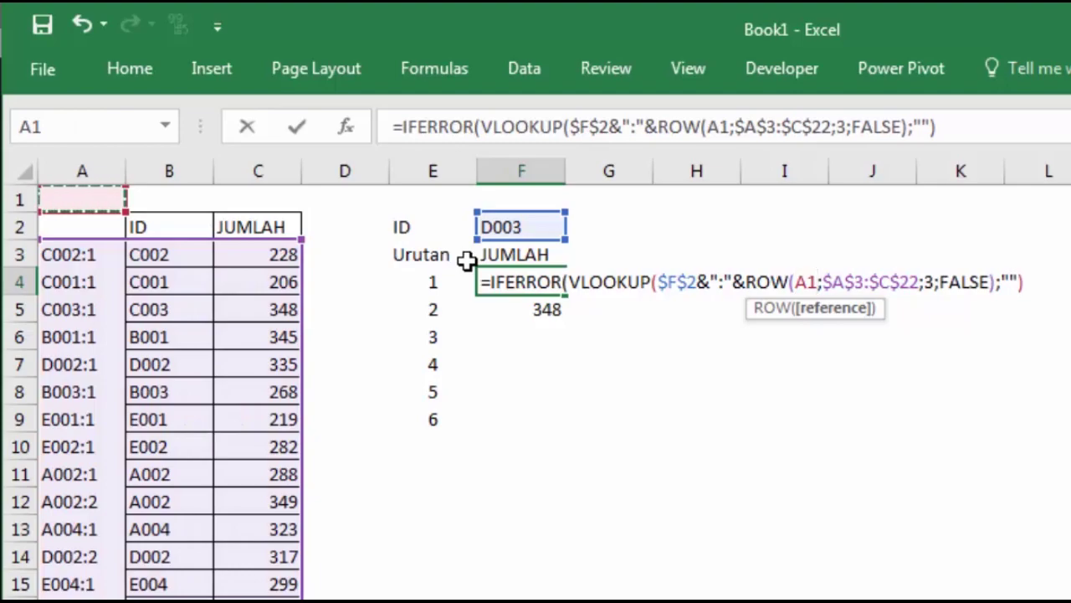
key(Return)
key(Return)
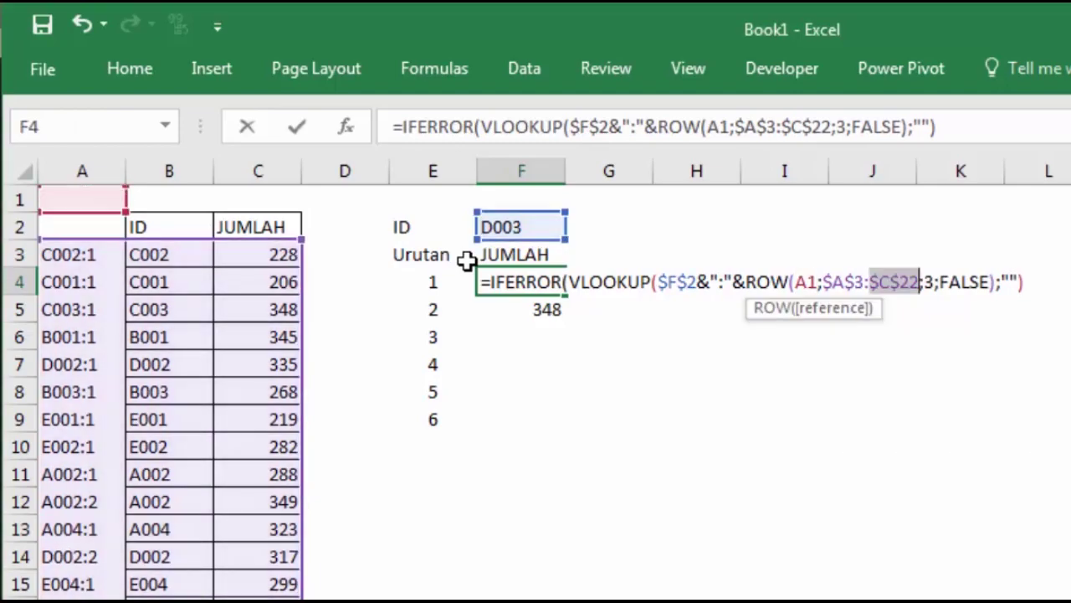
click(820, 281)
text())
key(Return)
Copy the ROW-based formula from F4 down to F9 and review it.
key(Up)
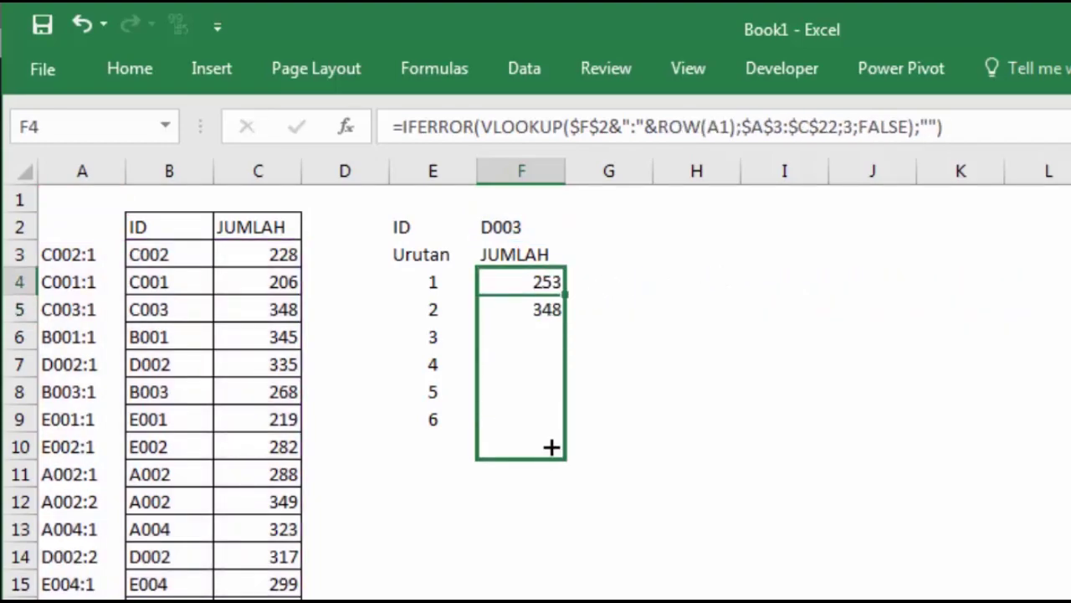
drag(566, 294, 553, 427)
click(677, 385)
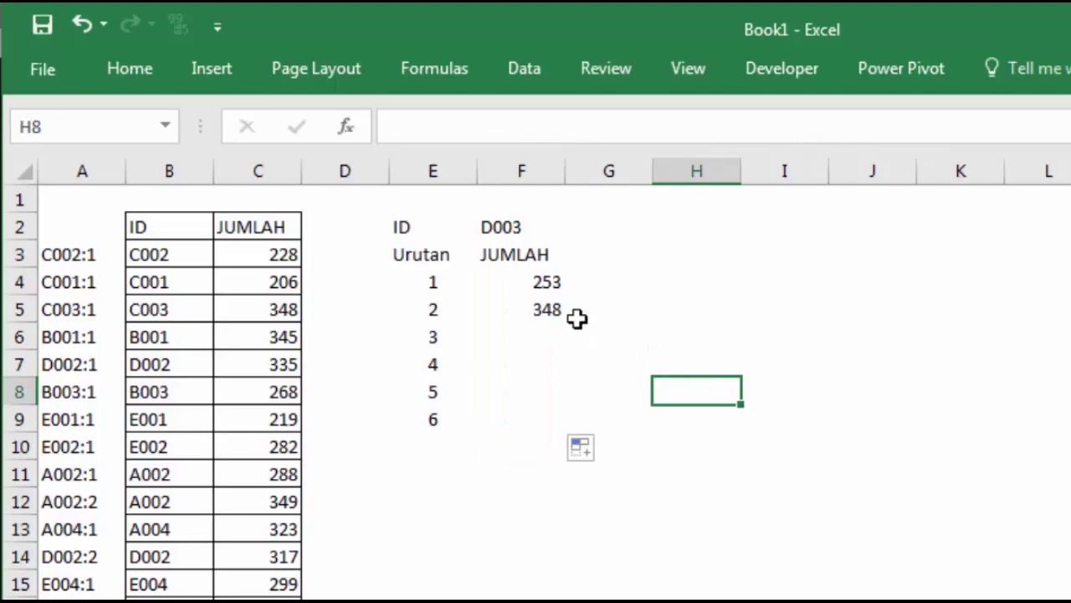
click(540, 303)
click(531, 282)
double_click(536, 282)
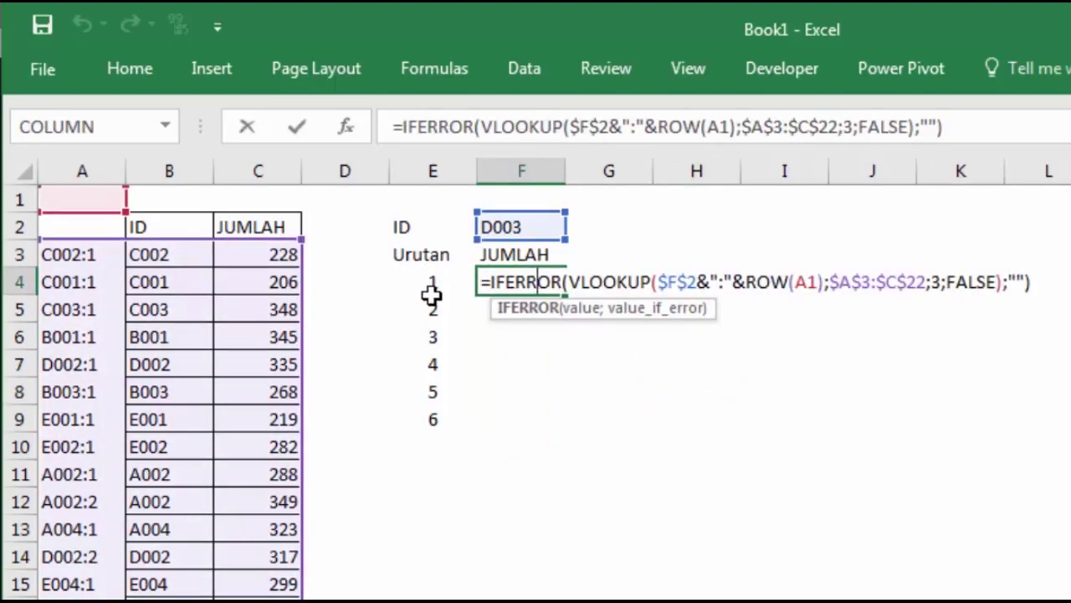
key(Escape)
click(444, 276)
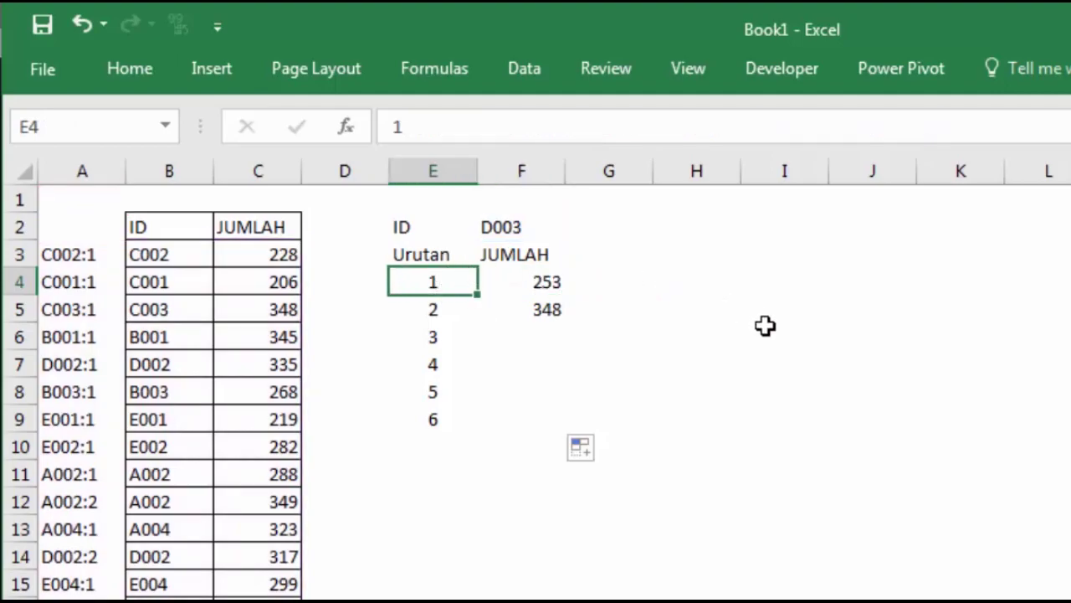
Apply All Borders to the Urutan/JUMLAH table range E3:F9.
click(548, 282)
drag(417, 258, 525, 418)
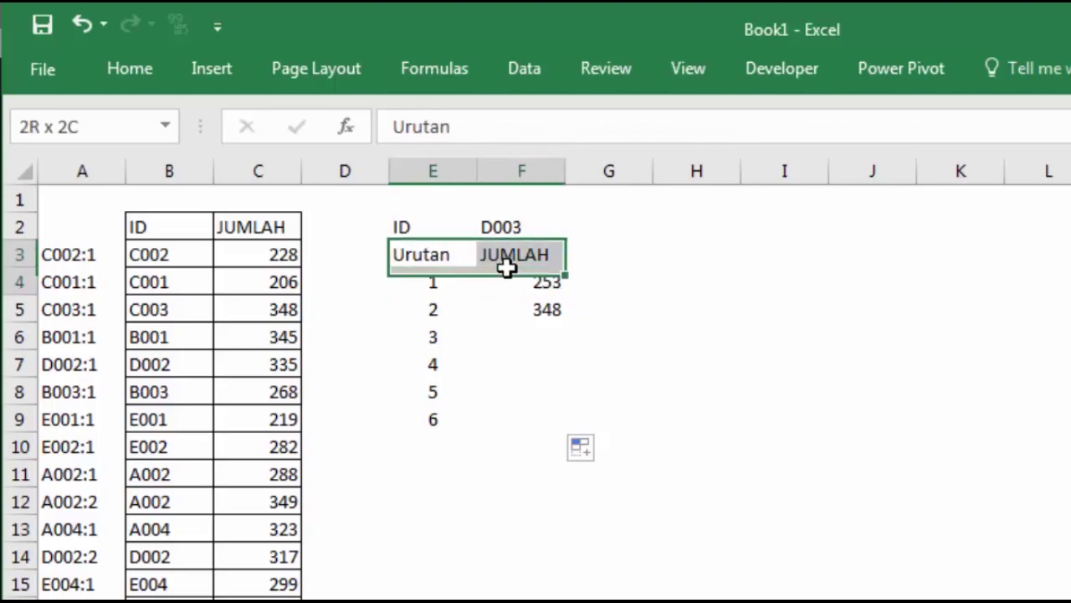
click(134, 71)
click(260, 159)
click(724, 354)
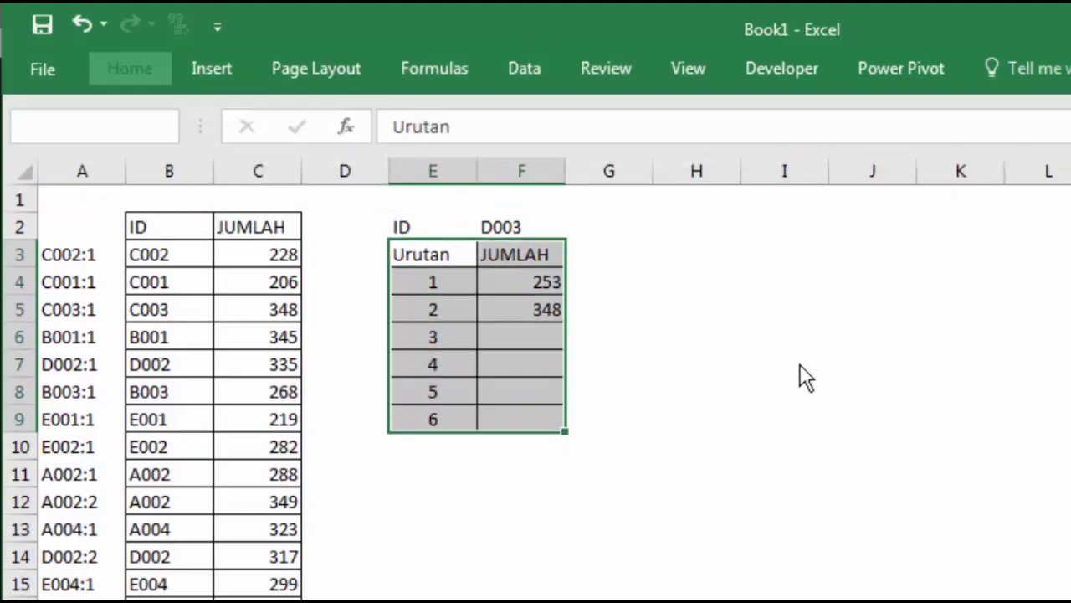
click(795, 368)
click(854, 528)
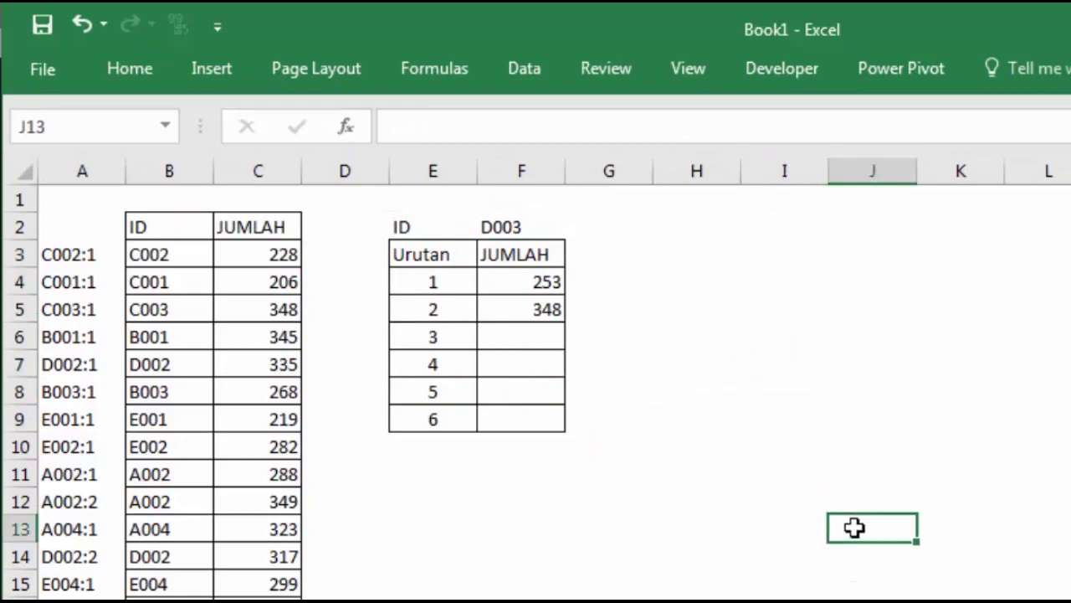
click(222, 360)
click(784, 351)
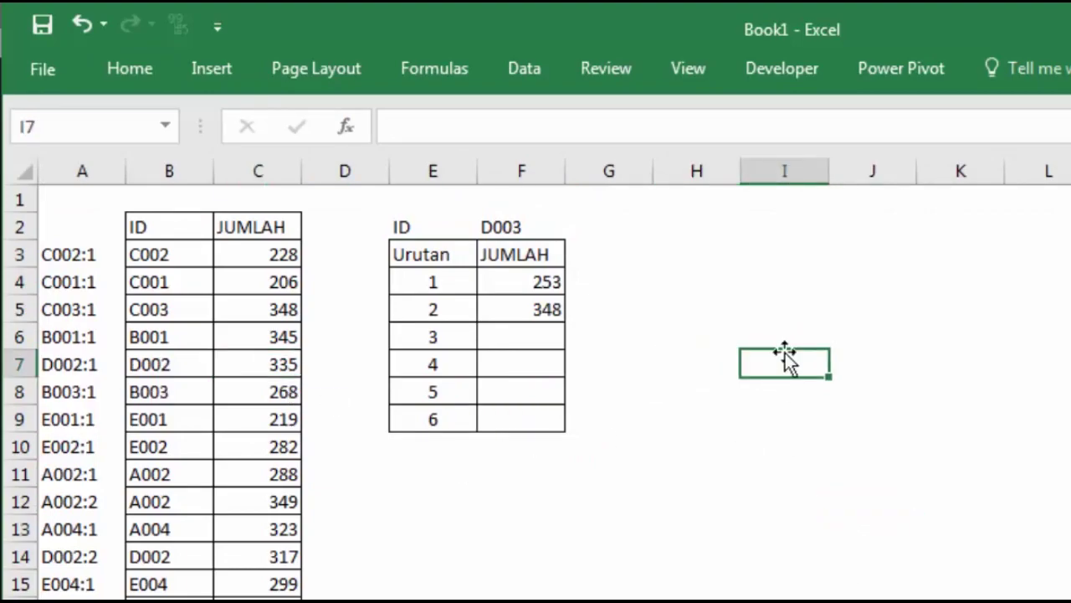